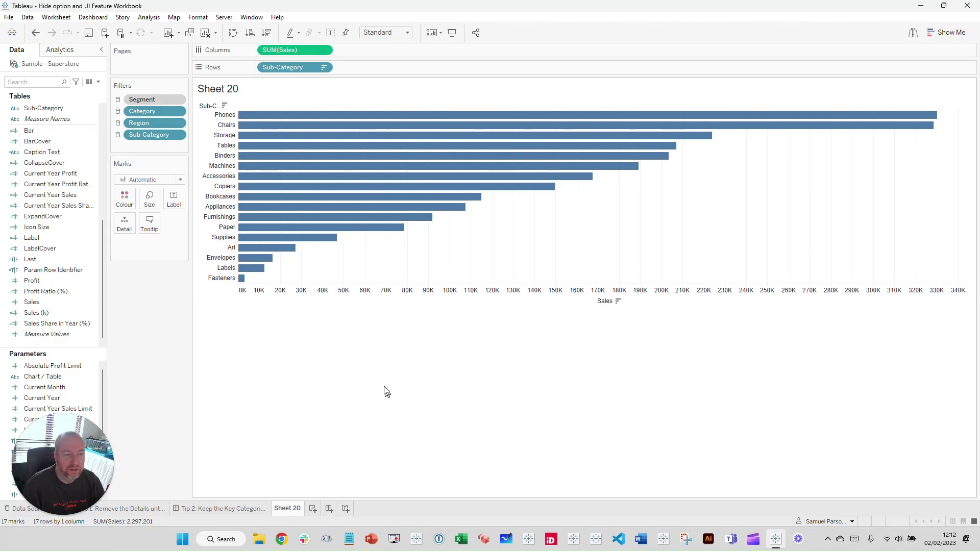
- Hide the Binders and Envelopes sub-categories from the bar chart
mouse_move(270, 152)
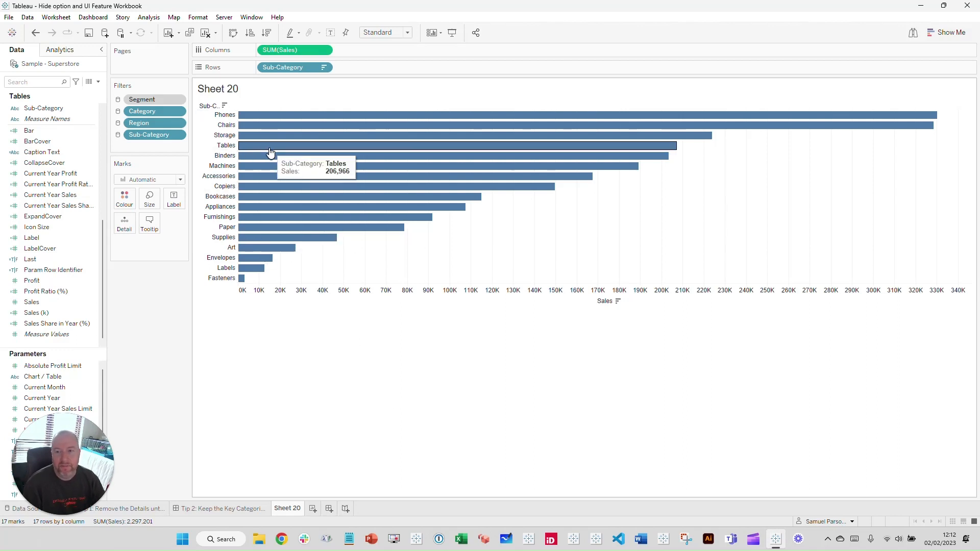
click(225, 158)
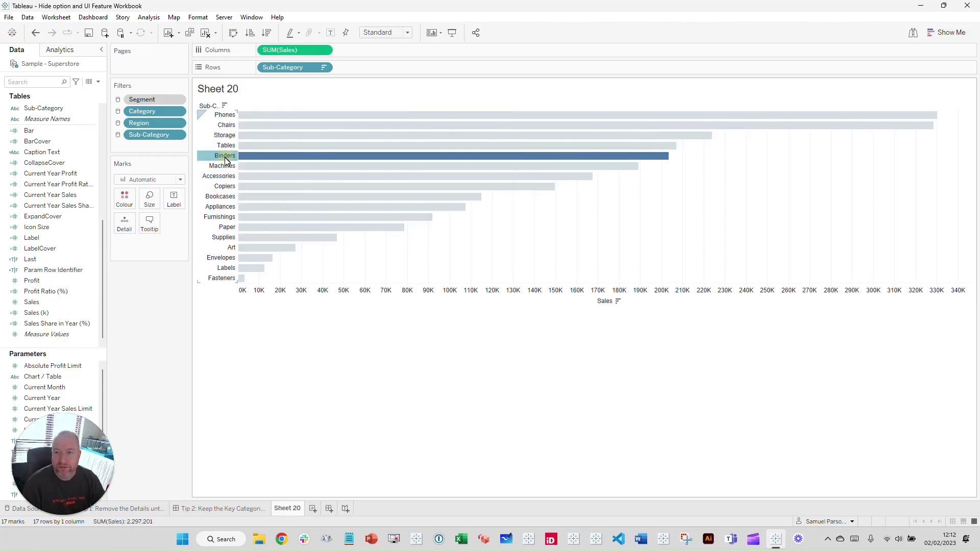
right_click(226, 159)
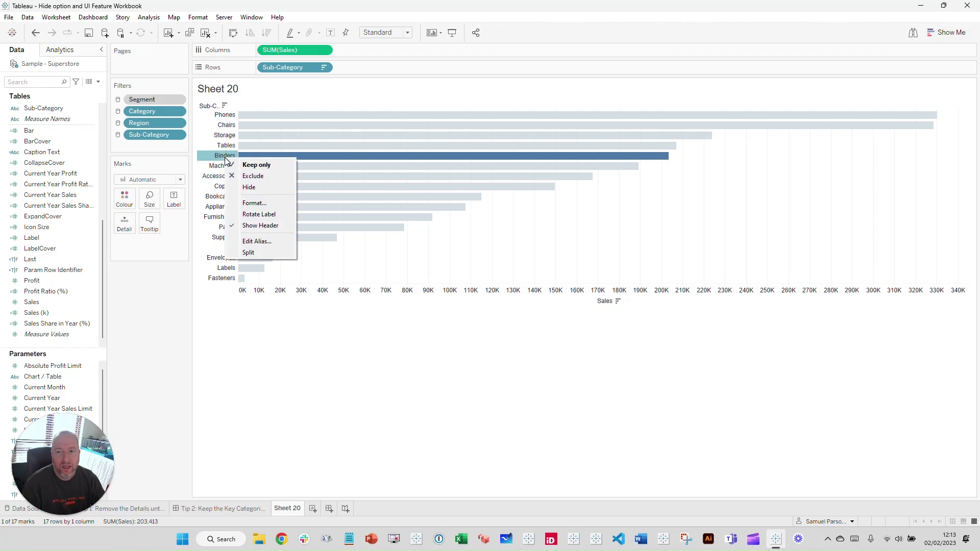
click(261, 186)
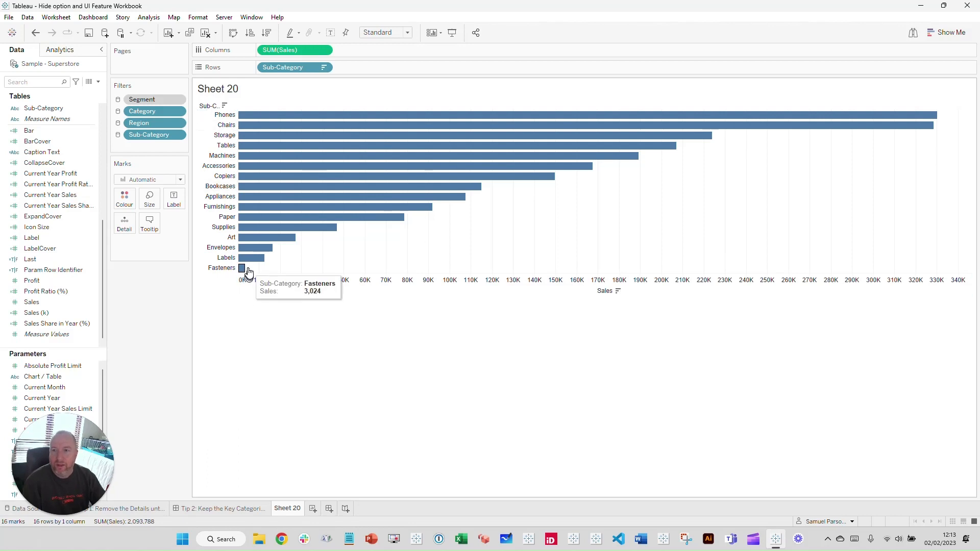
right_click(218, 251)
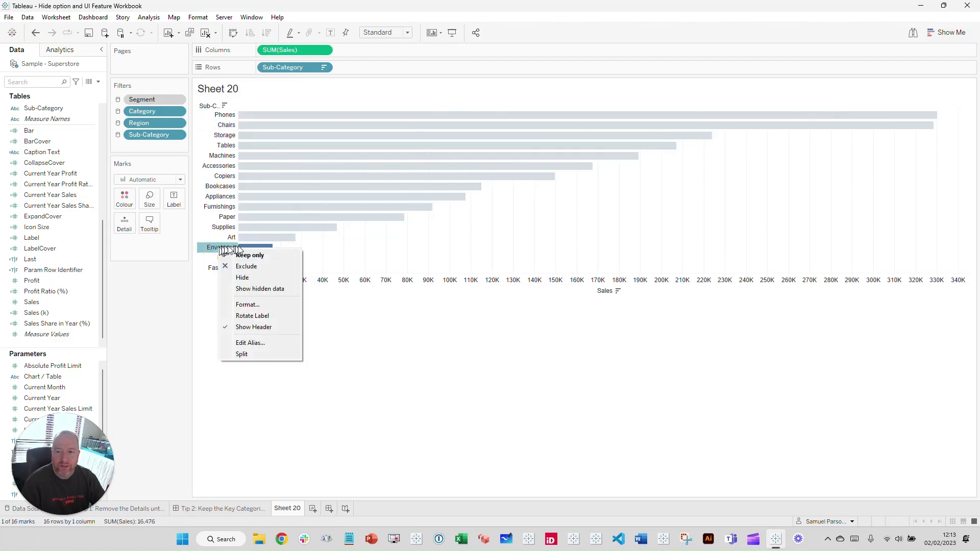
click(246, 277)
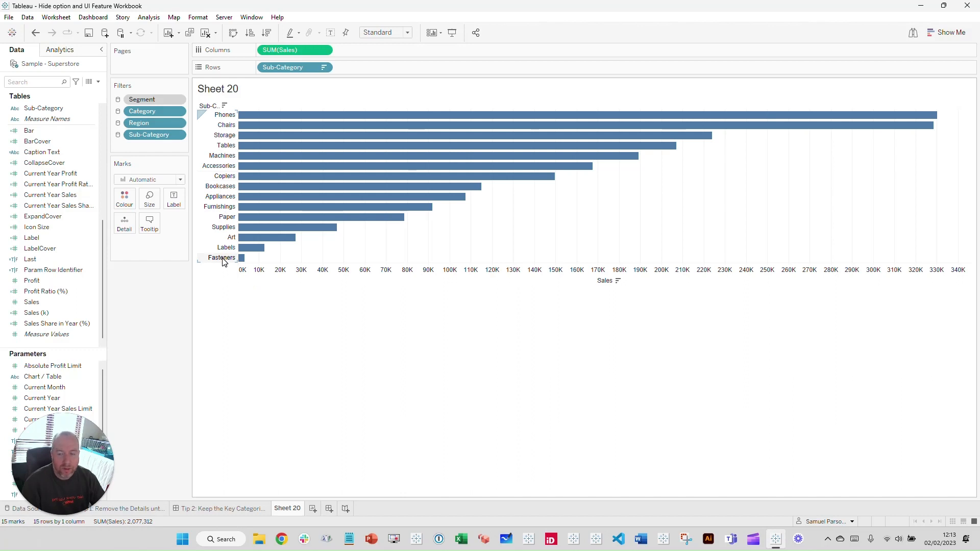
- Show all hidden sub-categories in the bar chart again
right_click(226, 147)
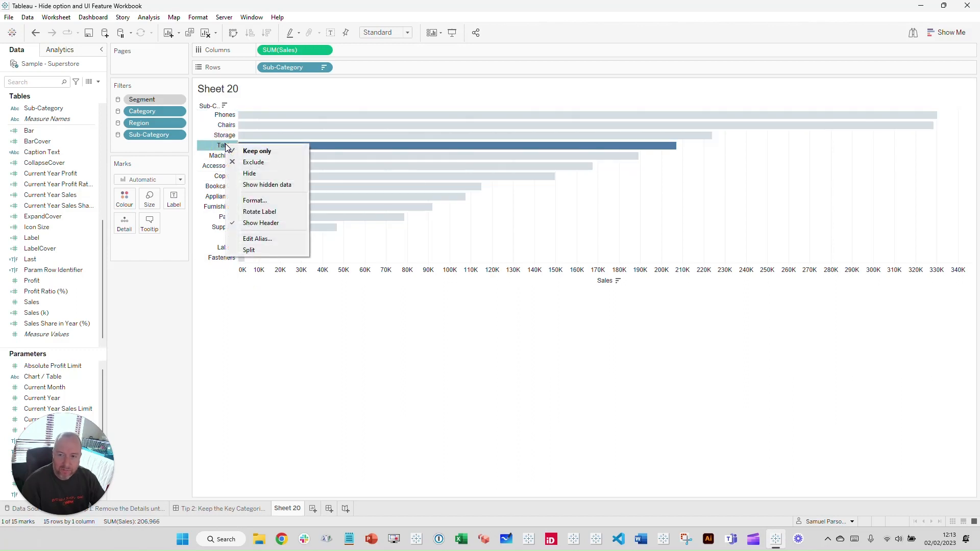
click(261, 184)
click(314, 342)
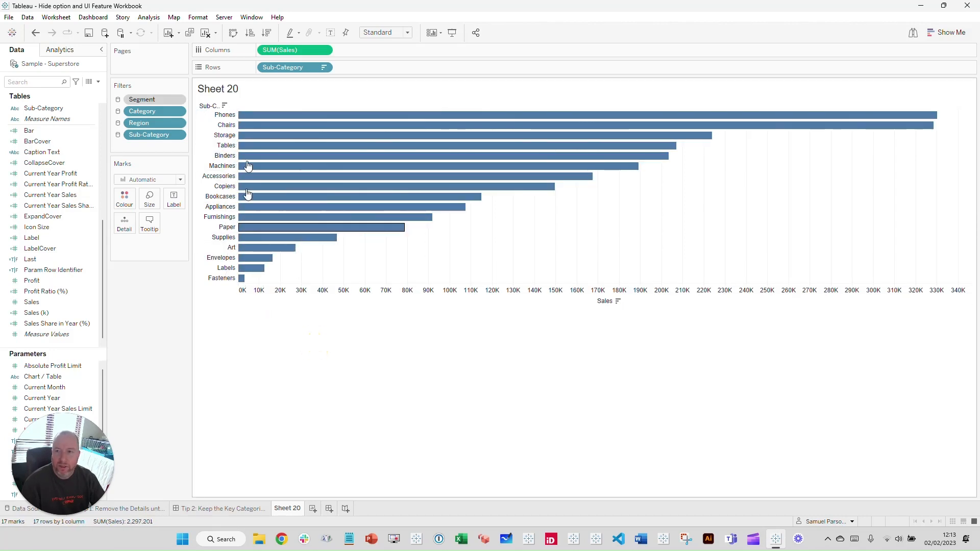
- Add column grand totals to the sales by sub-category chart
click(174, 17)
mouse_move(155, 17)
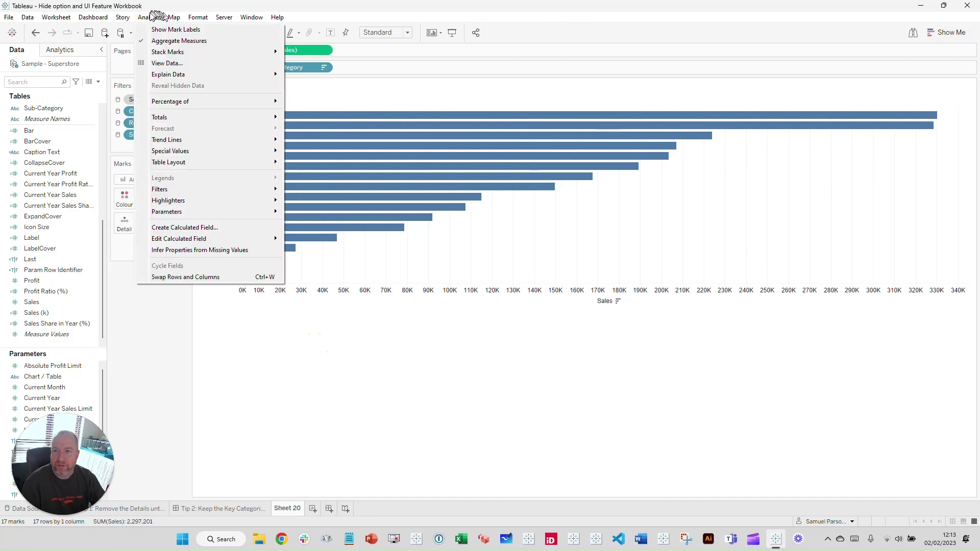
mouse_move(241, 117)
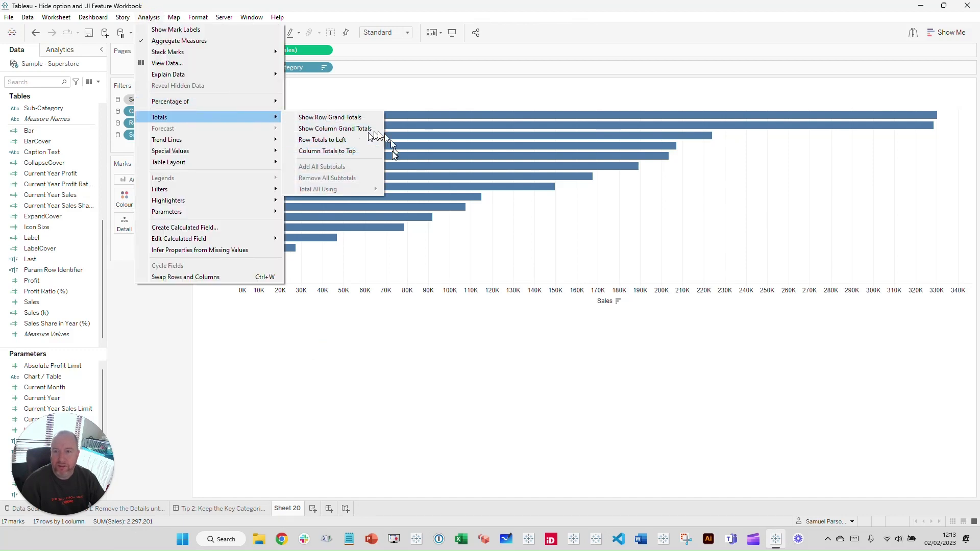
click(352, 130)
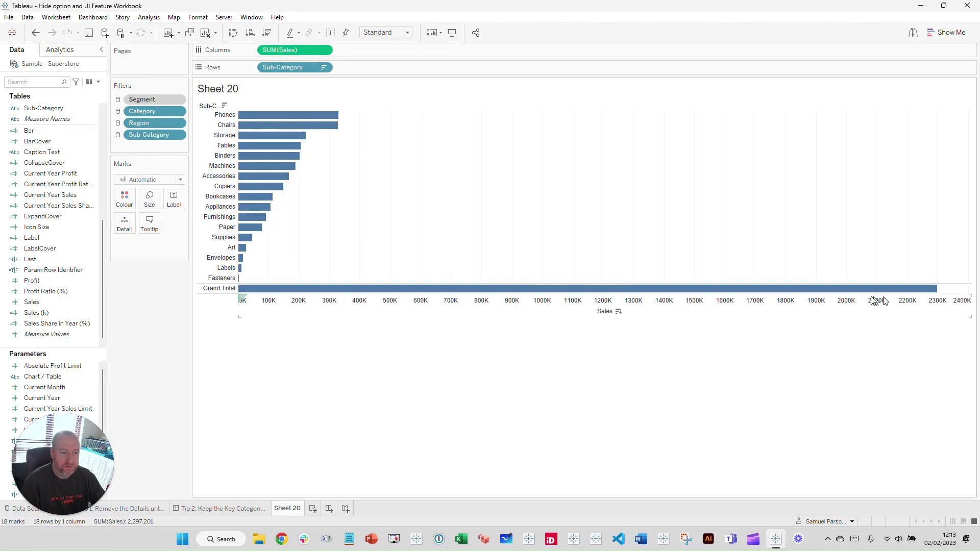
- Turn on mark labels so each bar displays its sales value
click(174, 199)
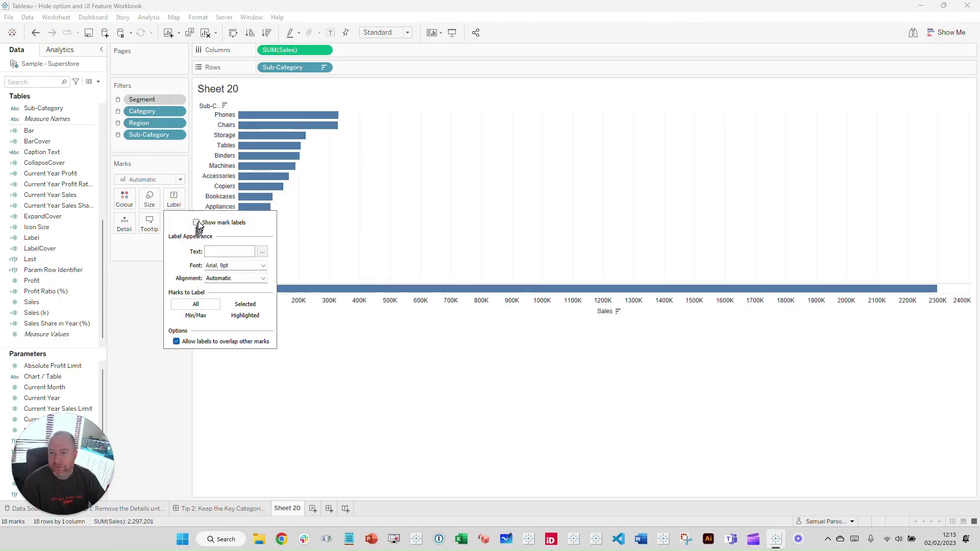
click(197, 223)
click(407, 394)
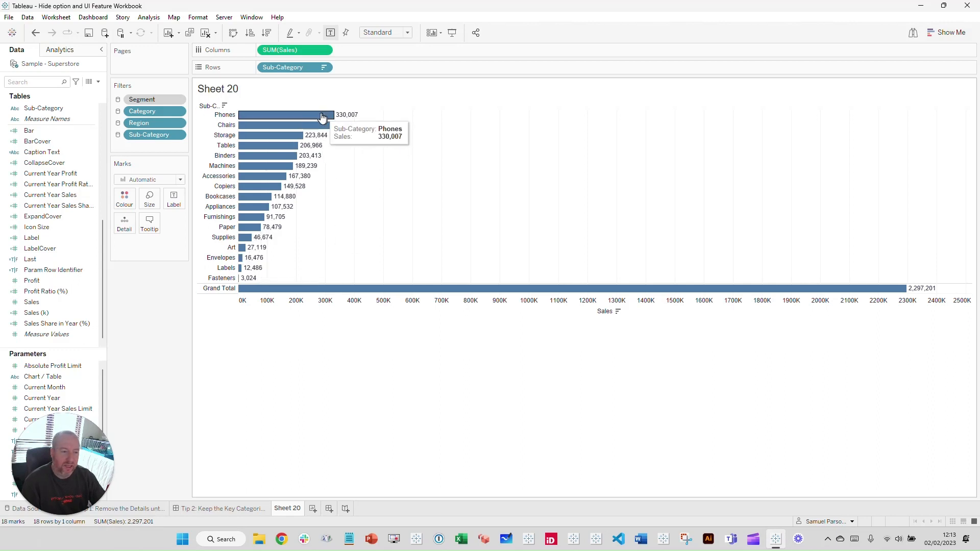
- Hide the Phones sub-category from the chart with the grand total, and show the hidden data again
right_click(225, 115)
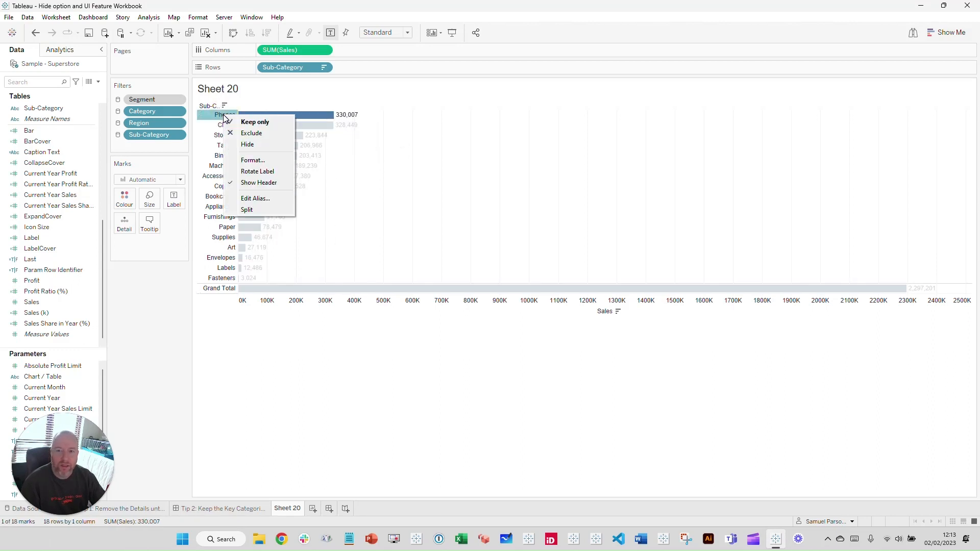
click(249, 145)
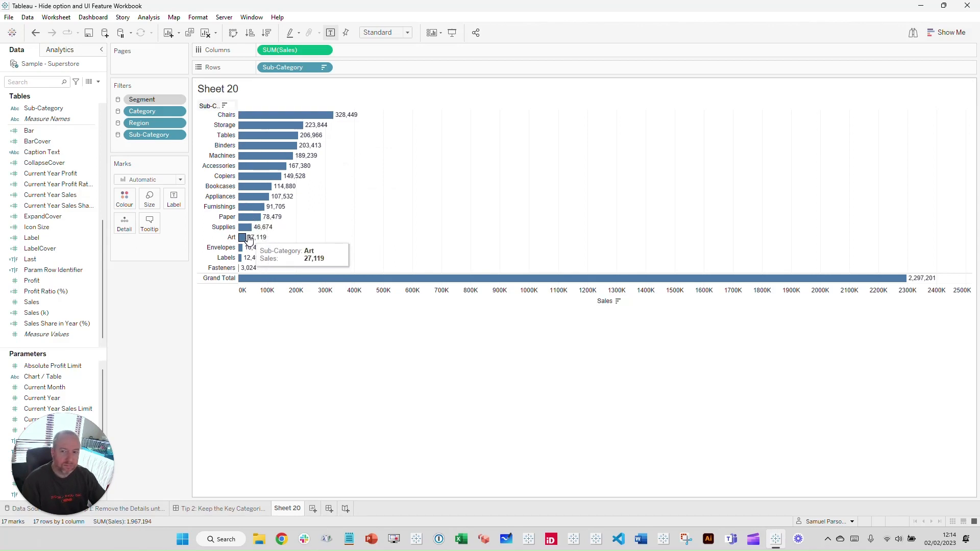
right_click(224, 116)
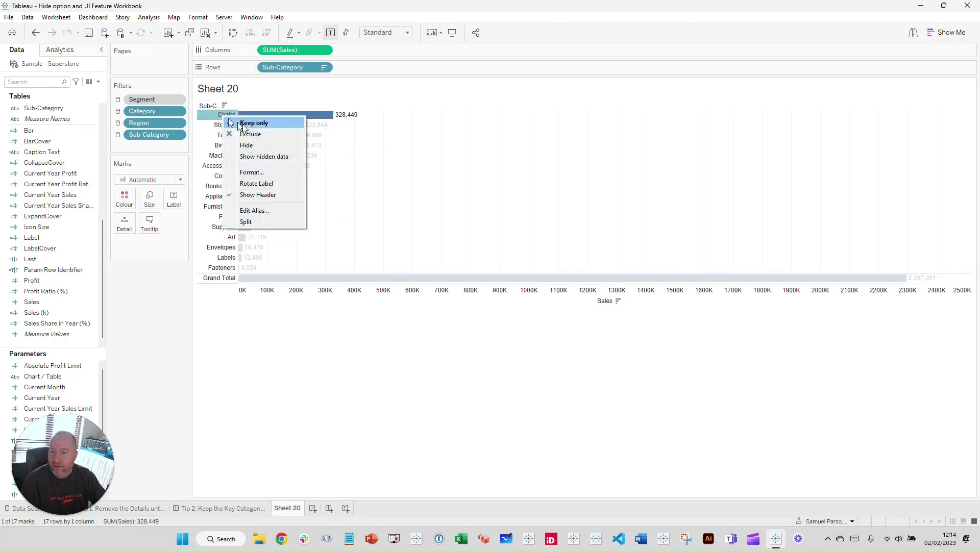
click(250, 157)
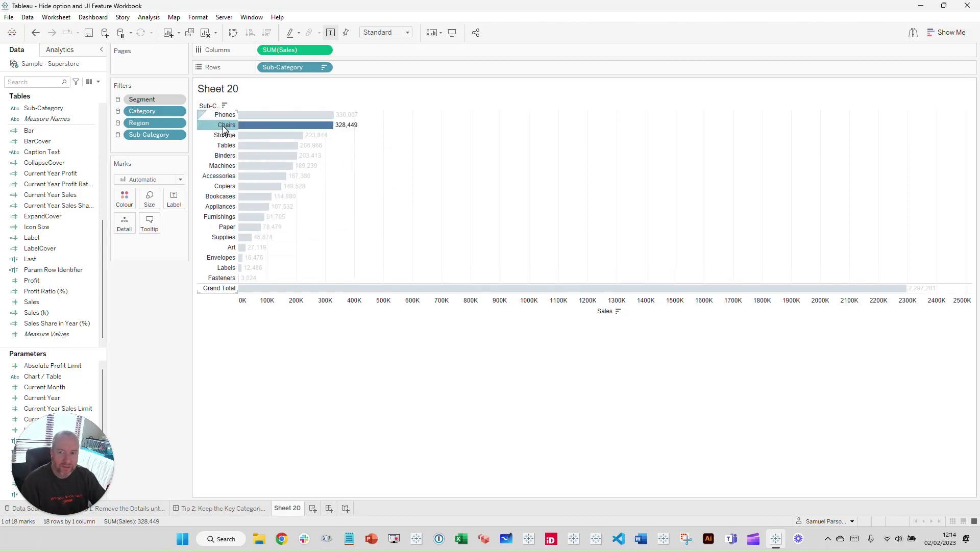
click(223, 126)
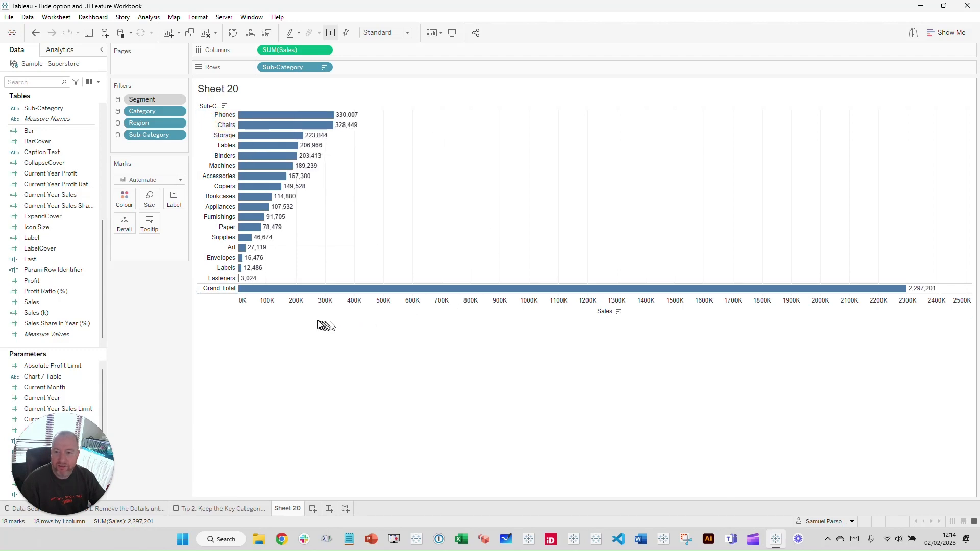
right_click(228, 282)
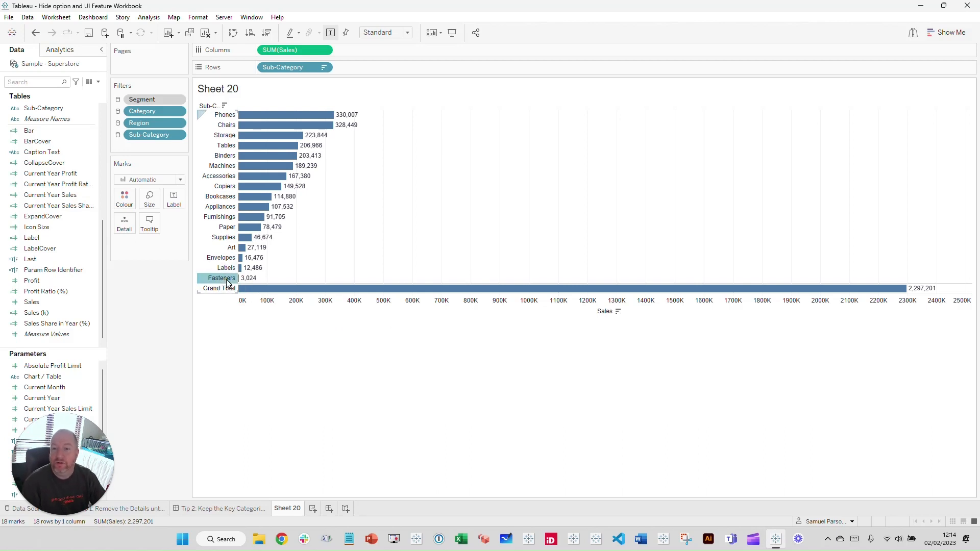
click(398, 343)
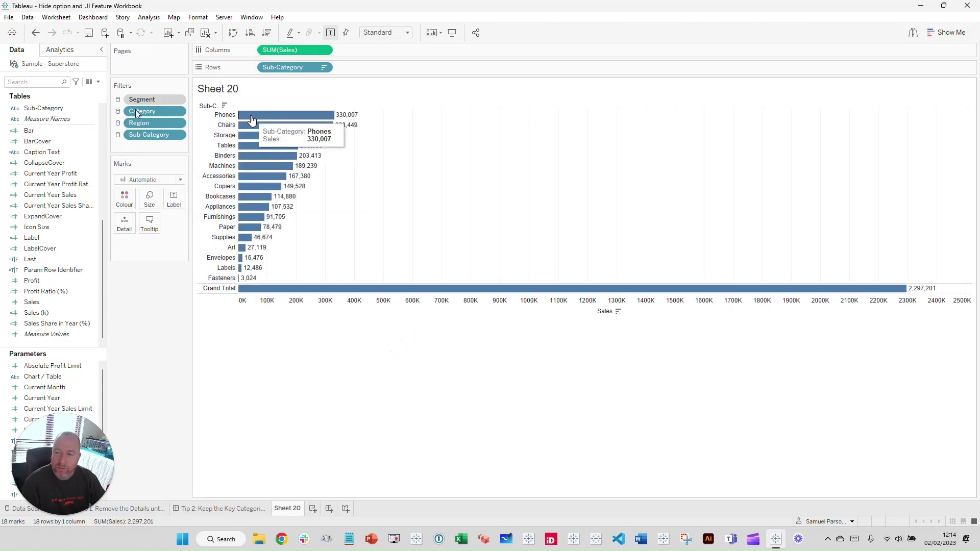
- Create a calculated field named INDEX with the formula INDEX()<=5
click(100, 84)
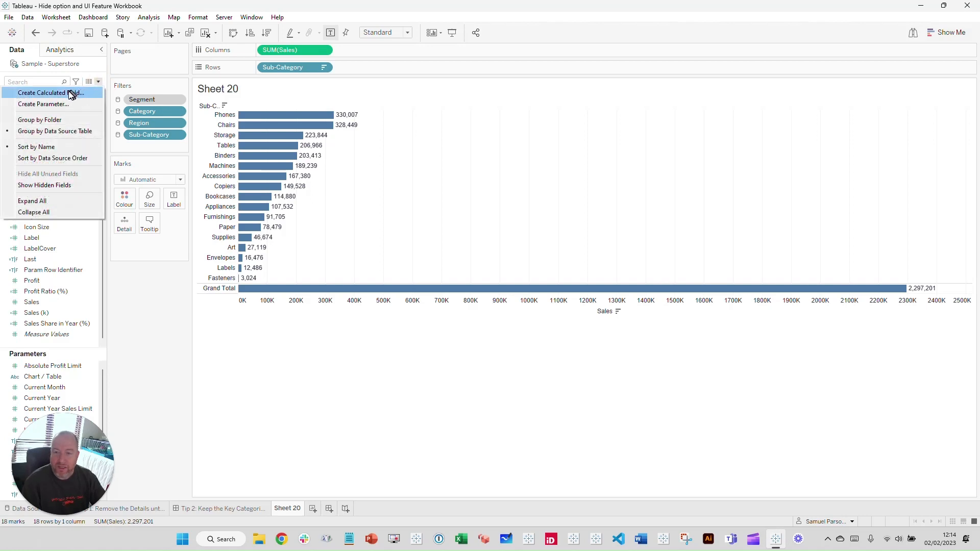
key(Escape)
drag(979, 258, 427, 313)
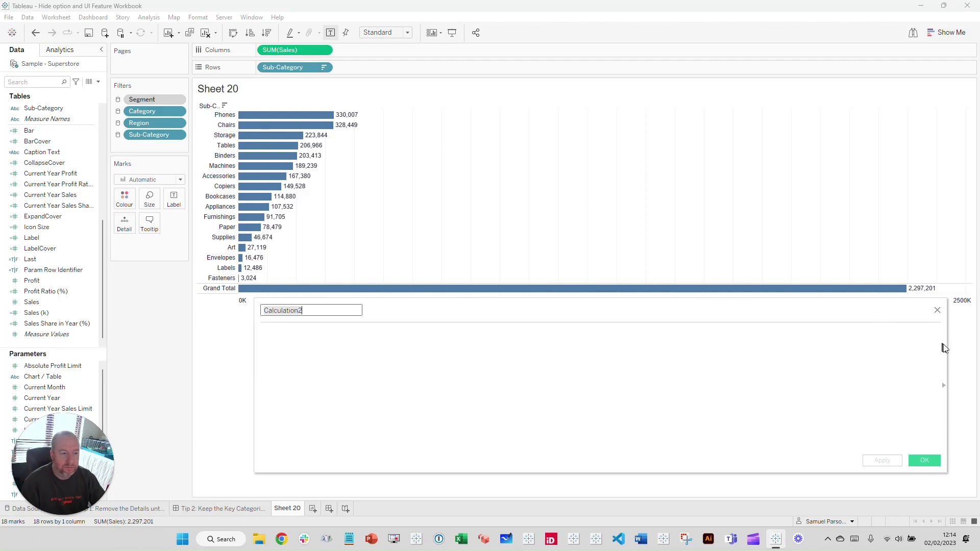
drag(948, 347, 522, 355)
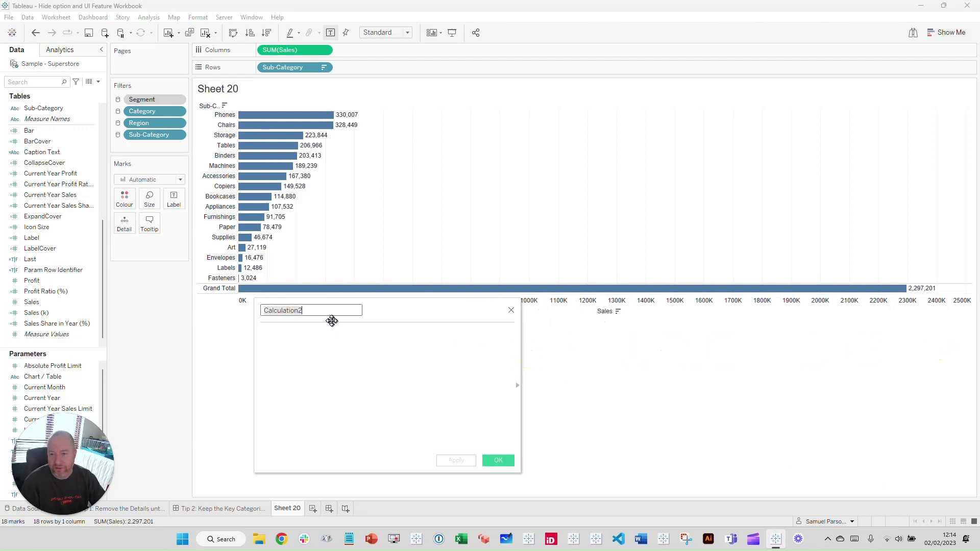
click(309, 311)
double_click(309, 310)
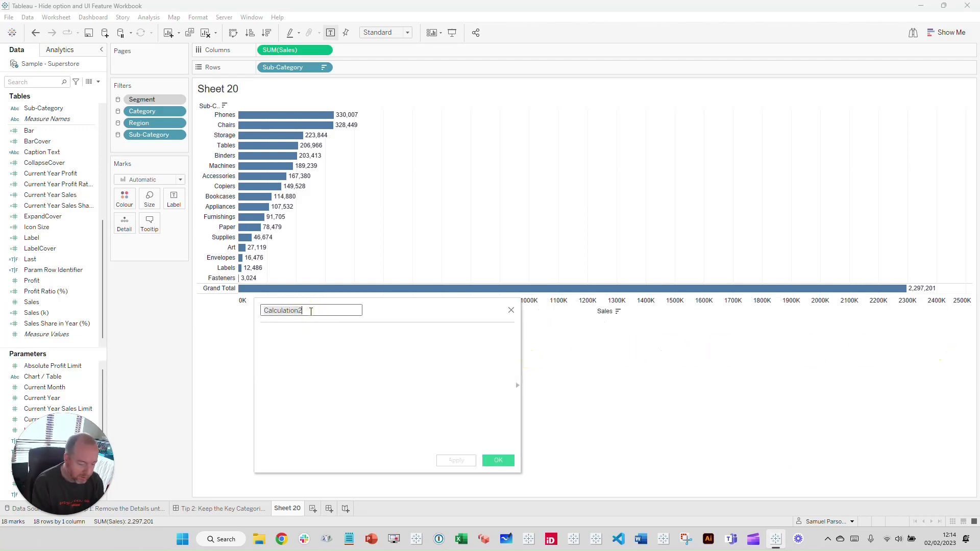
text(IN)
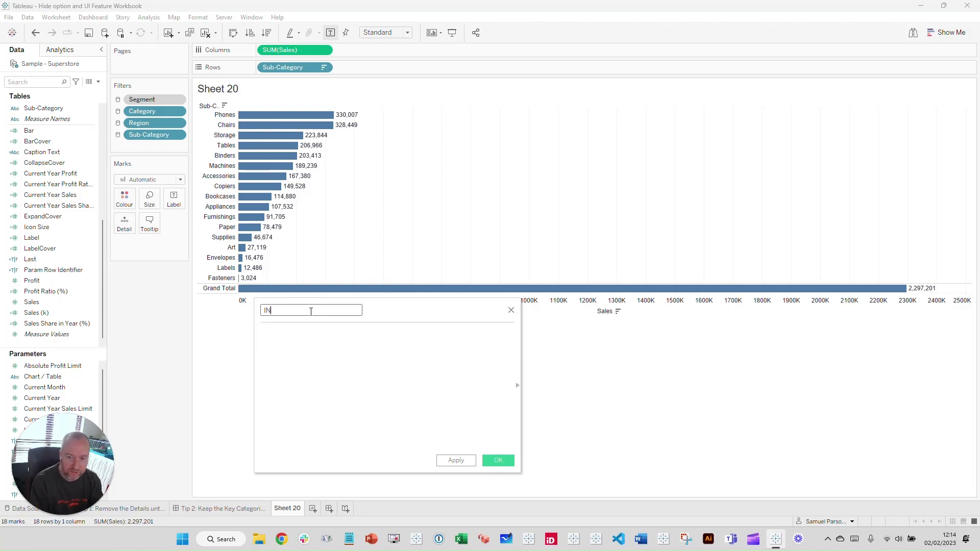
text(INDE)
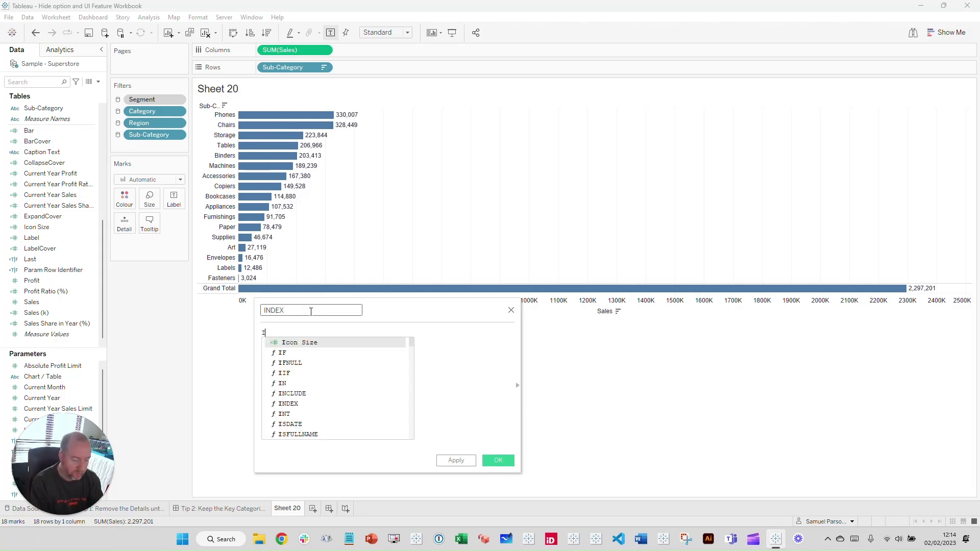
text(X)
key(Return)
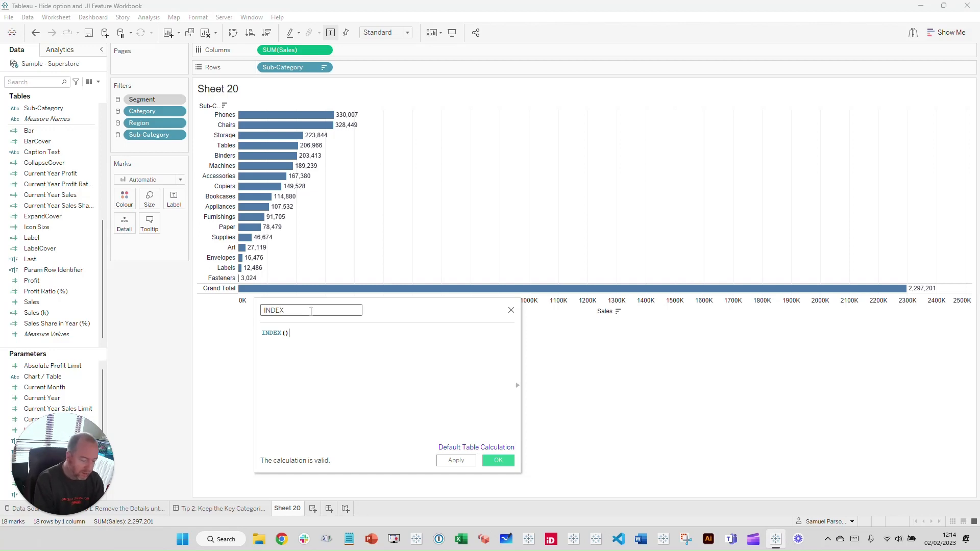
text(<=5)
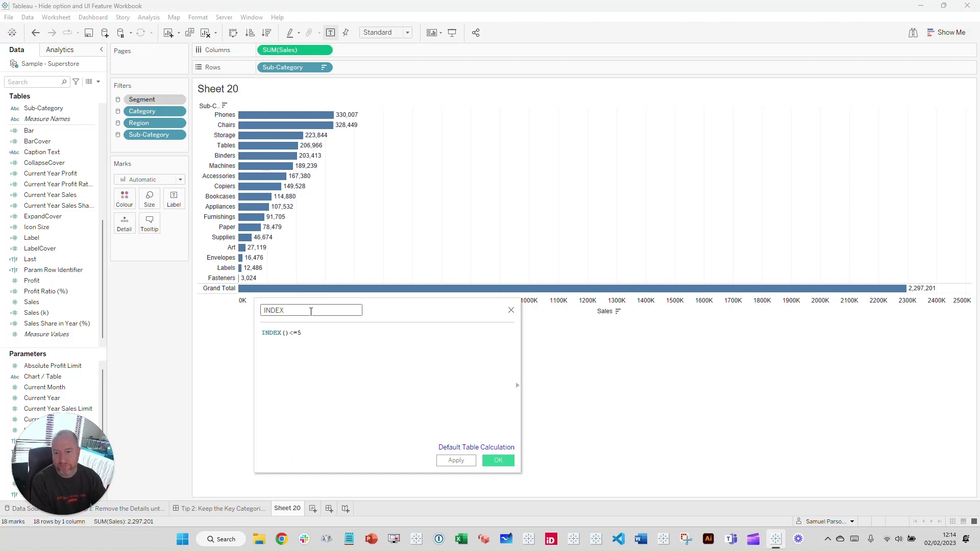
click(498, 461)
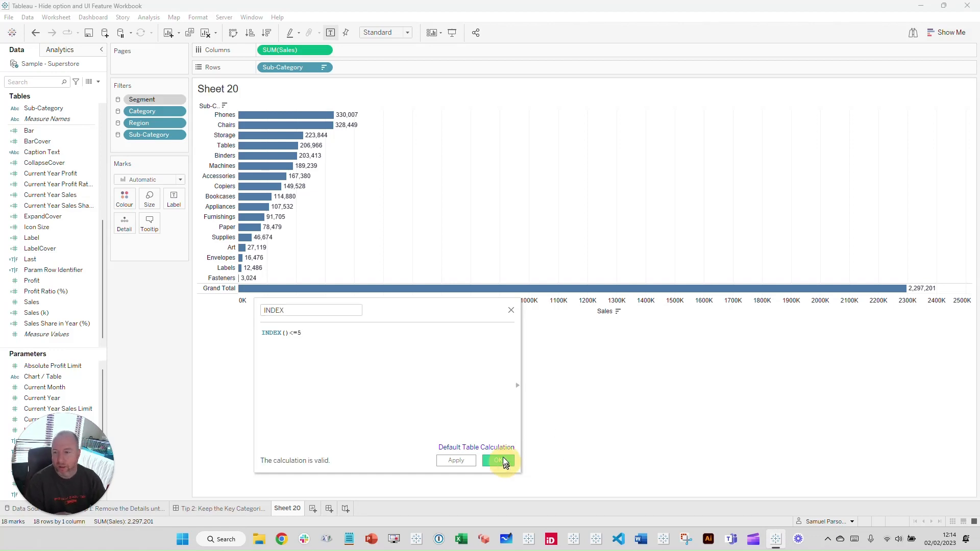
- Add the INDEX field to Rows after Sub-Category and compute it using Table (down)
drag(48, 240, 403, 69)
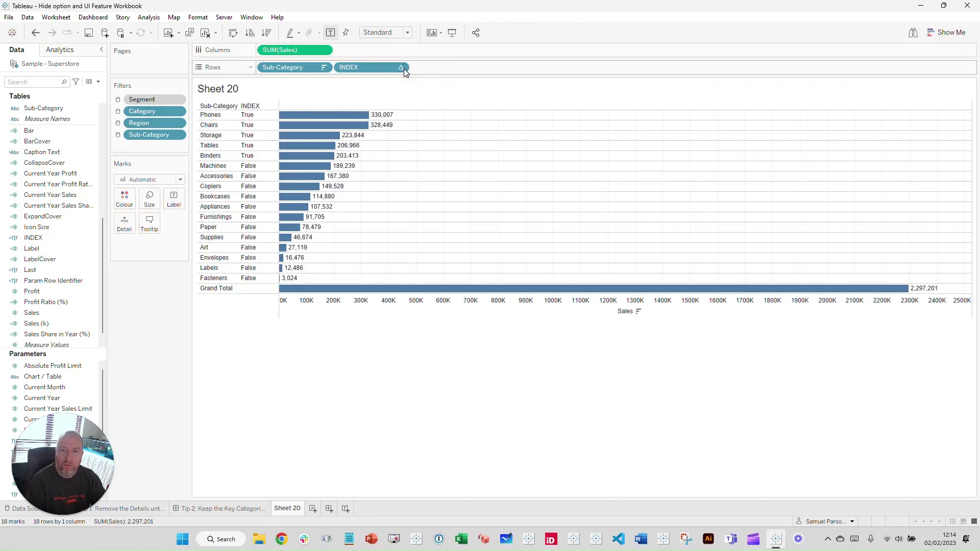
click(400, 68)
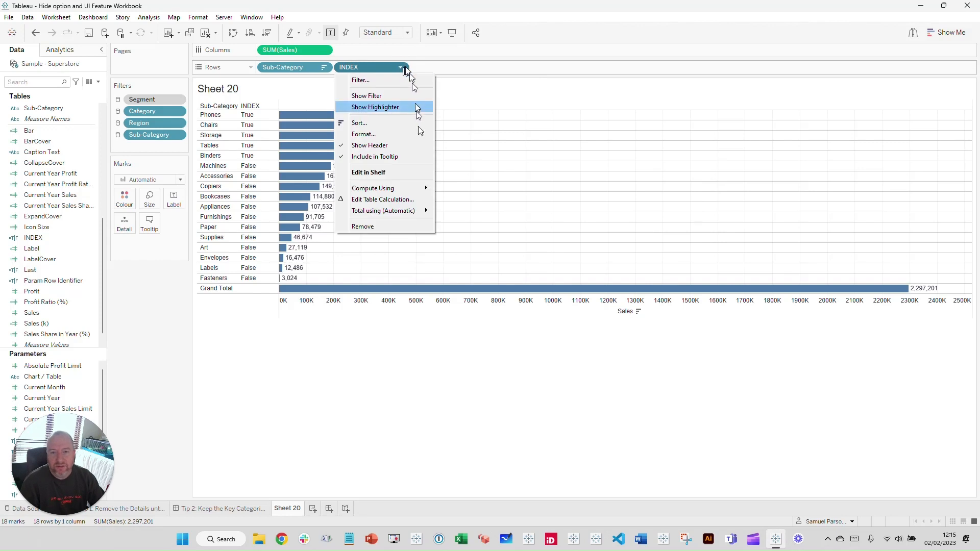
mouse_move(423, 193)
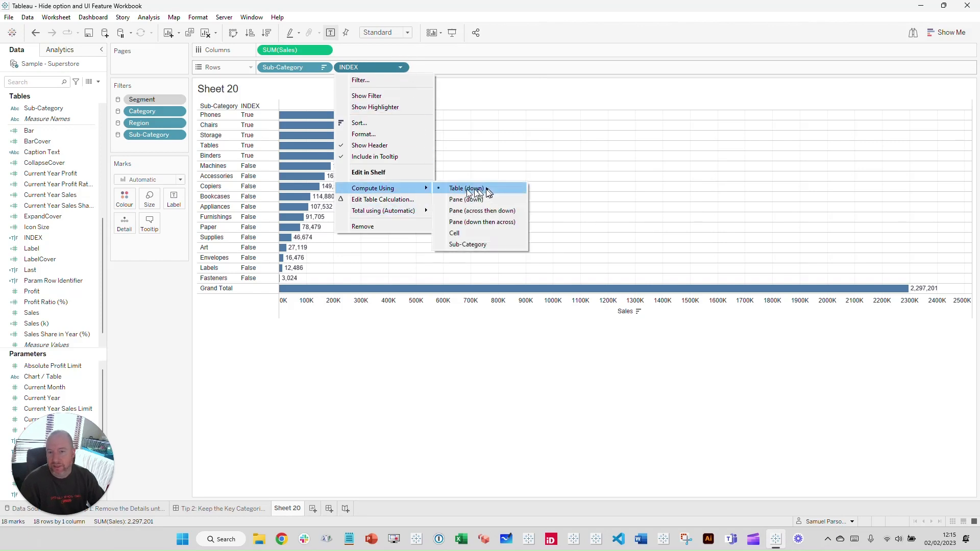
click(466, 189)
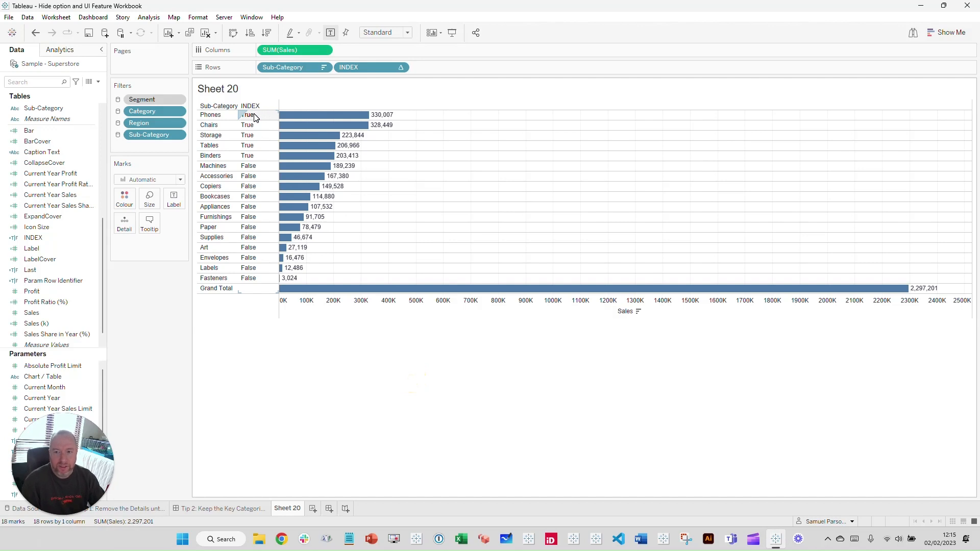
- Create a calculated field named INDEX# with the formula INDEX()
click(99, 82)
click(71, 97)
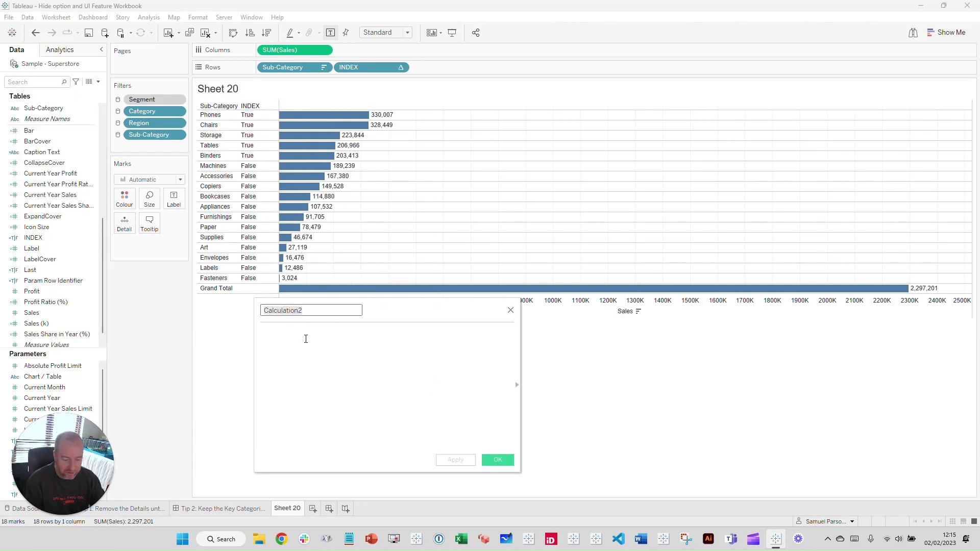
text(IND)
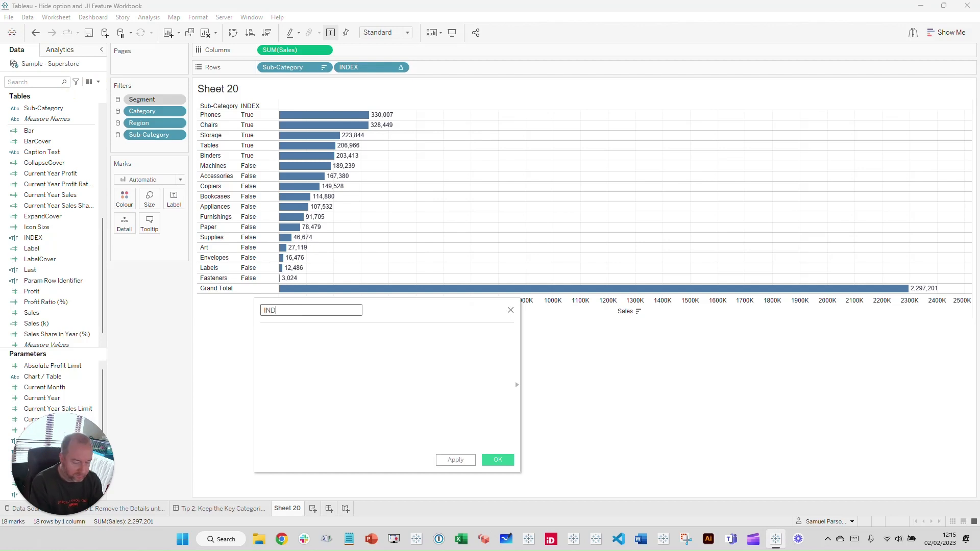
text(EX#)
click(306, 339)
text(INDEX())
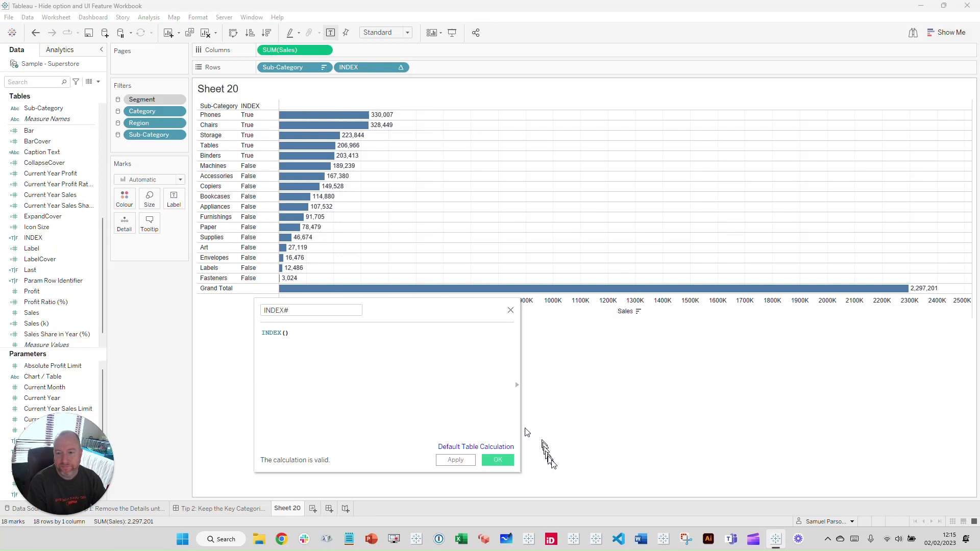
click(500, 461)
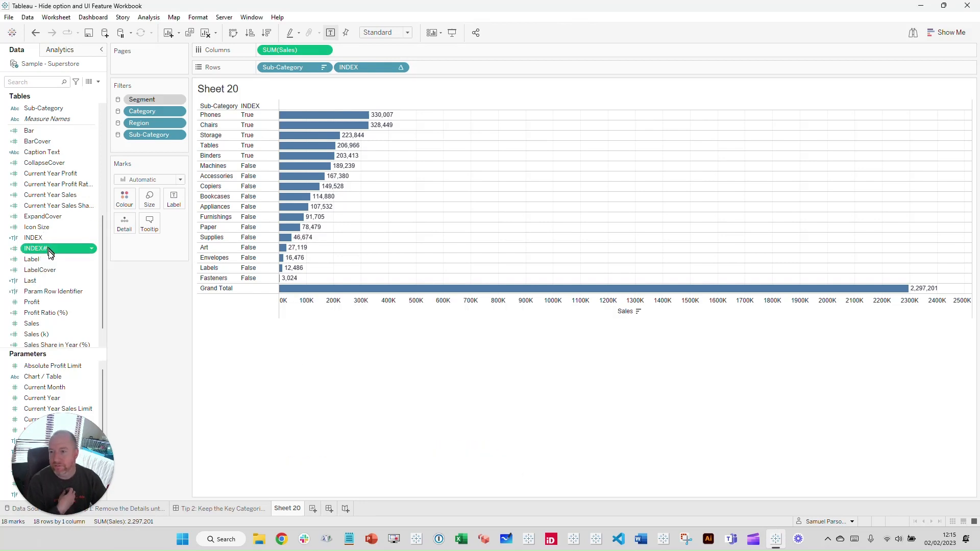
- Convert the INDEX# field to discrete and add it to Rows between Sub-Category and INDEX
right_click(48, 252)
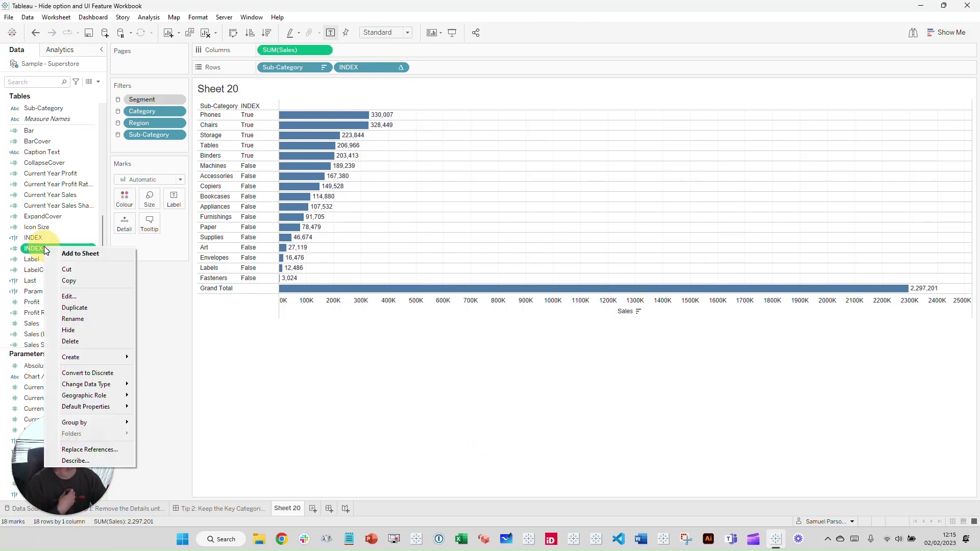
click(117, 372)
drag(44, 249, 338, 68)
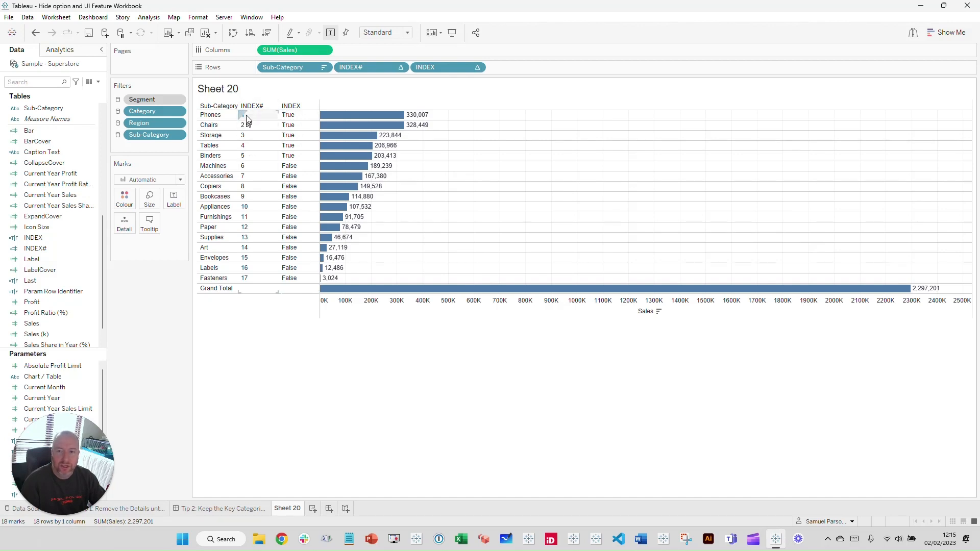
- Hide the rows whose INDEX value is False, keeping the top five sub-categories and the grand total
click(293, 168)
right_click(293, 167)
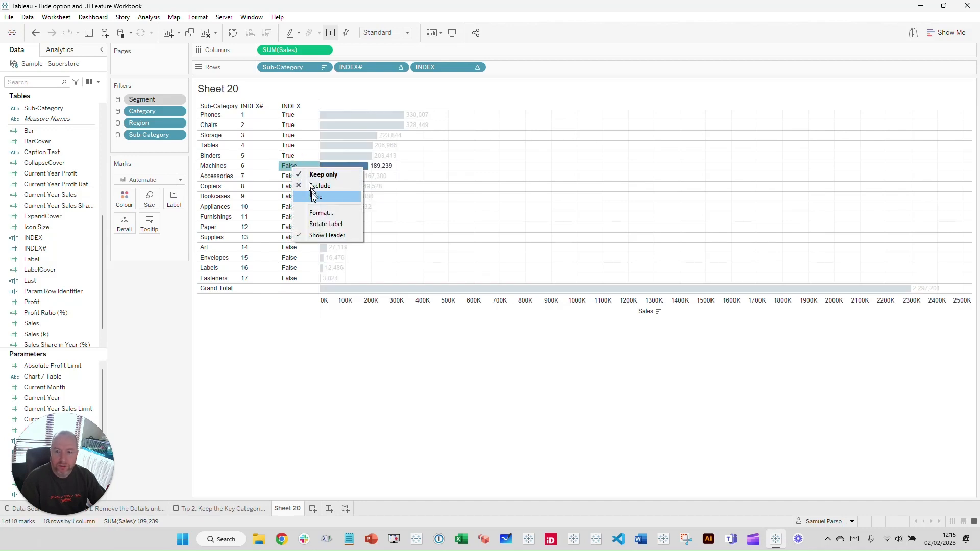
click(316, 198)
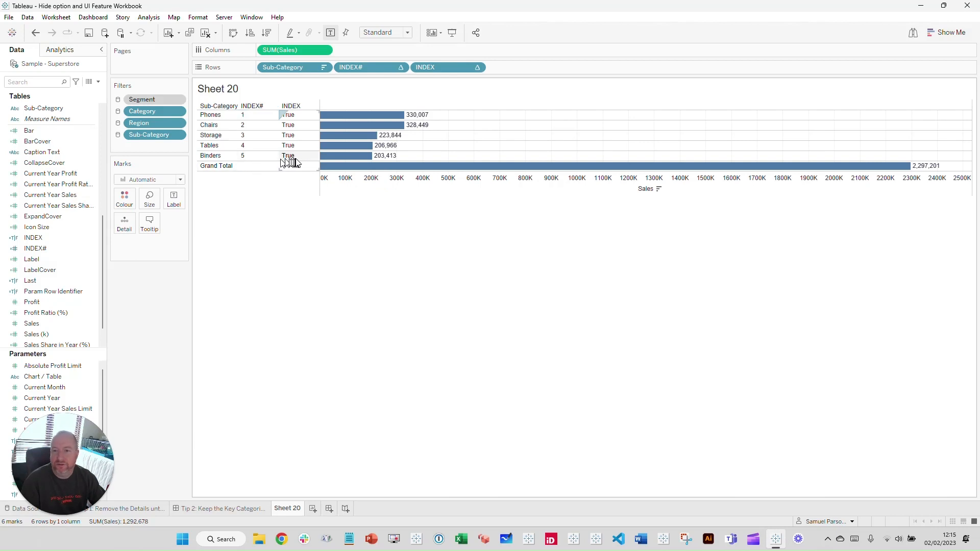
mouse_move(899, 168)
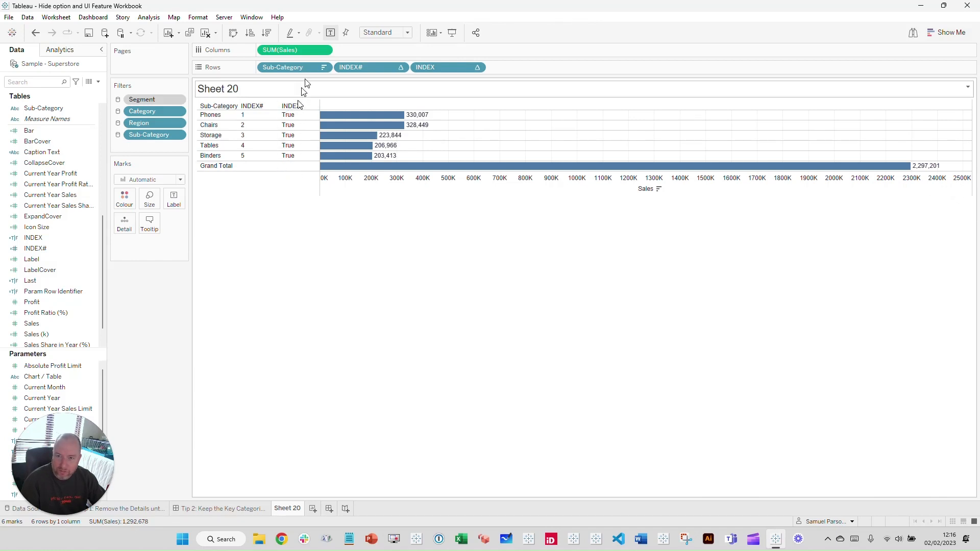
mouse_move(335, 126)
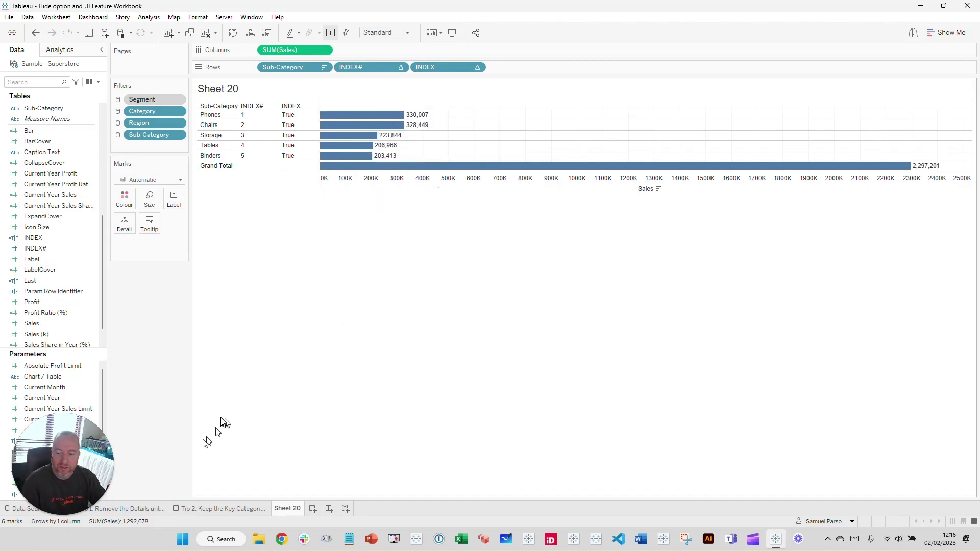
- Open the Tip 1 dashboard and go to the worksheet behind its category table
click(139, 508)
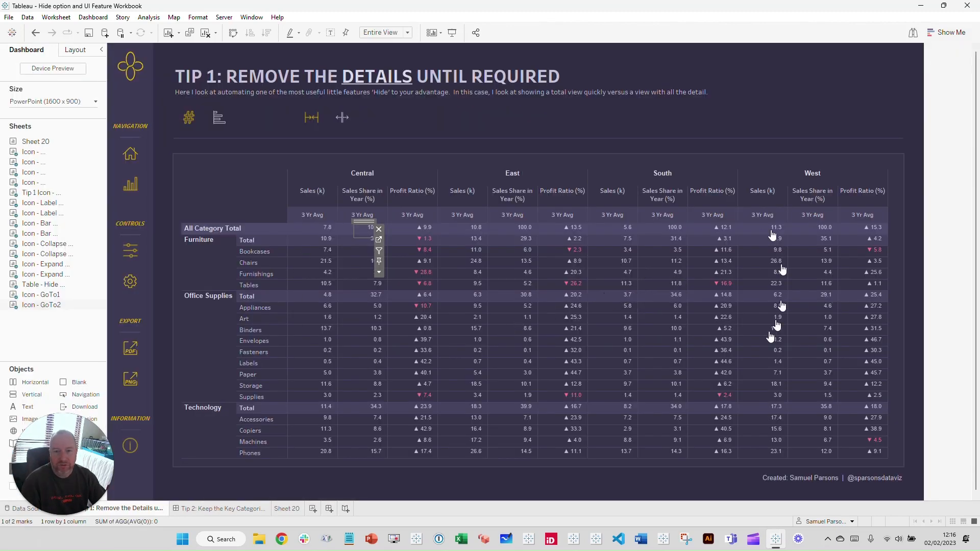
click(408, 491)
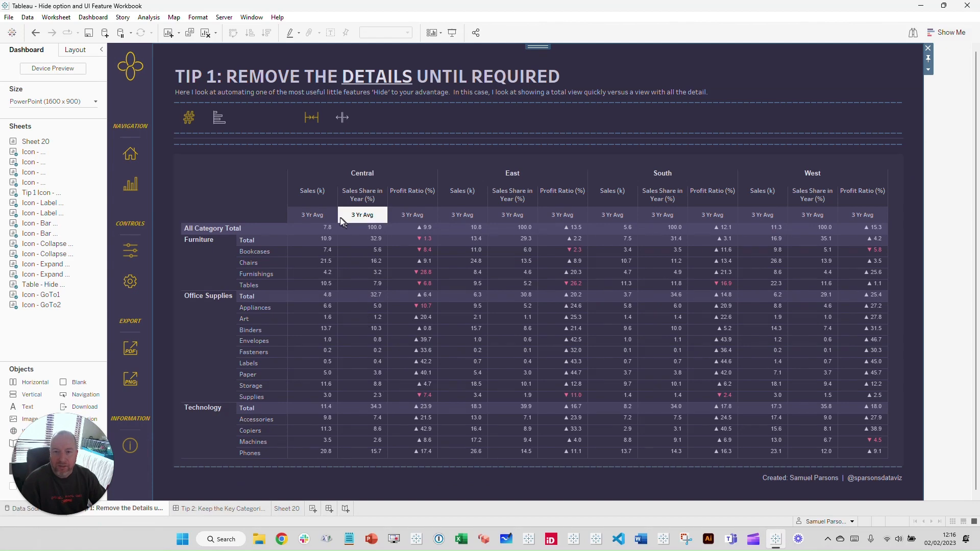
click(898, 165)
click(909, 171)
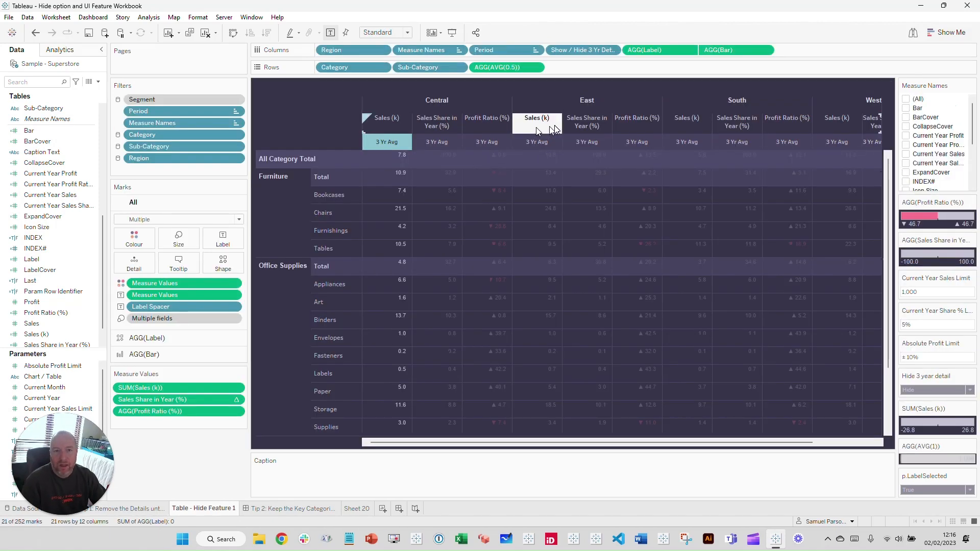
- Clear the header selection and show the header of the Show / Hide 3 Yr Detail field on Columns
click(407, 146)
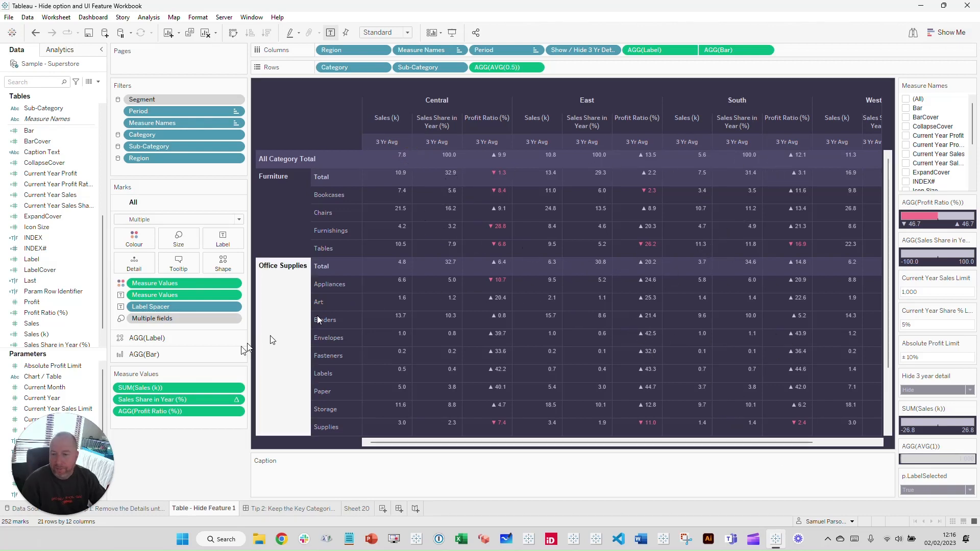
right_click(577, 51)
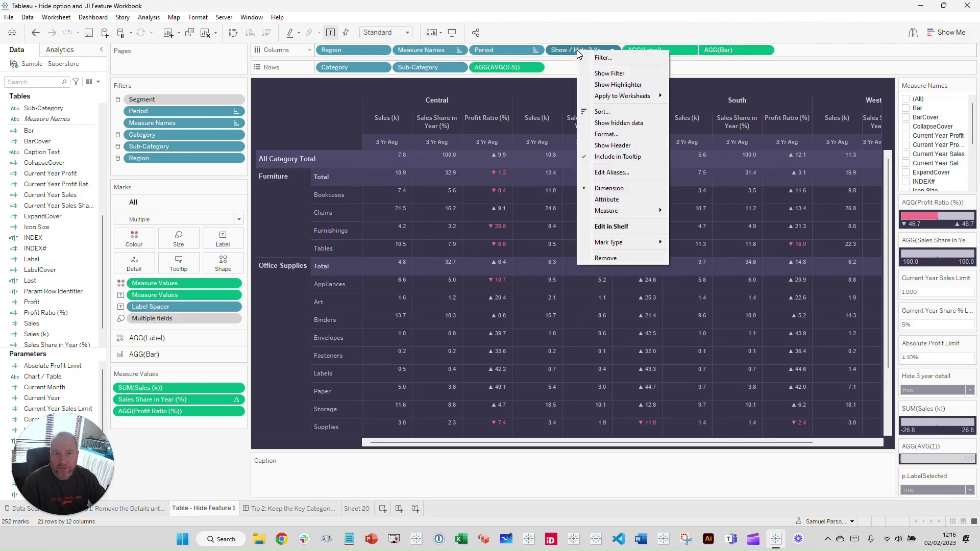
click(615, 145)
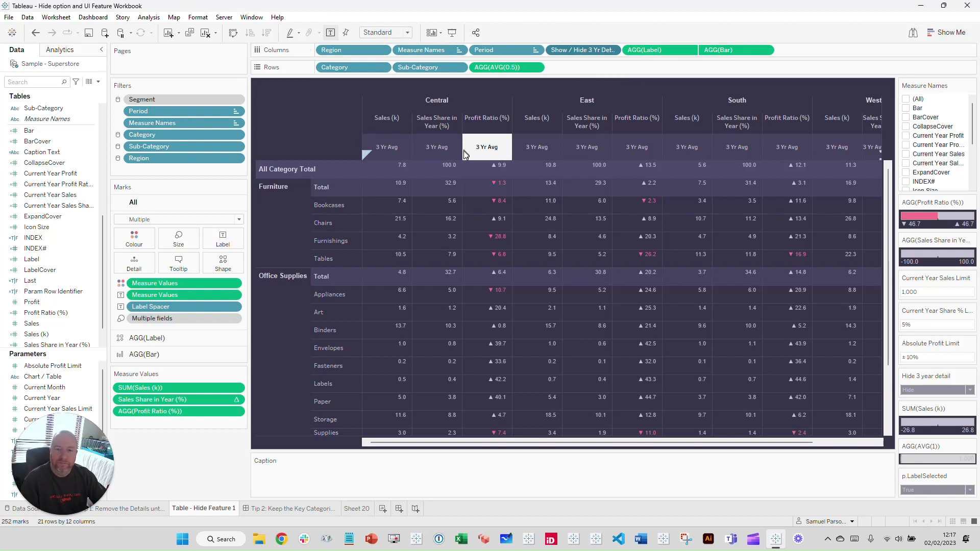
- Expand the Tip 1 dashboard's table to its yearly detail and reopen the table's worksheet
click(131, 511)
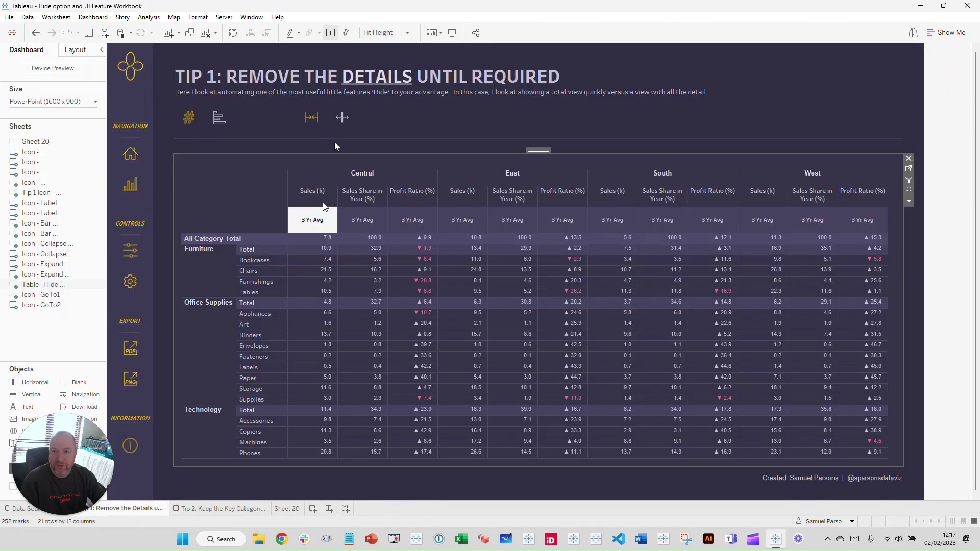
click(343, 118)
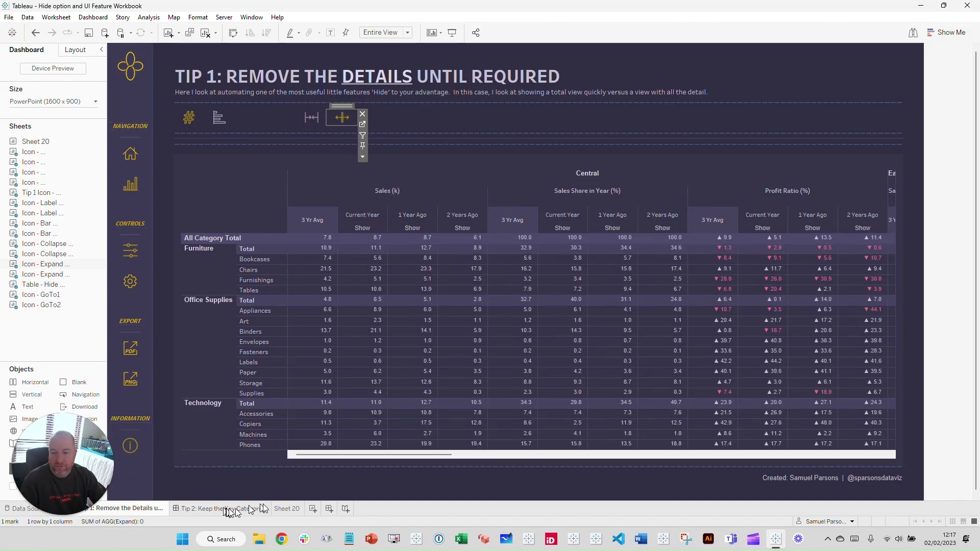
click(861, 158)
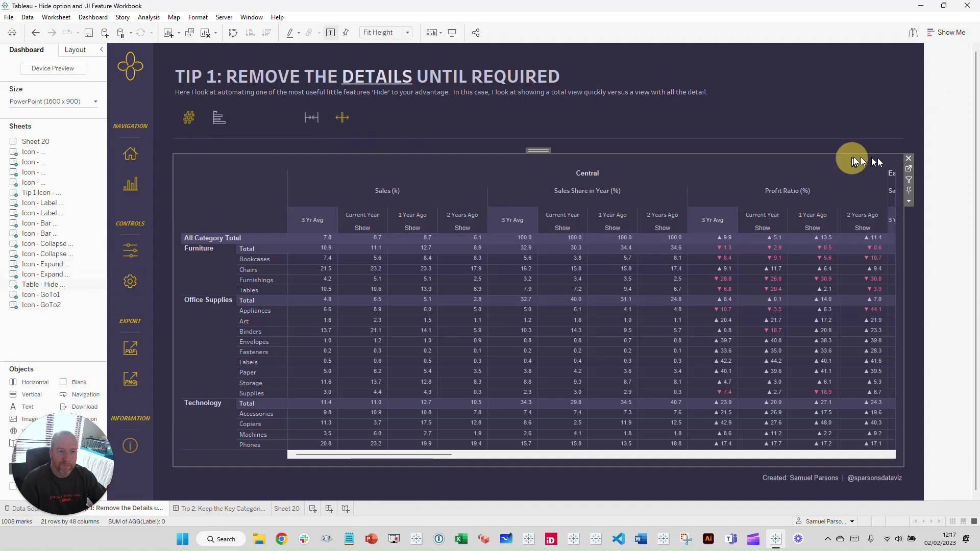
click(910, 170)
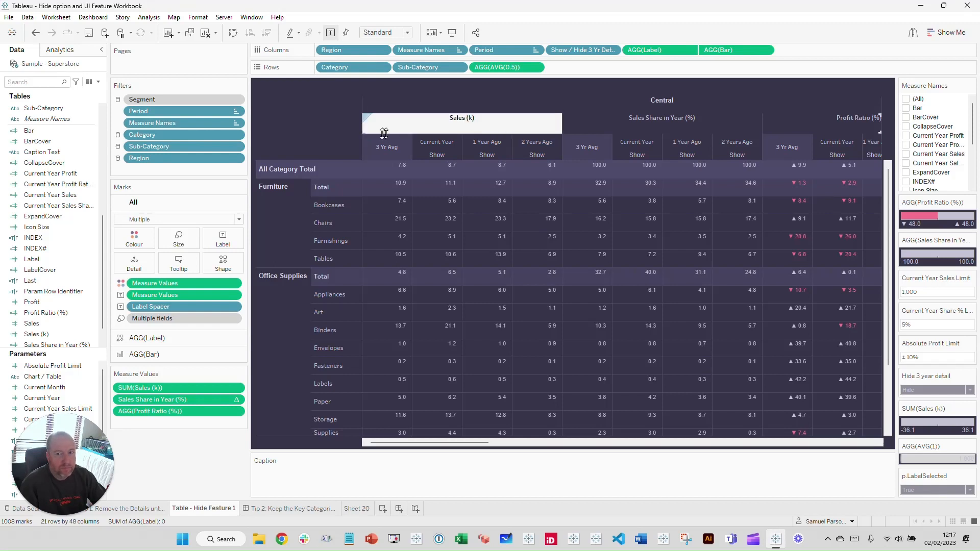
- Examine the Period header formatting for the 3 Yr Avg total labels, and close the format settings
right_click(396, 155)
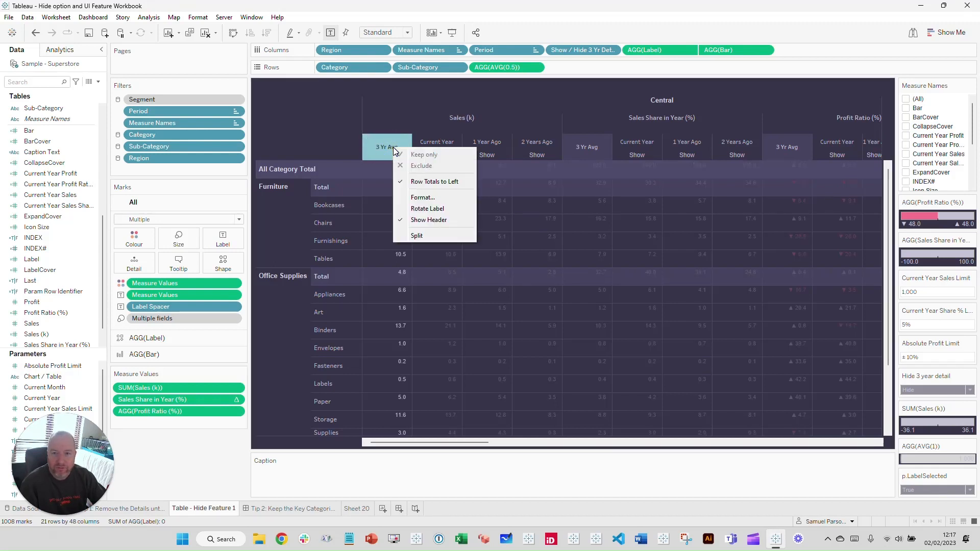
click(423, 198)
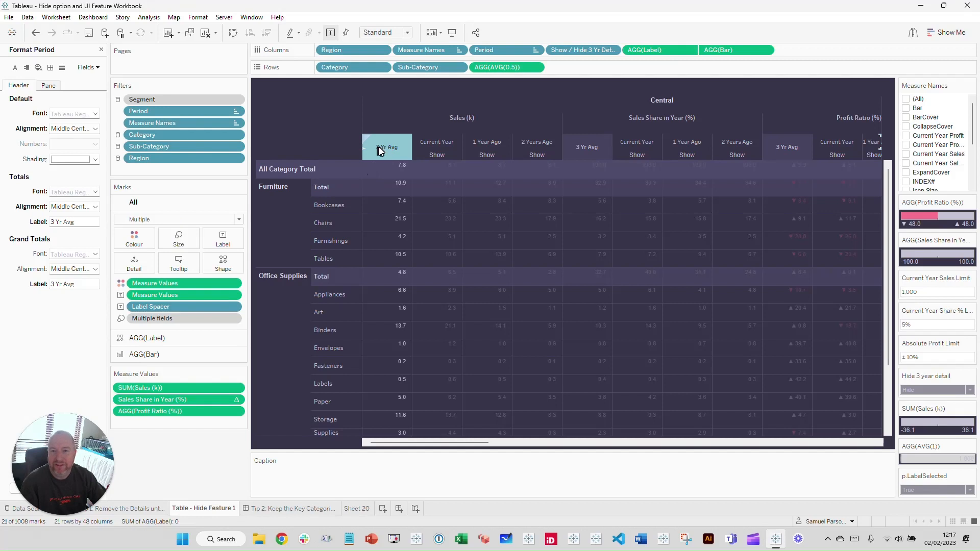
click(325, 193)
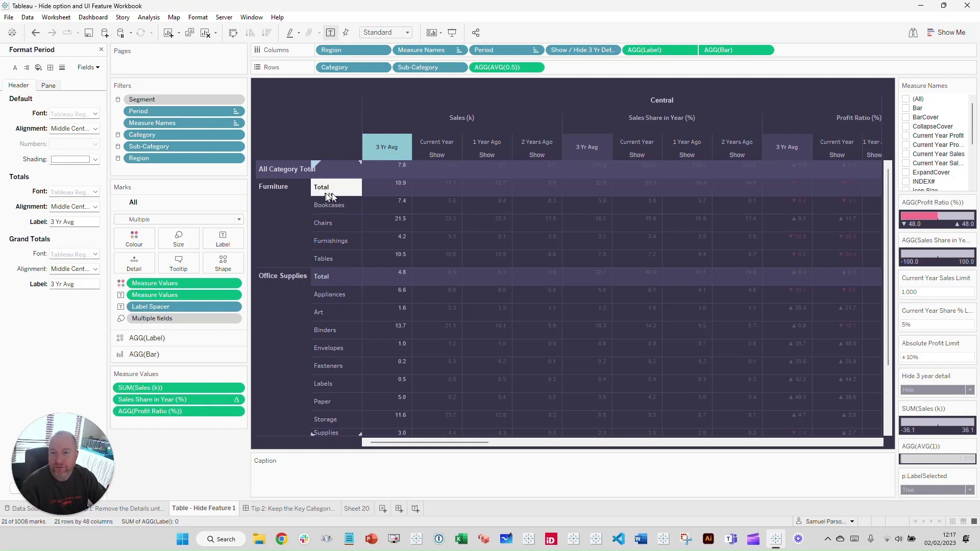
click(385, 148)
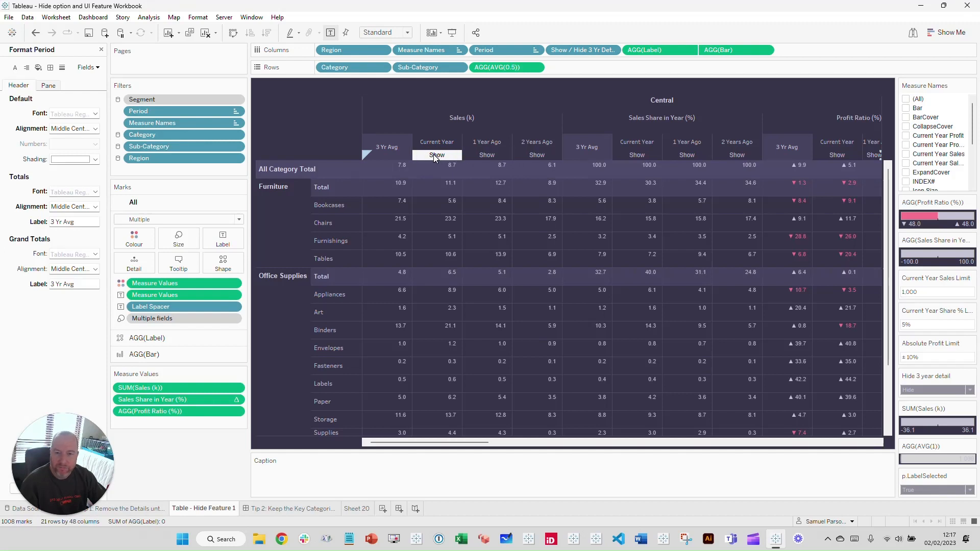
click(101, 51)
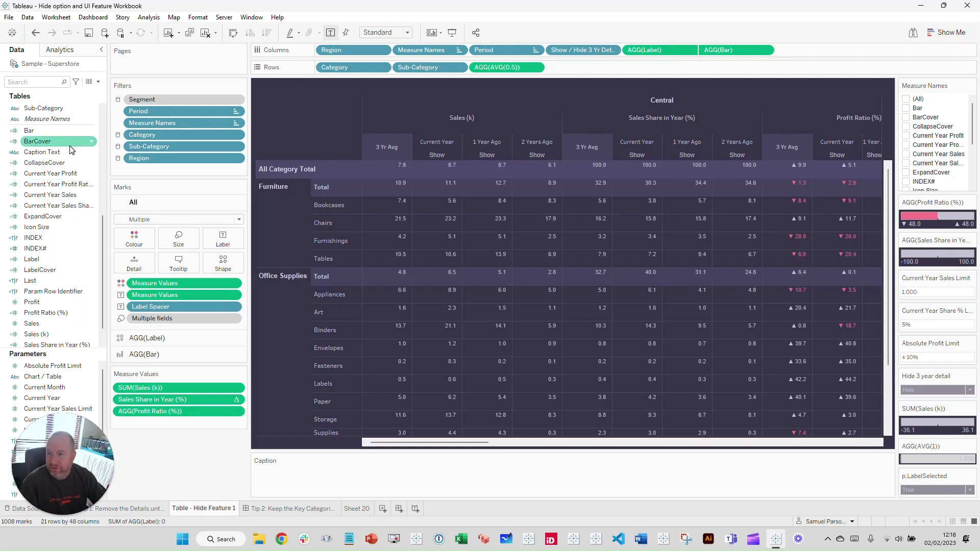
- Open the Show / Hide 3 Yr Detail calculation, enlarge its text to review the p.ExpandSelected CASE formula, and close it unchanged
scroll(67, 286, up, 3)
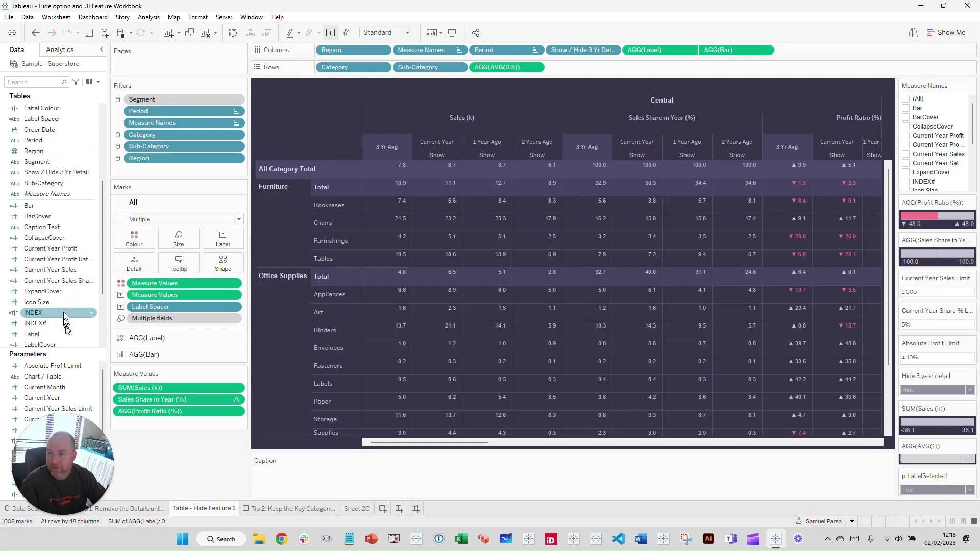
scroll(64, 307, up, 2)
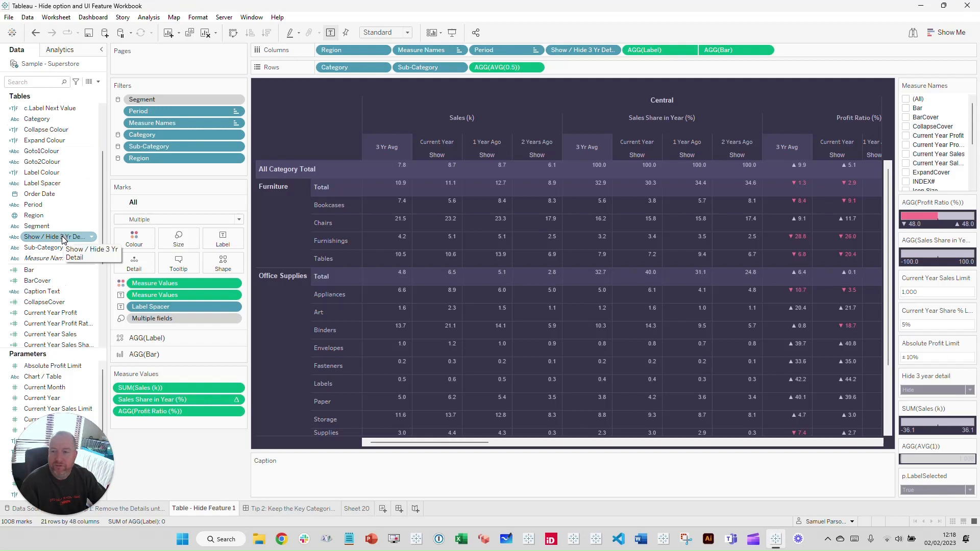
right_click(63, 238)
click(94, 300)
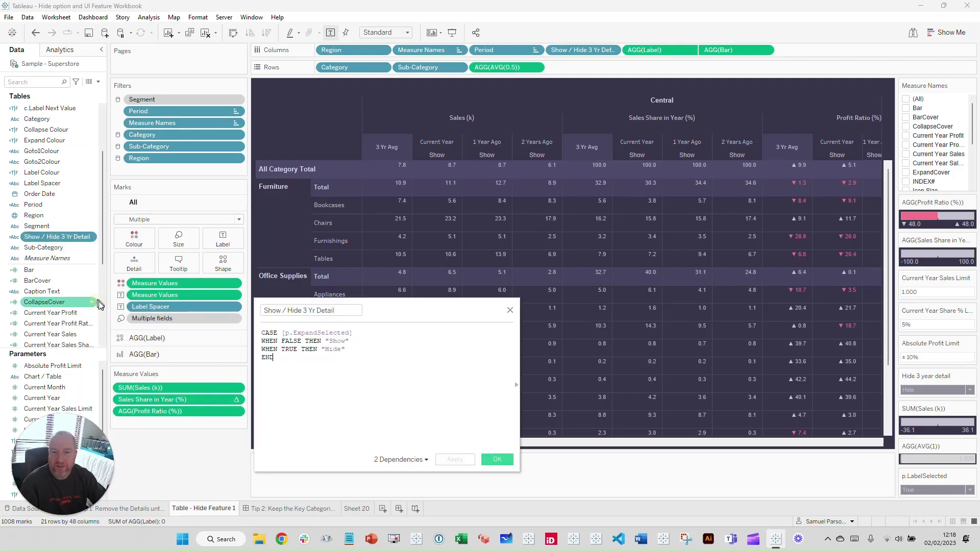
drag(379, 310, 452, 189)
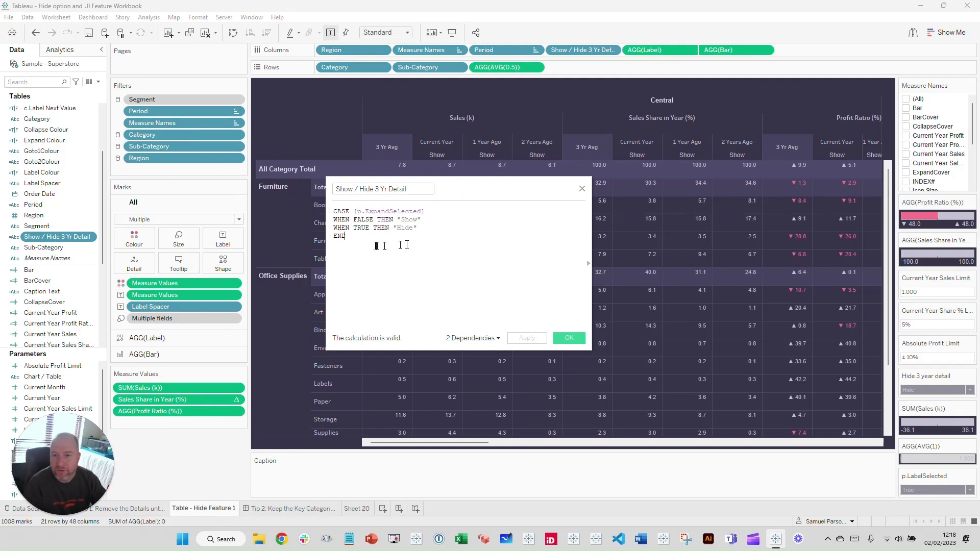
scroll(404, 245, up, 5)
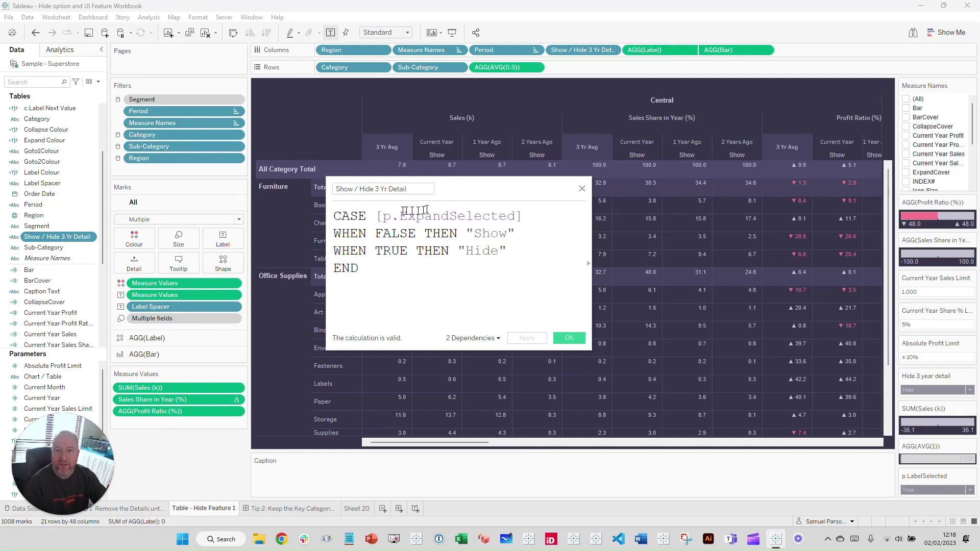
drag(383, 214, 394, 216)
click(538, 216)
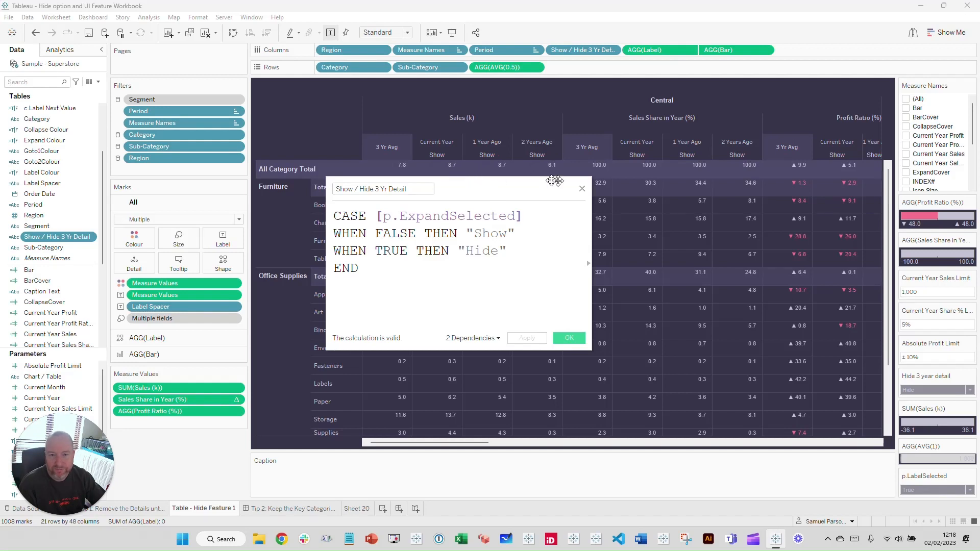
click(582, 189)
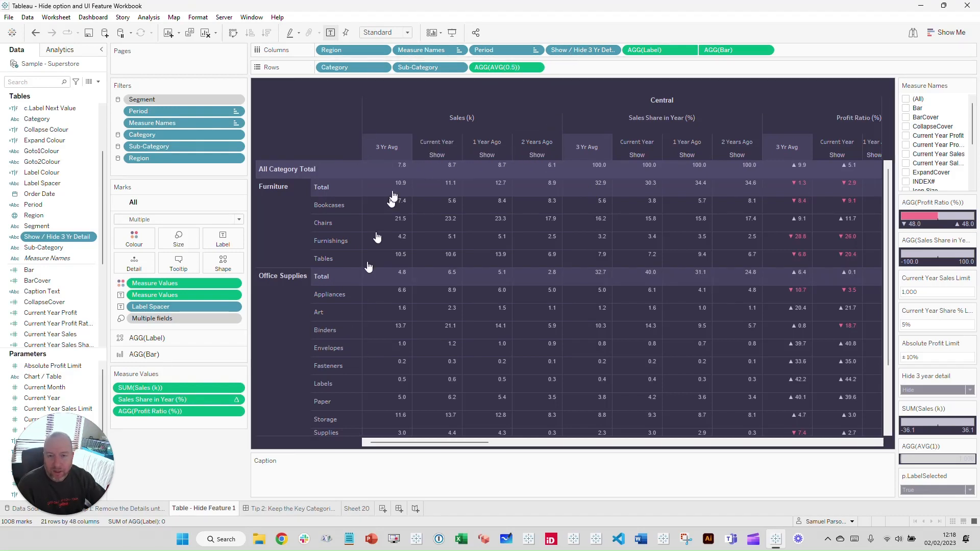
- Apply Show hidden data to the Show header under Current Year and clear the header selection
right_click(436, 155)
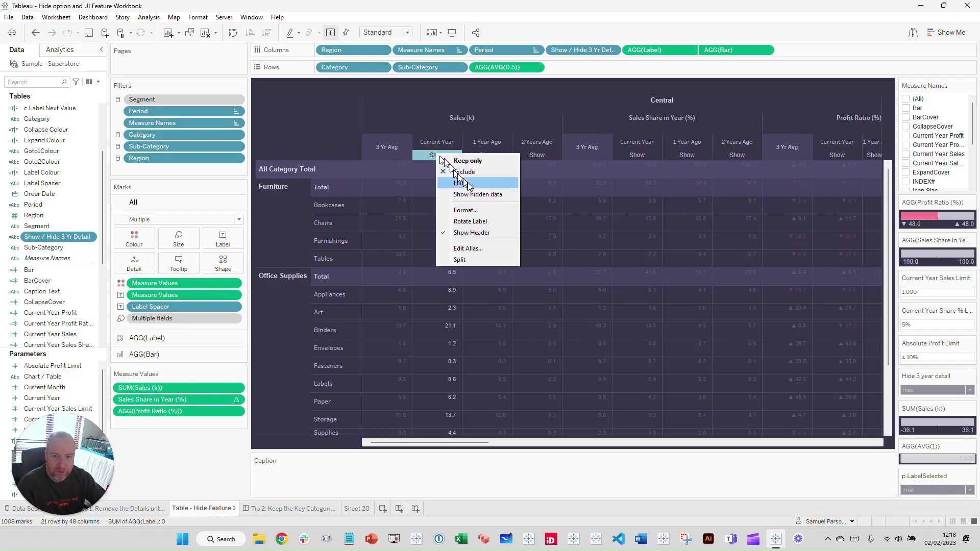
click(483, 194)
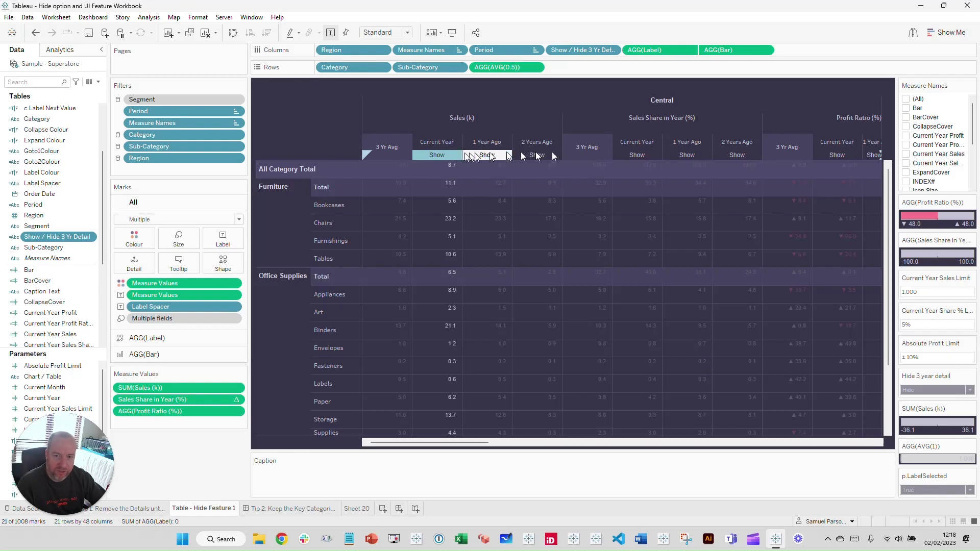
click(445, 155)
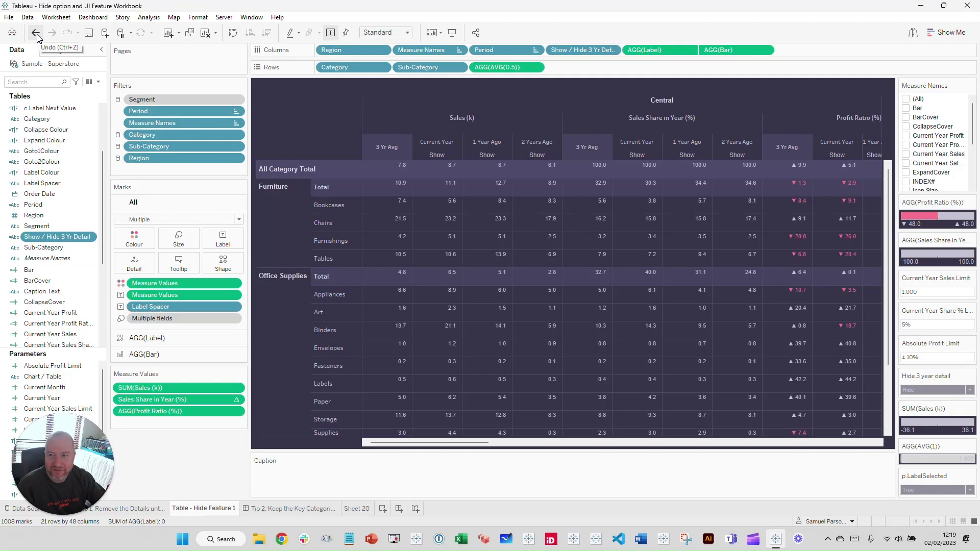
- Switch to the Tip 1 dashboard and collapse the year detail in the table
click(125, 509)
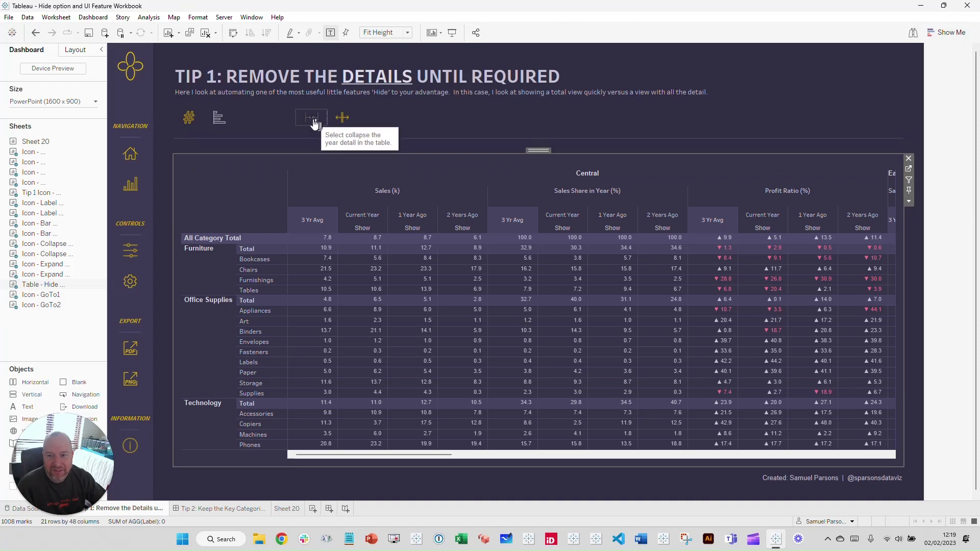
click(312, 119)
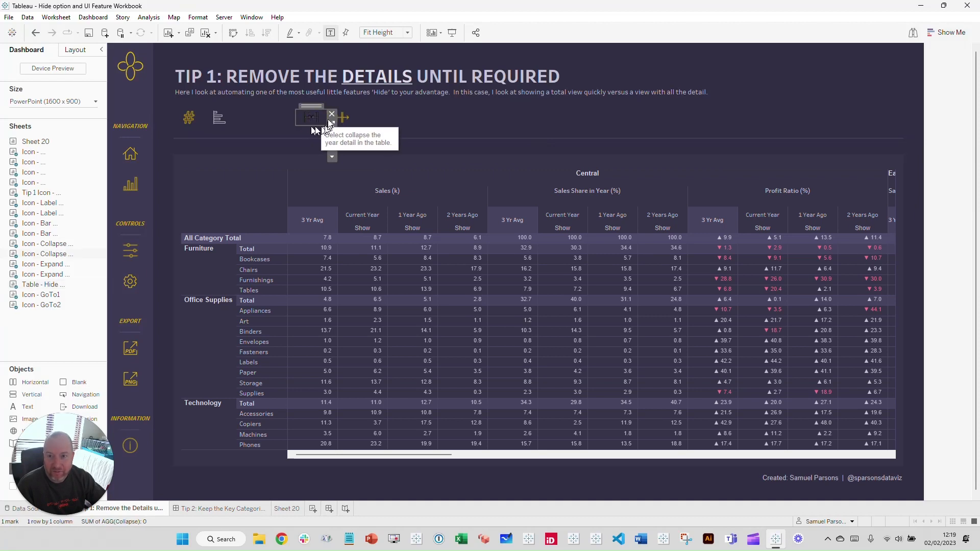
click(314, 125)
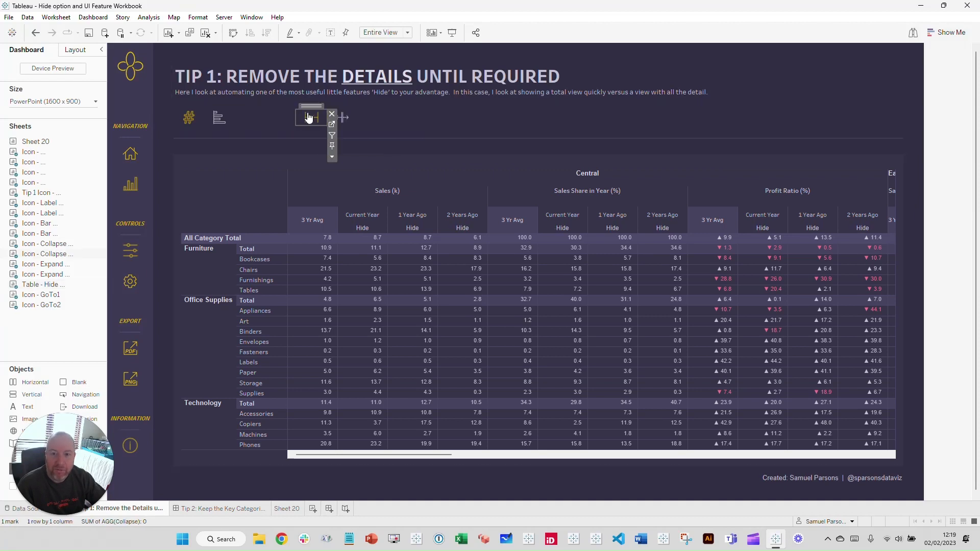
right_click(369, 228)
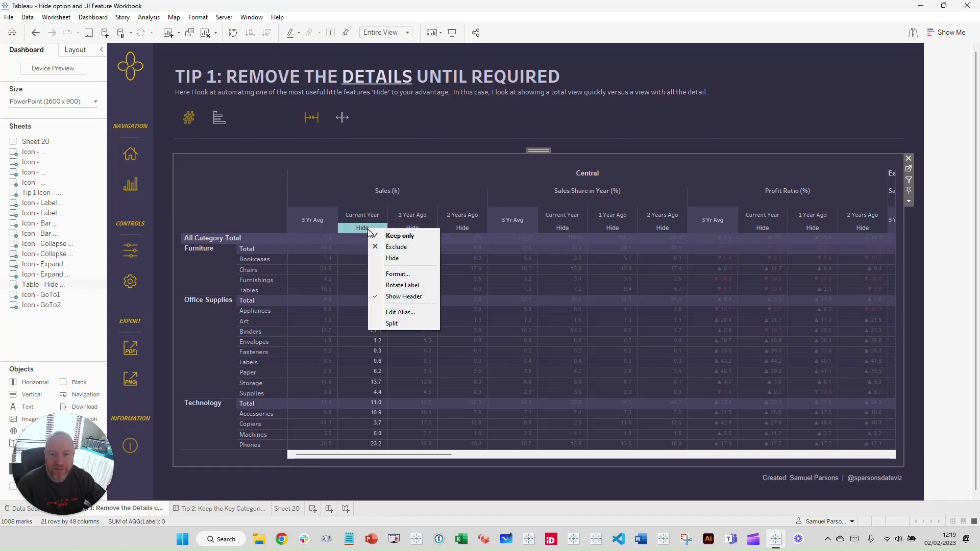
click(396, 260)
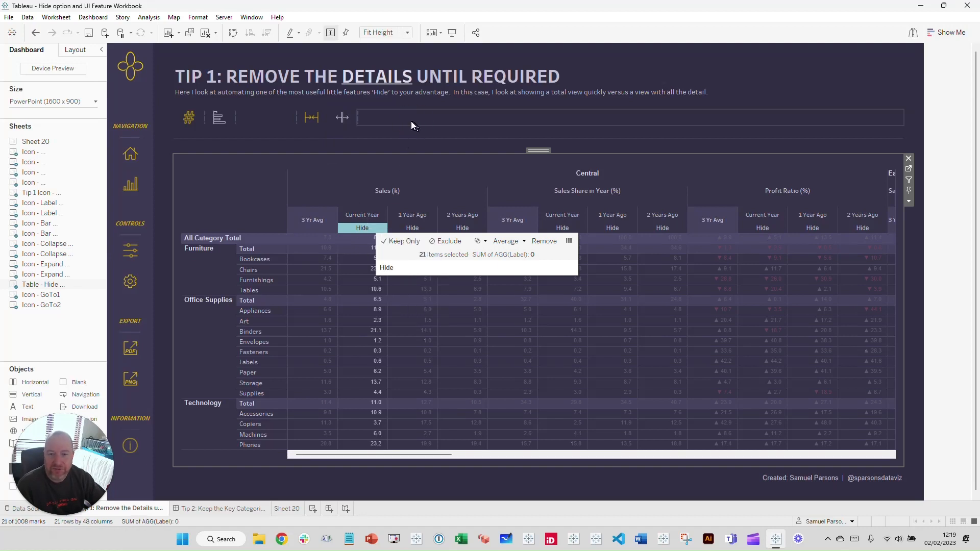
click(360, 226)
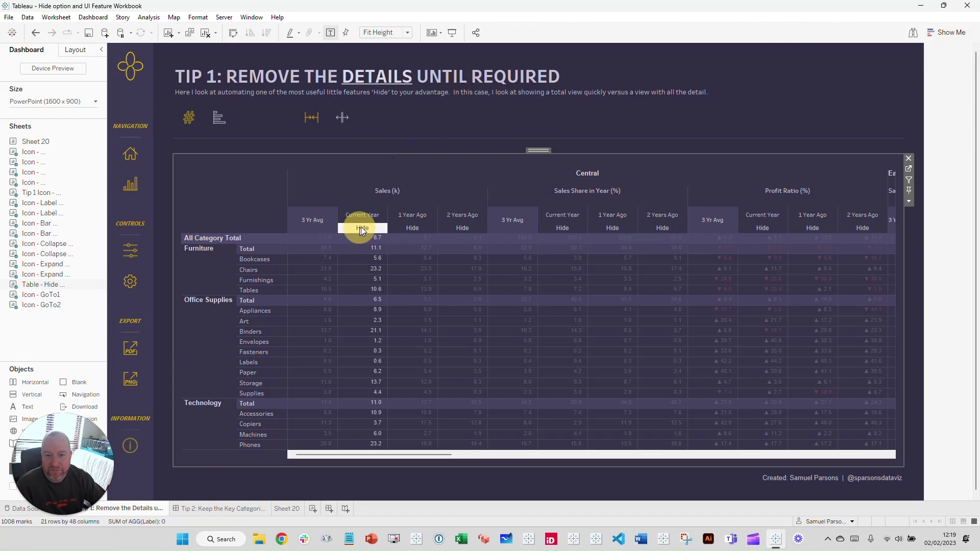
- Go to the dashboard table's worksheet and apply Hide to the Hide header under Current Year
click(908, 170)
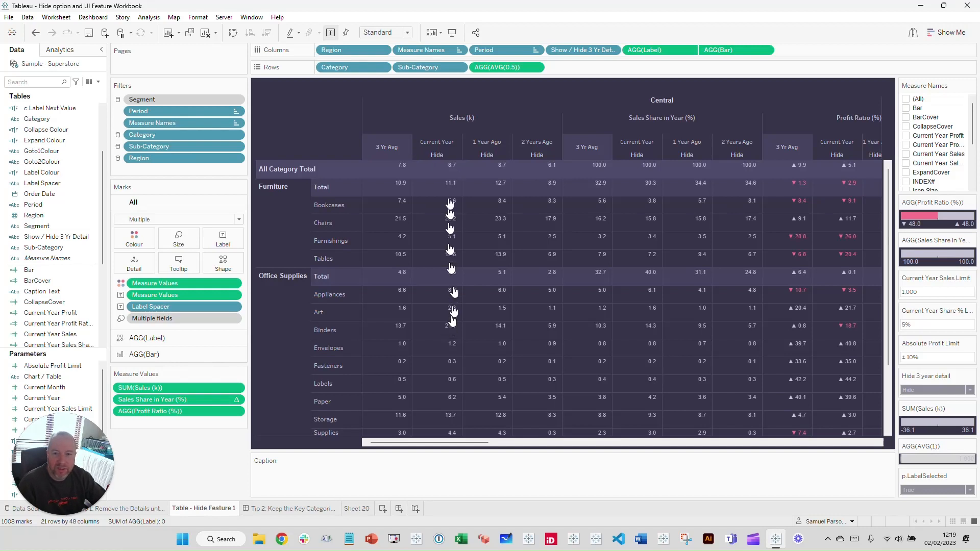
right_click(450, 161)
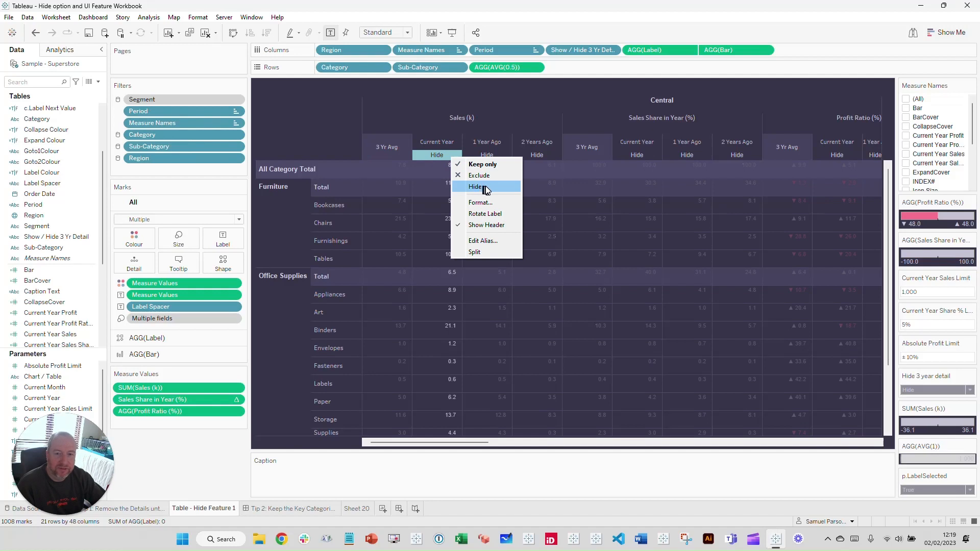
click(486, 187)
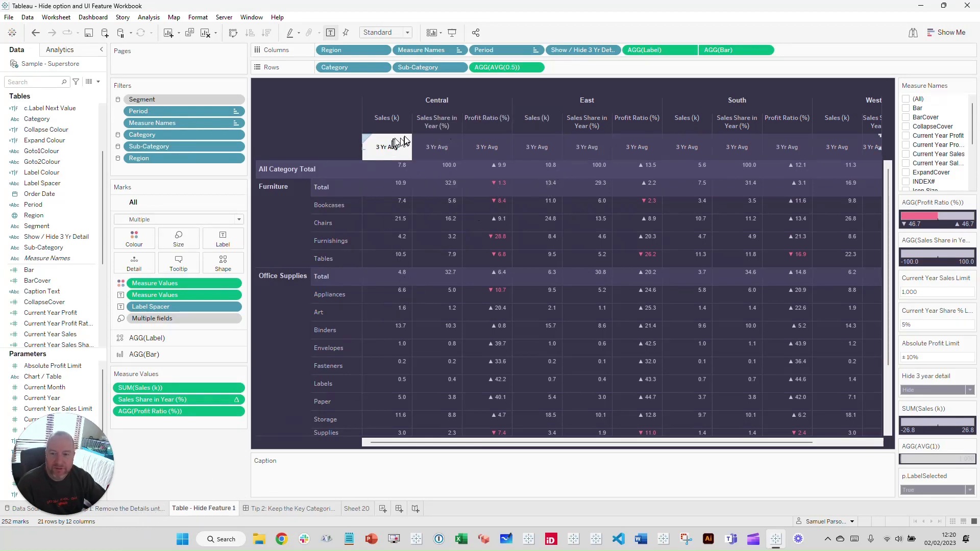
- Show the p.ExpandSelected parameter control on the Table - Hide Feature 1 worksheet
drag(63, 455, 58, 280)
scroll(56, 434, down, 2)
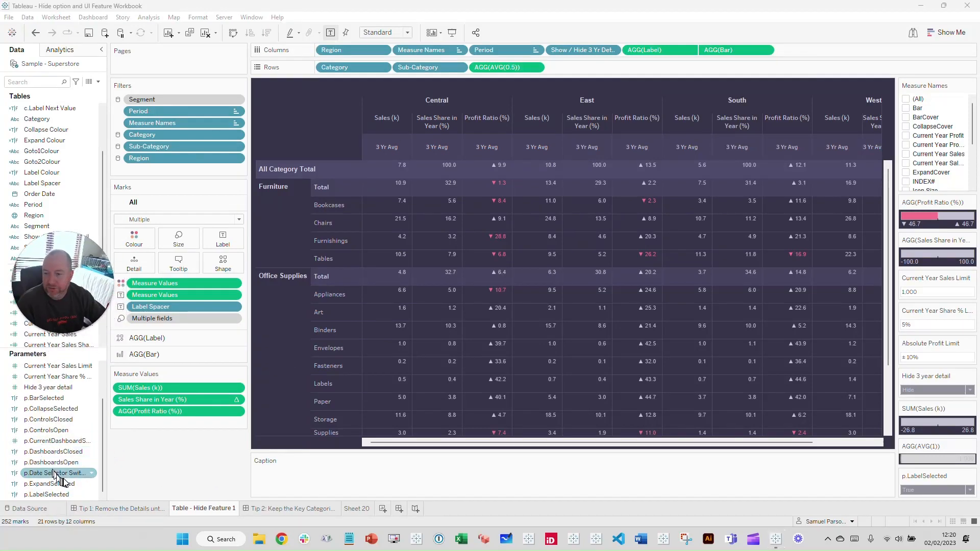
right_click(66, 484)
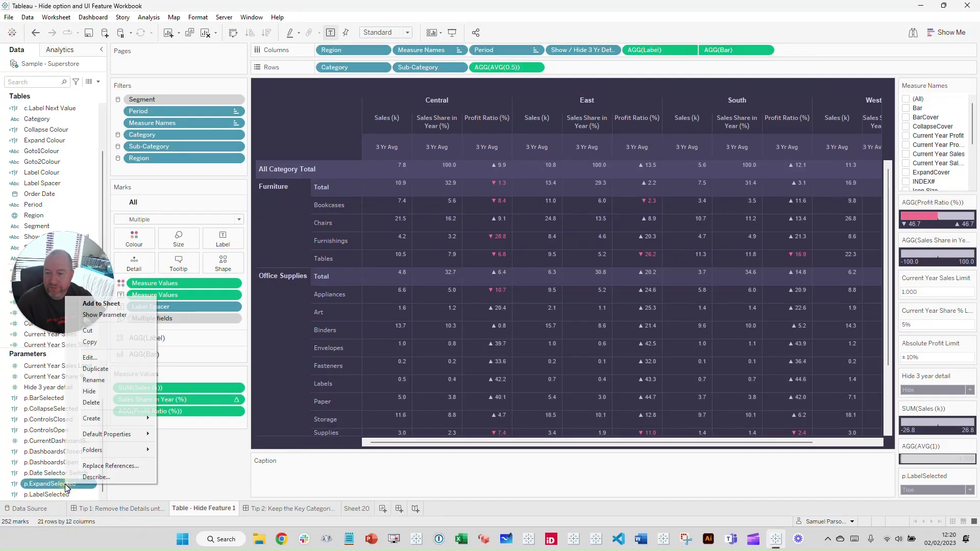
click(102, 315)
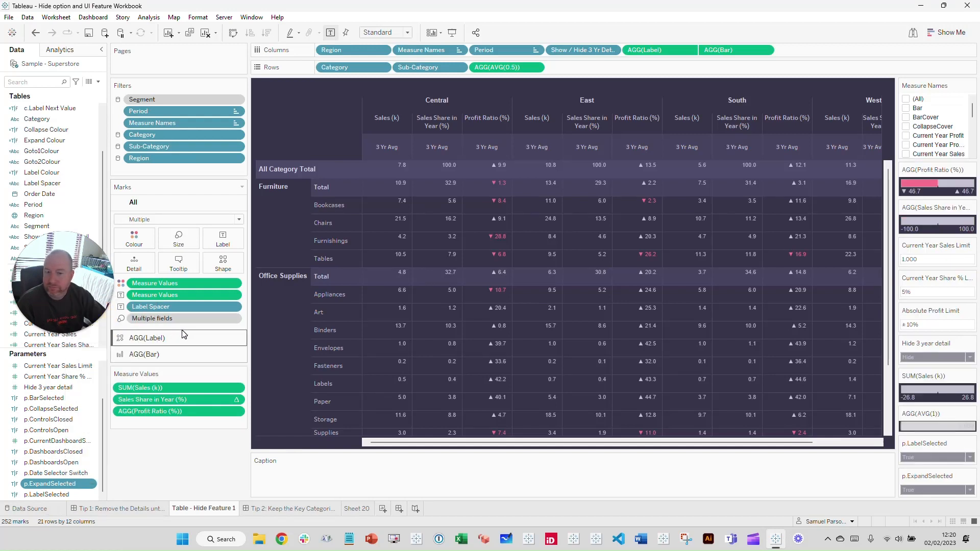
- Edit the p.ExpandSelected parameter and set its current value to False
right_click(56, 483)
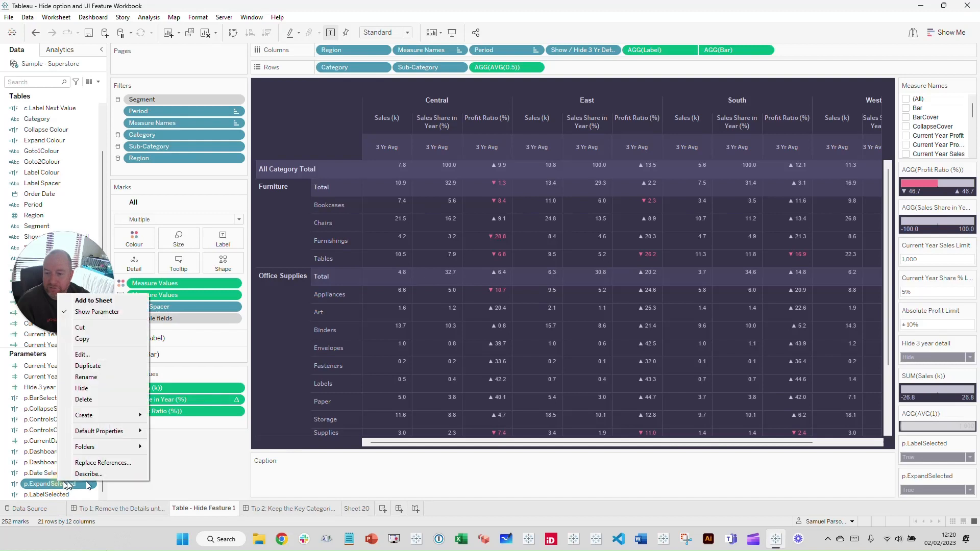
click(131, 339)
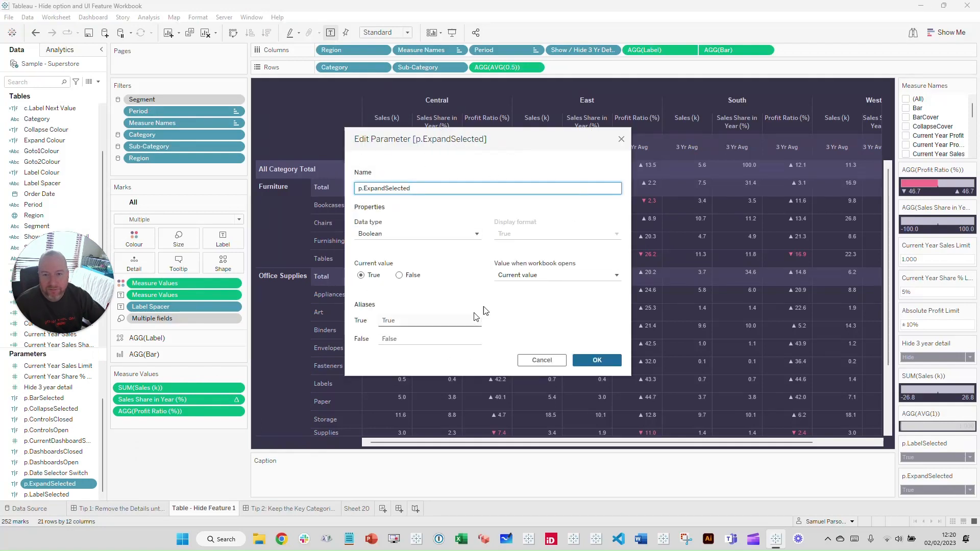
drag(488, 135, 569, 176)
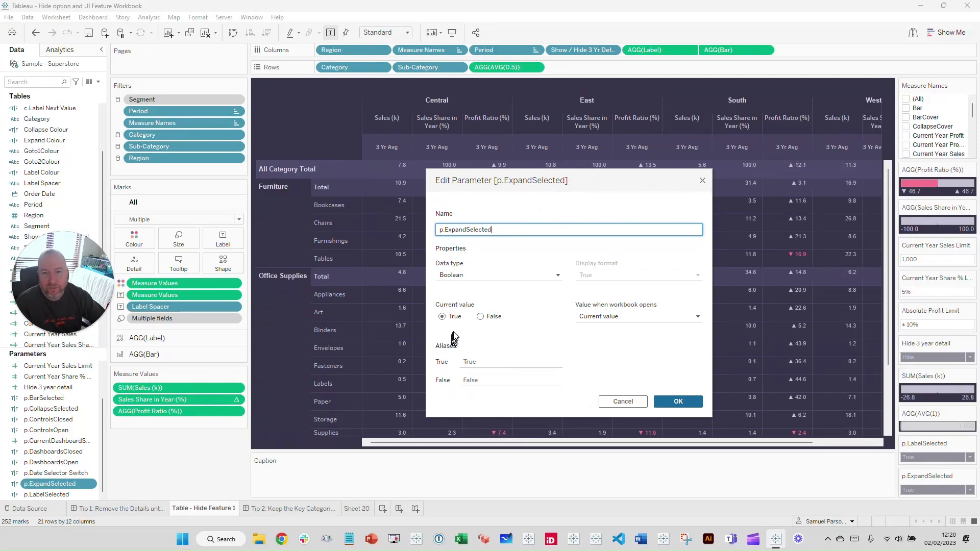
drag(483, 186, 468, 223)
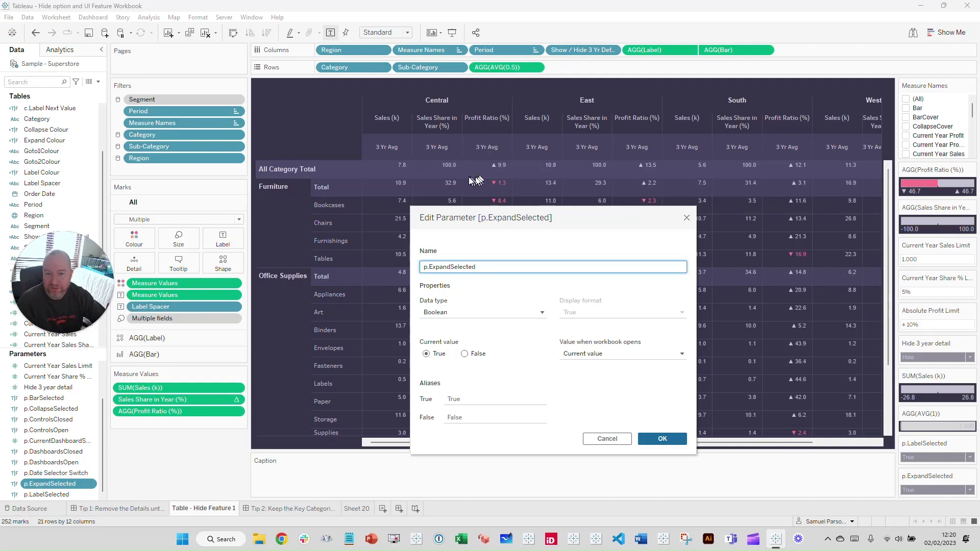
click(465, 354)
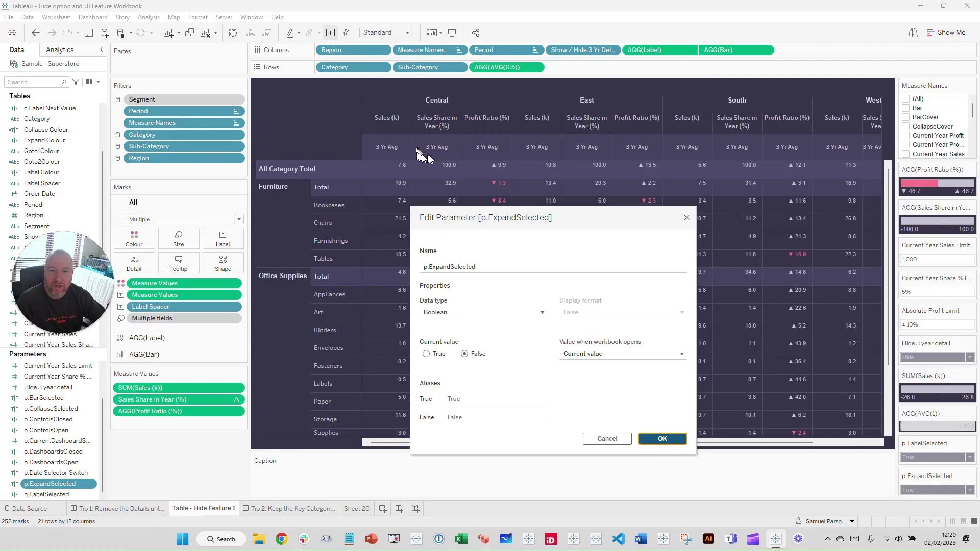
key(Return)
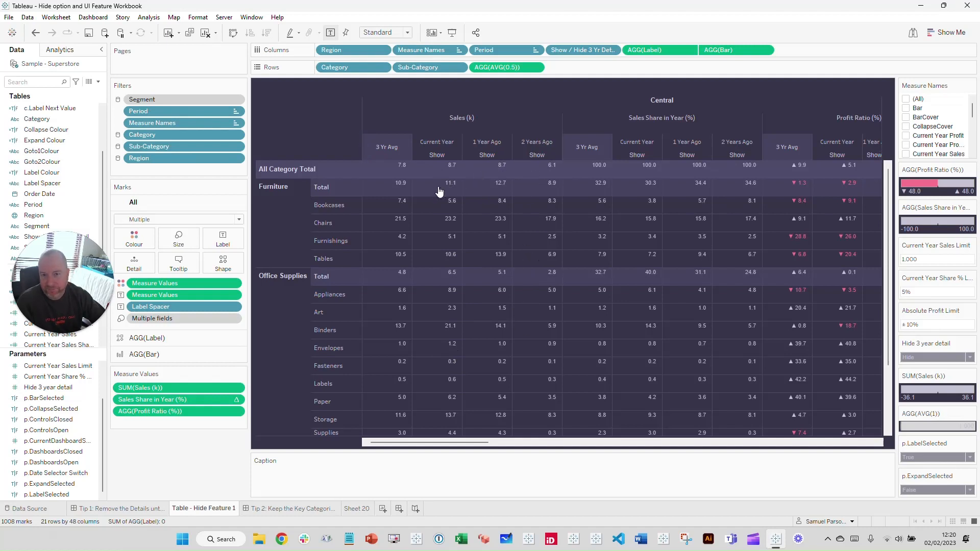
- Turn off Show Header for the Show / Hide 3 Yr Detail row and set p.ExpandSelected's current value to True
right_click(439, 156)
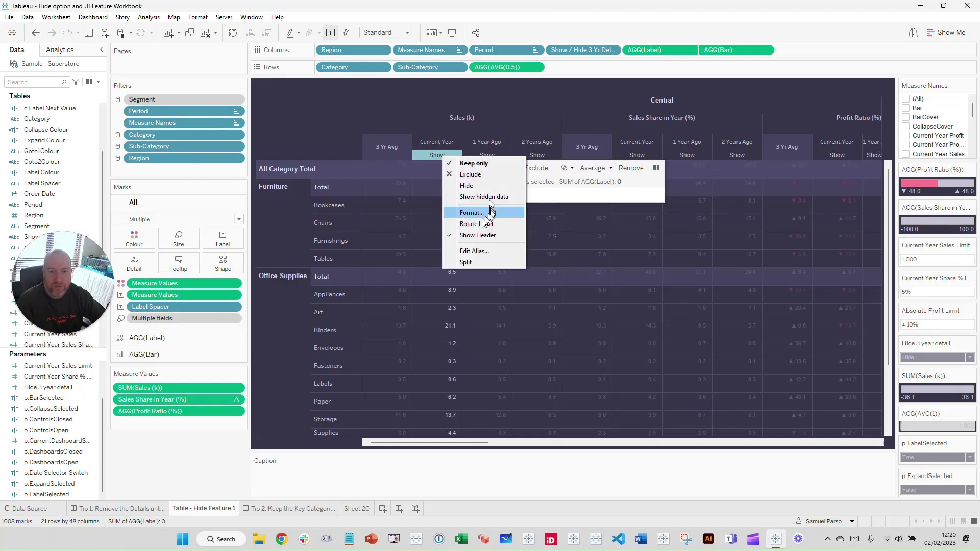
click(480, 237)
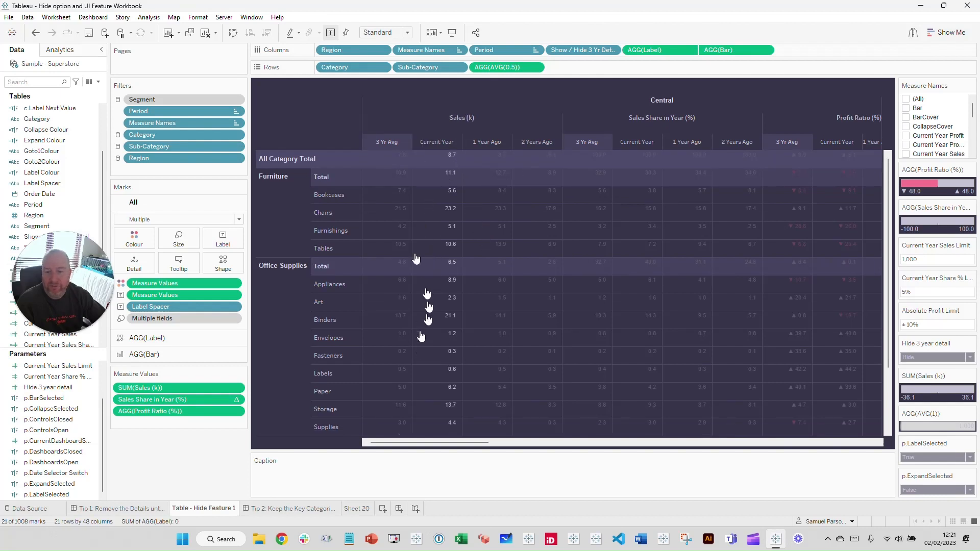
right_click(46, 484)
click(81, 358)
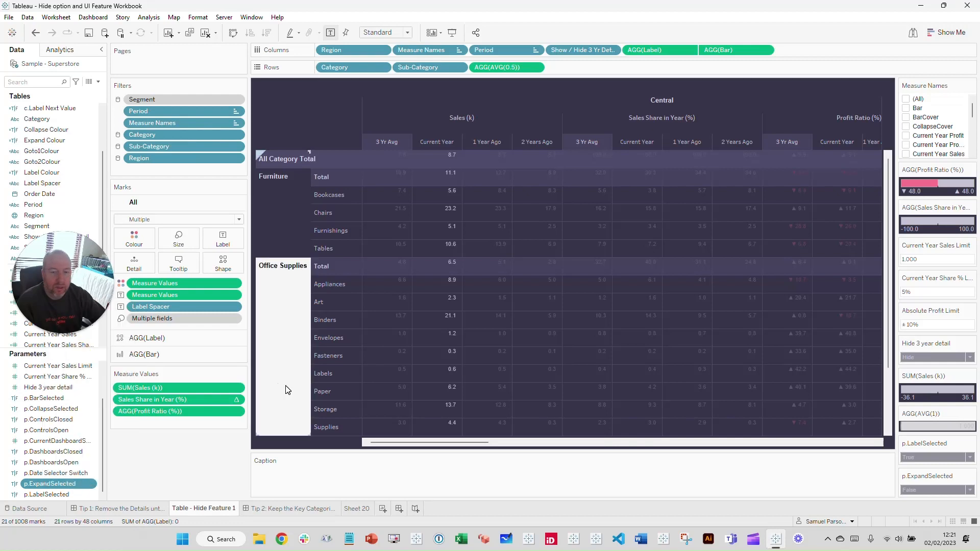
click(361, 276)
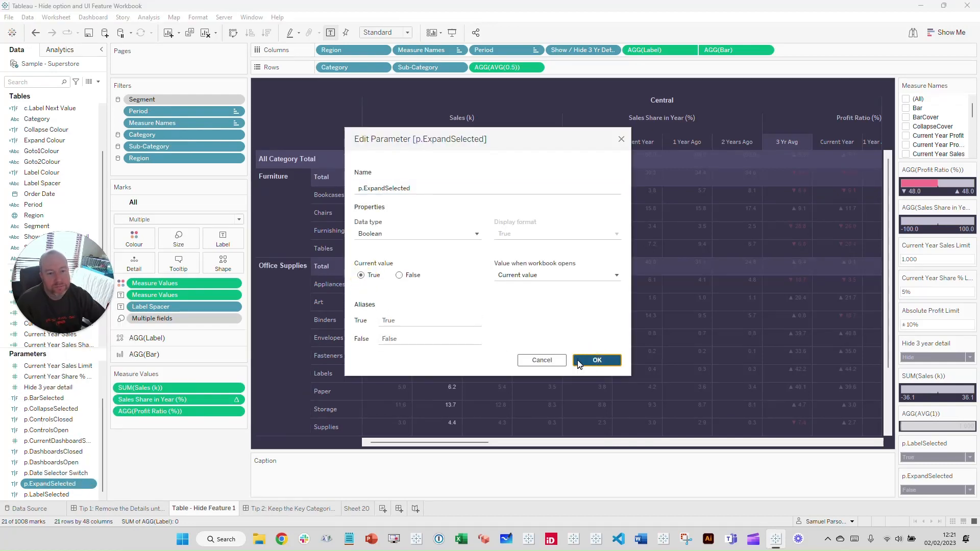
click(577, 360)
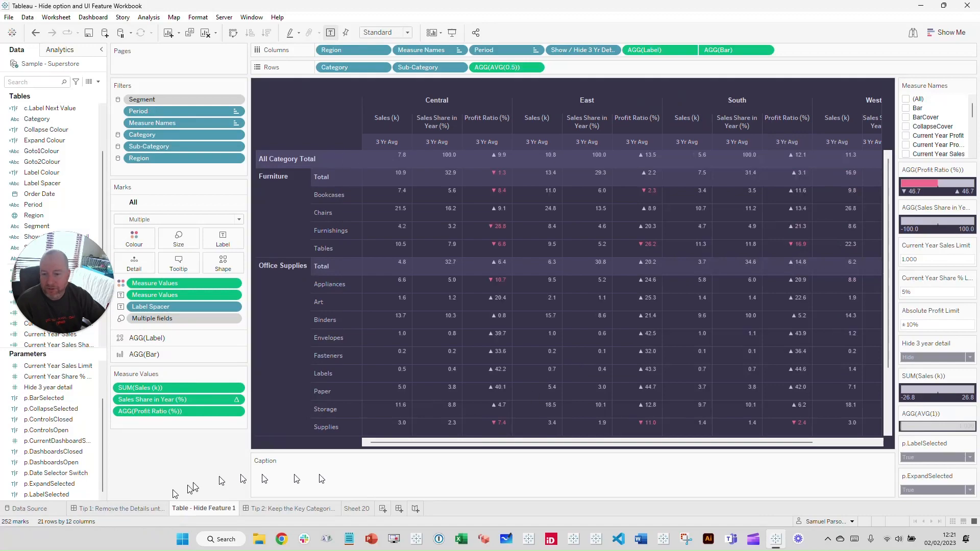
- Return to the Tip 1 dashboard and test expanding and collapsing the table's year detail
click(128, 509)
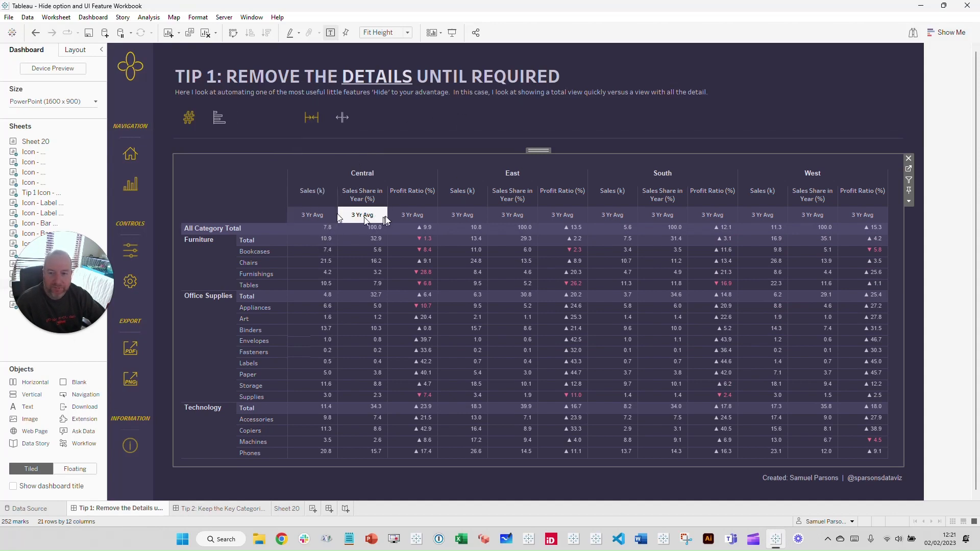
click(342, 121)
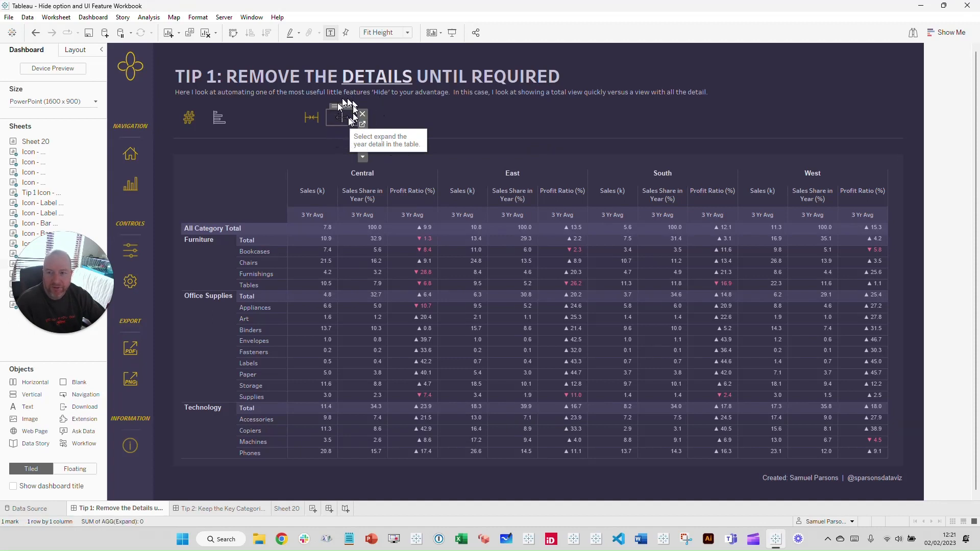
click(342, 122)
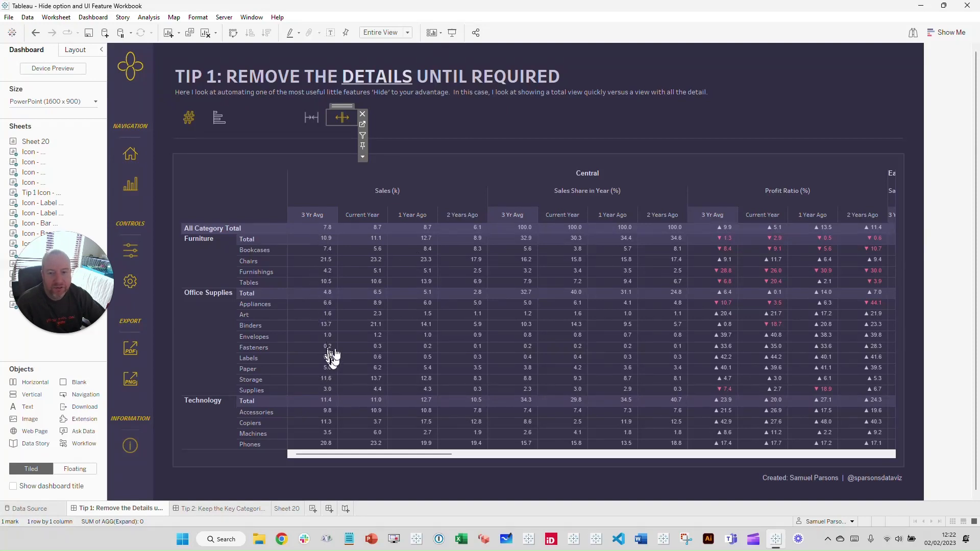
click(310, 118)
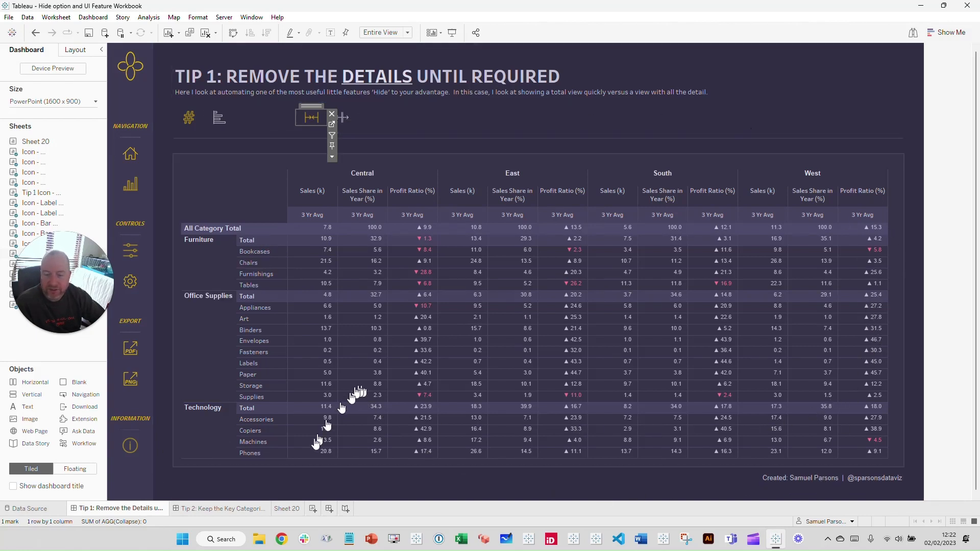
- Open the Tip 2 dashboard, examine the sales, share and profit limits in its Filters & Controls, and close that pane
click(237, 509)
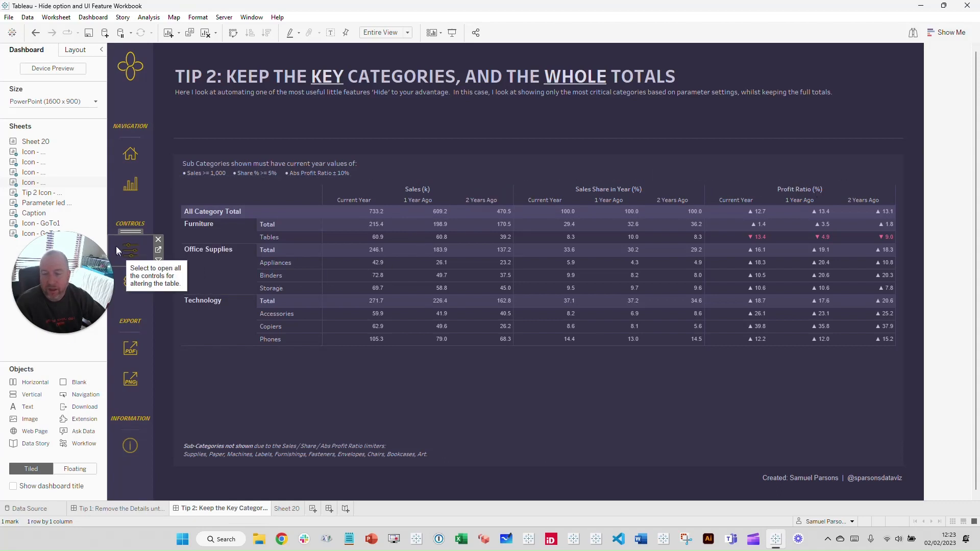
click(131, 254)
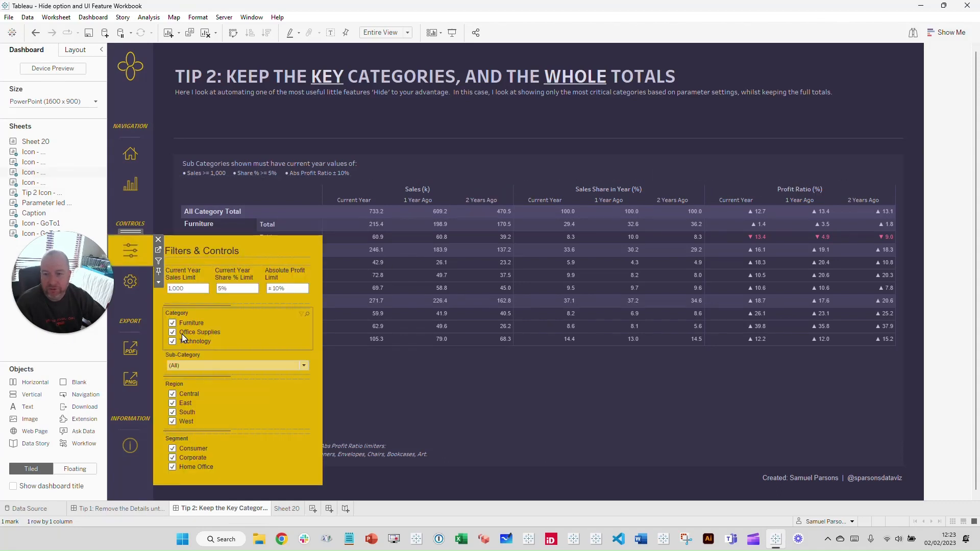
click(366, 377)
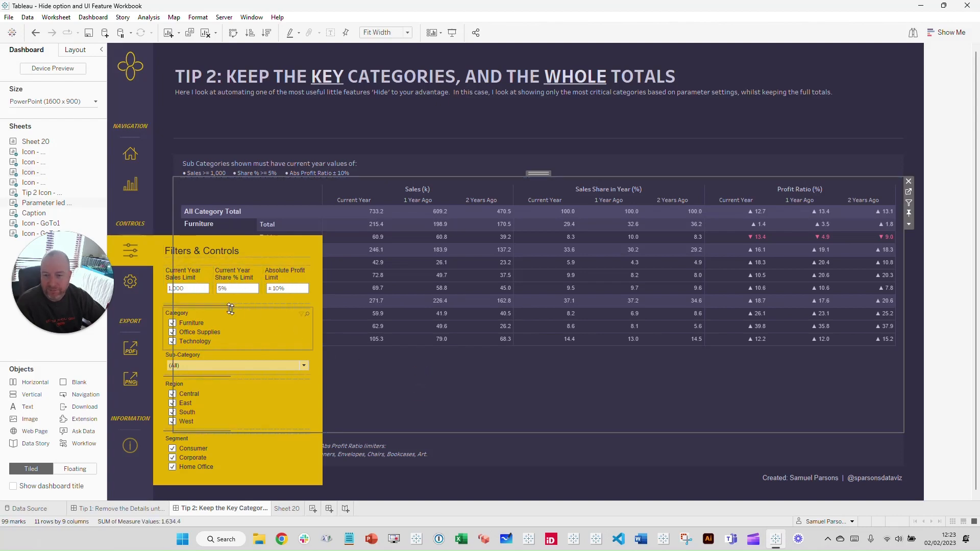
click(200, 290)
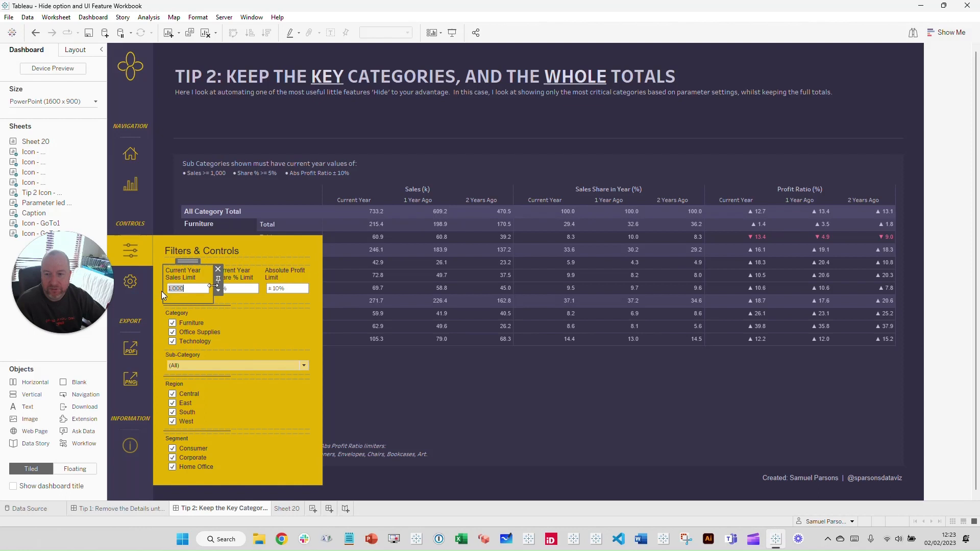
click(239, 289)
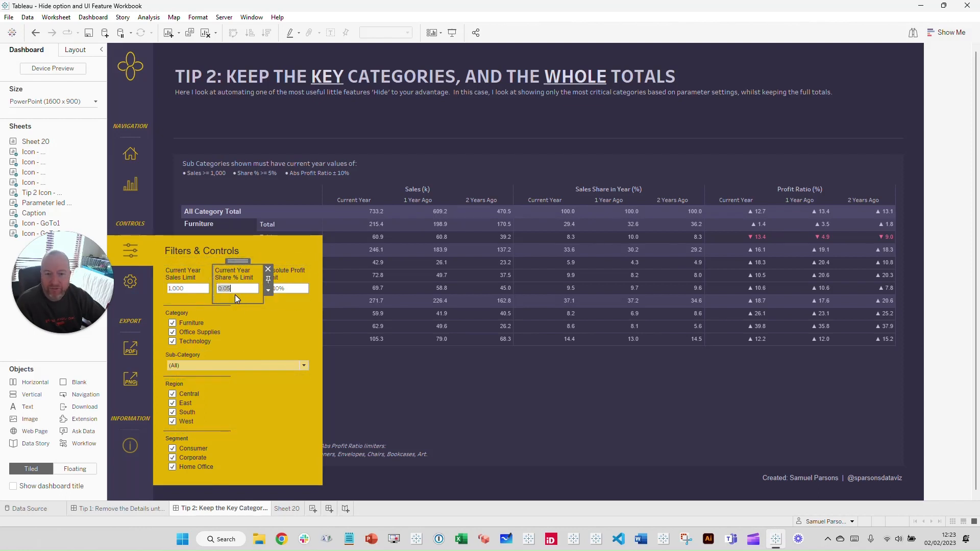
click(298, 289)
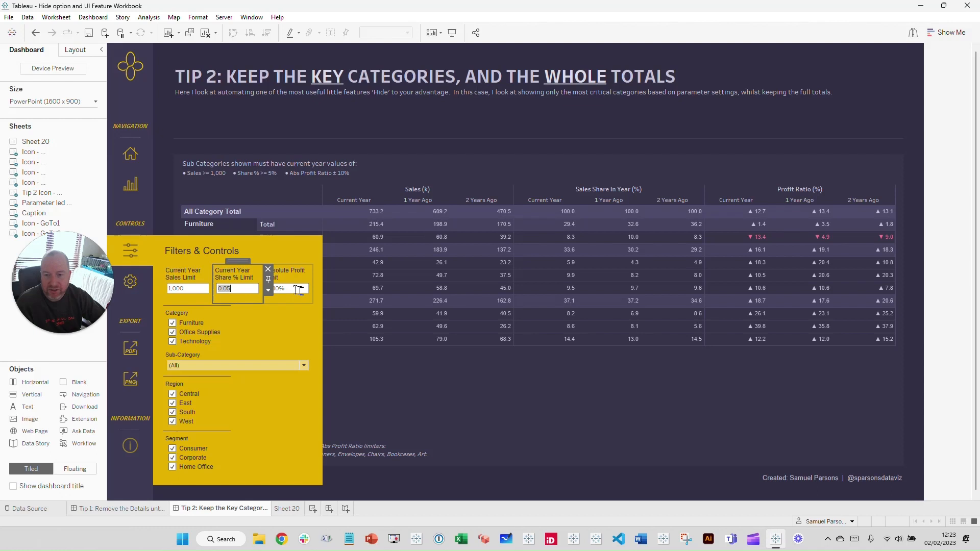
click(317, 313)
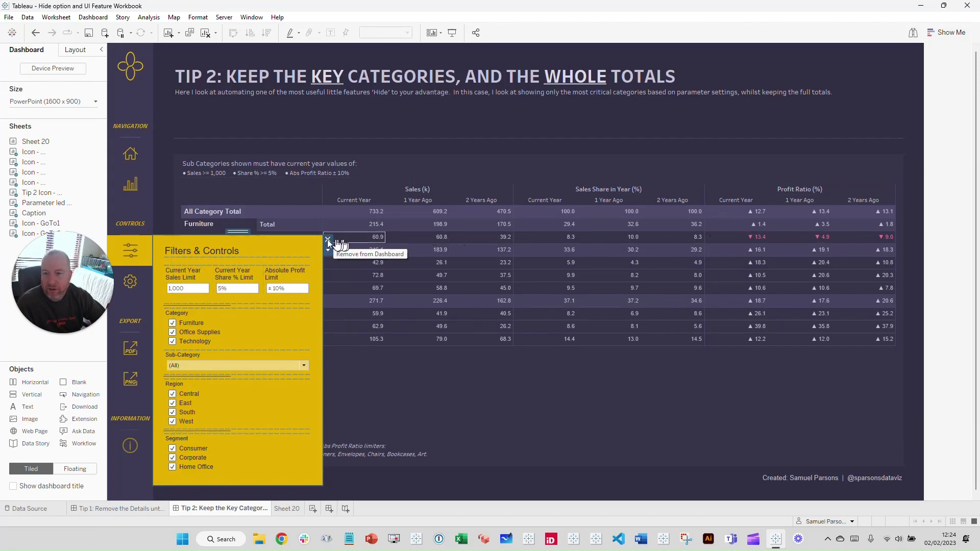
click(130, 255)
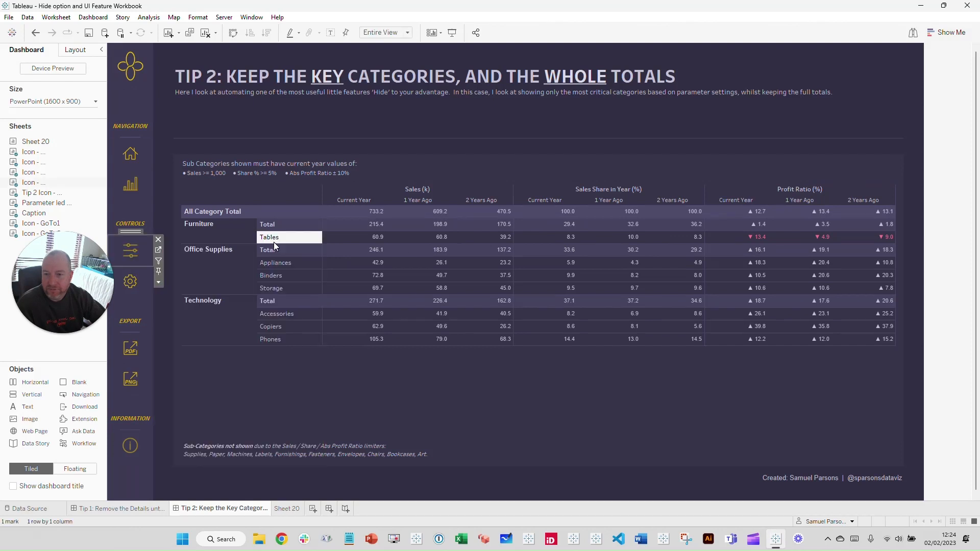
- Open the dashboard's Filters & Controls pane and set the Current Year Sales Limit to 70,000
click(130, 250)
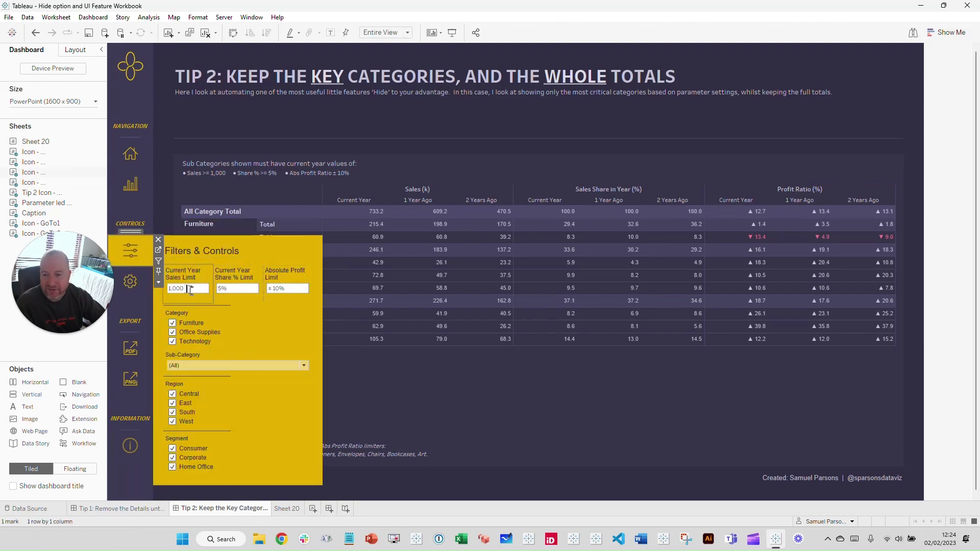
click(186, 289)
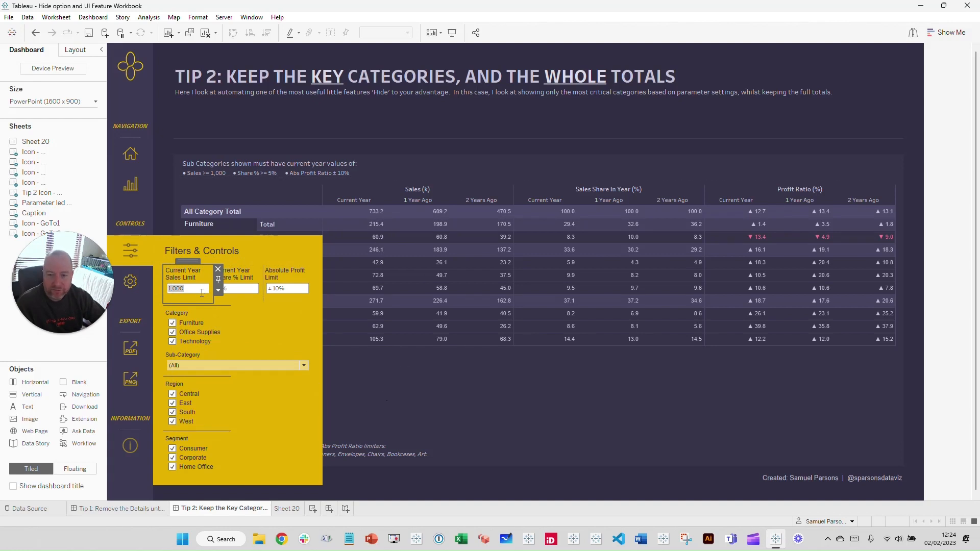
text(70)
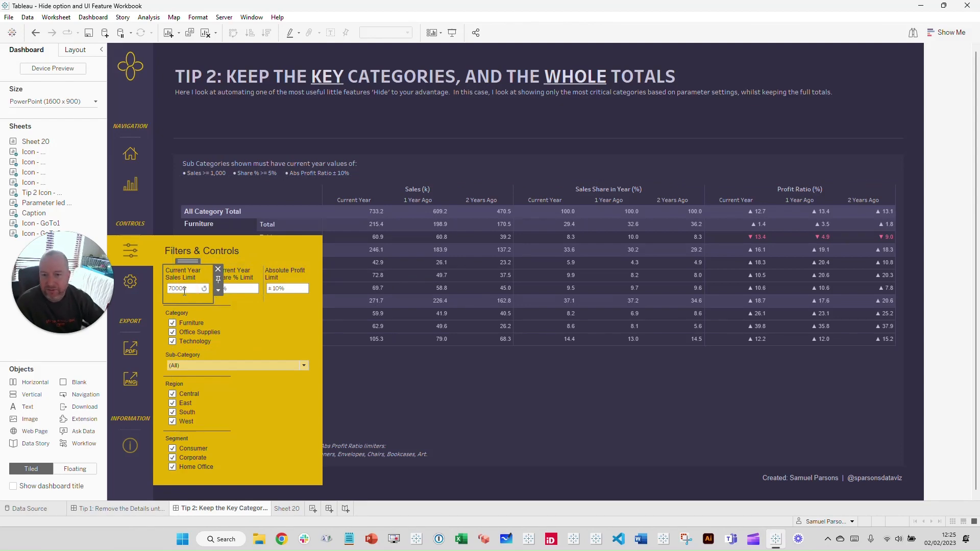
key(Return)
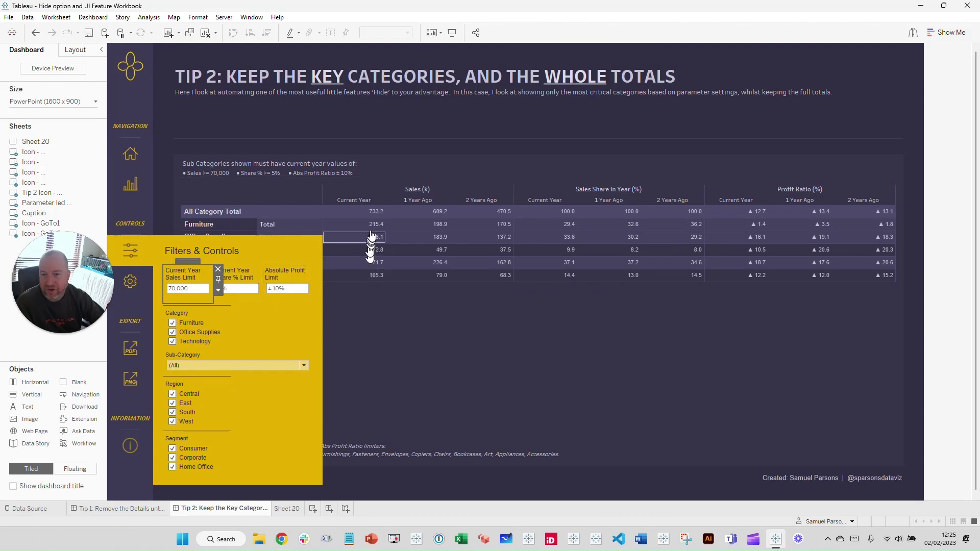
- Set the Current Year Sales Limit back to 1,000
double_click(200, 291)
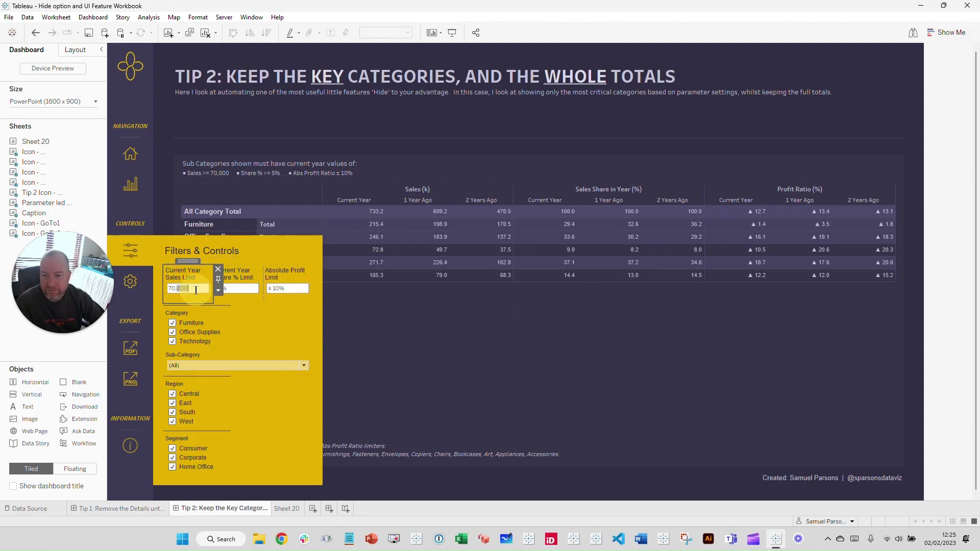
key(BackSpace)
key(BackSpace)
key(BackSpace)
text(1000)
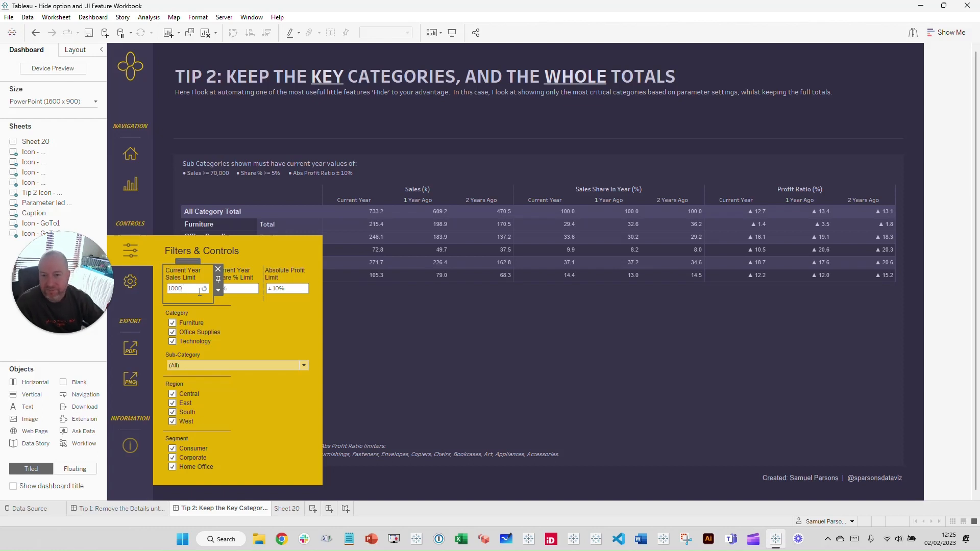
key(Return)
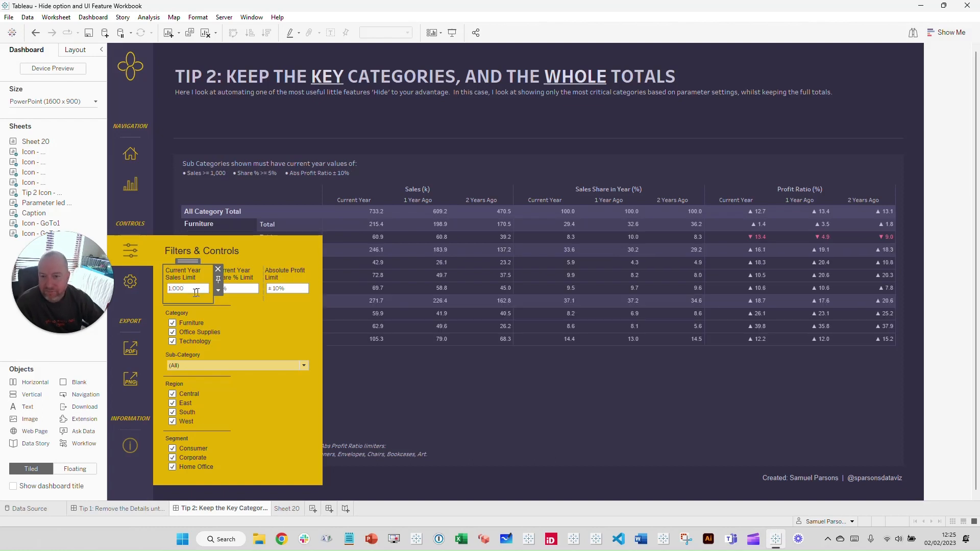
- Raise the Current Year Share % Limit to 0.09
click(247, 289)
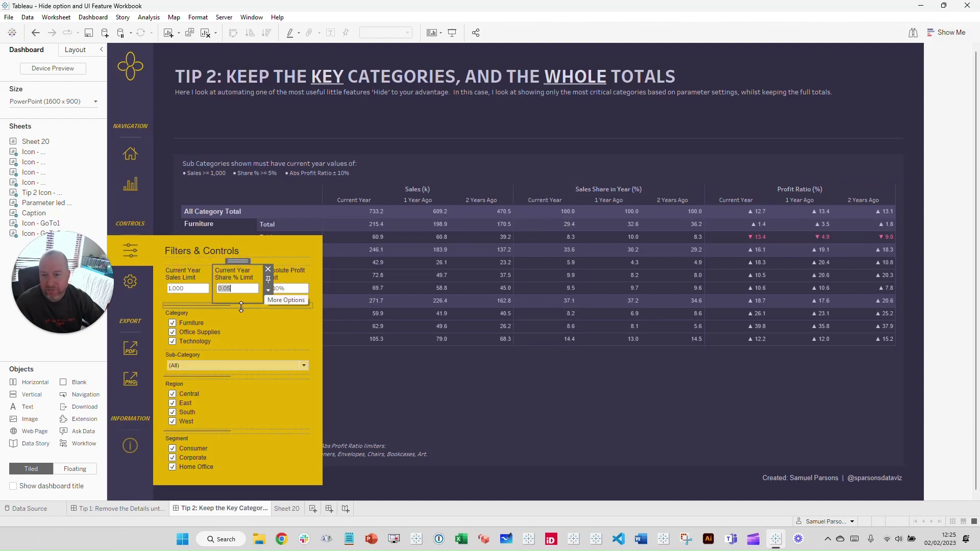
click(238, 289)
double_click(241, 288)
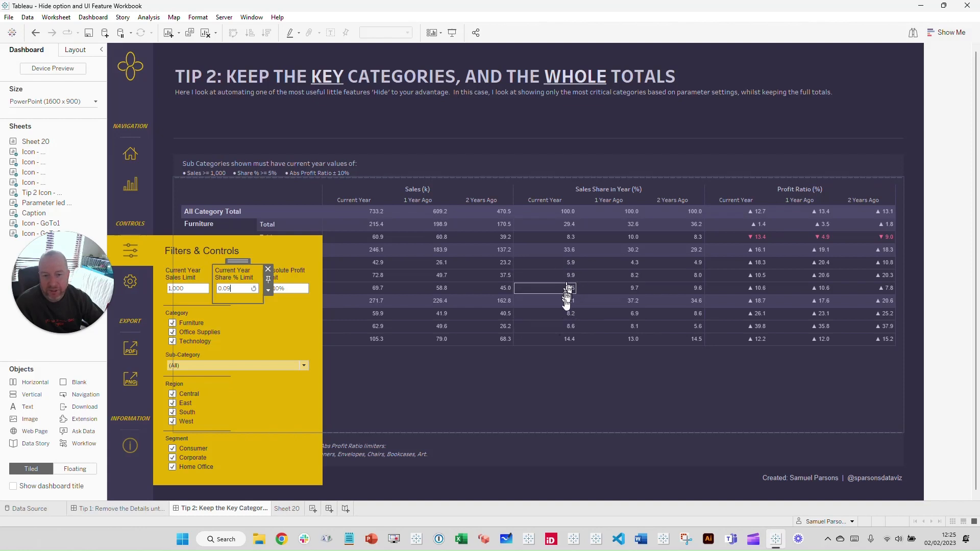
click(240, 289)
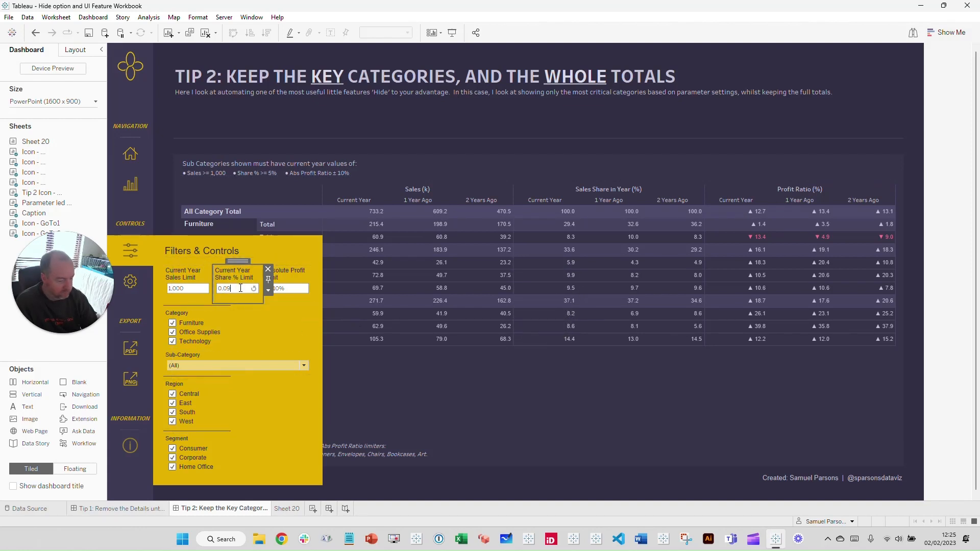
key(Return)
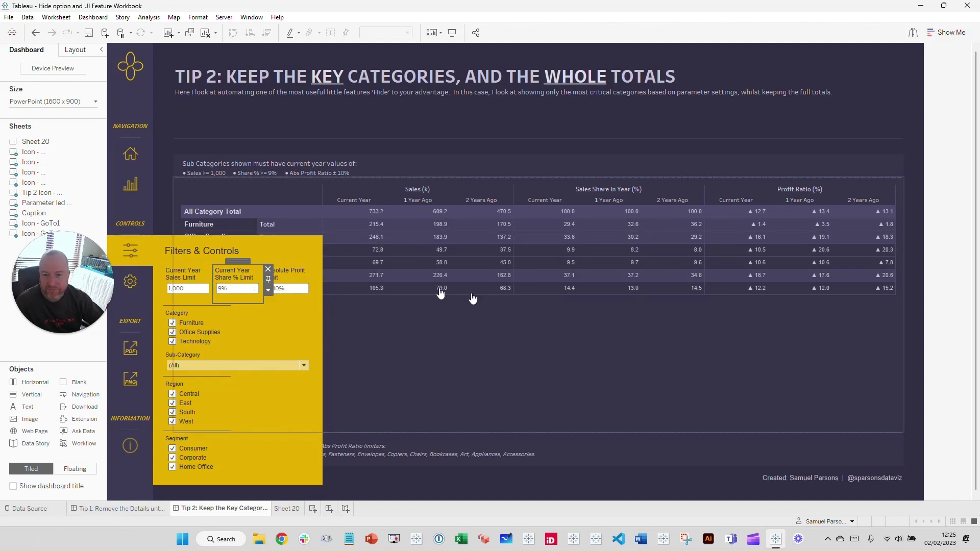
- Return the Current Year Share % Limit to 0.05
click(228, 289)
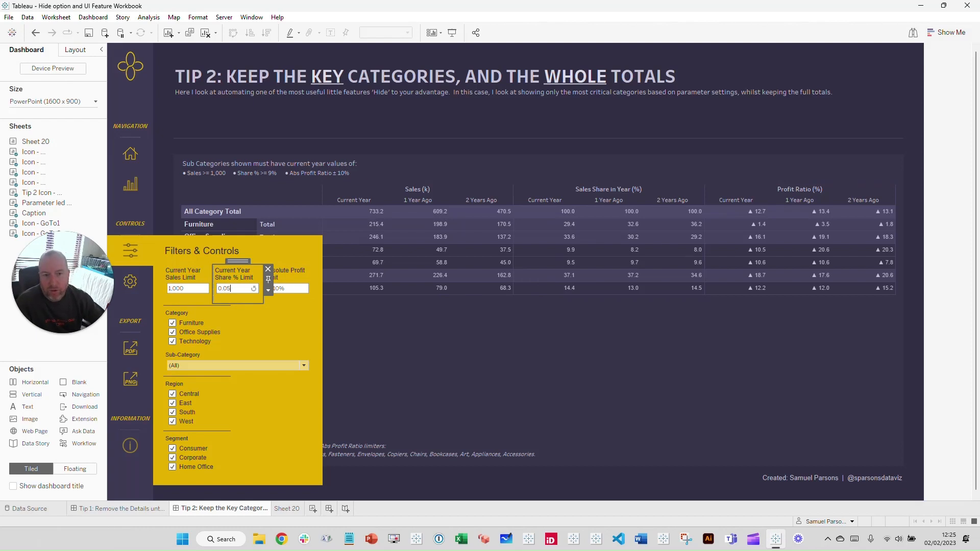
text(5)
key(Return)
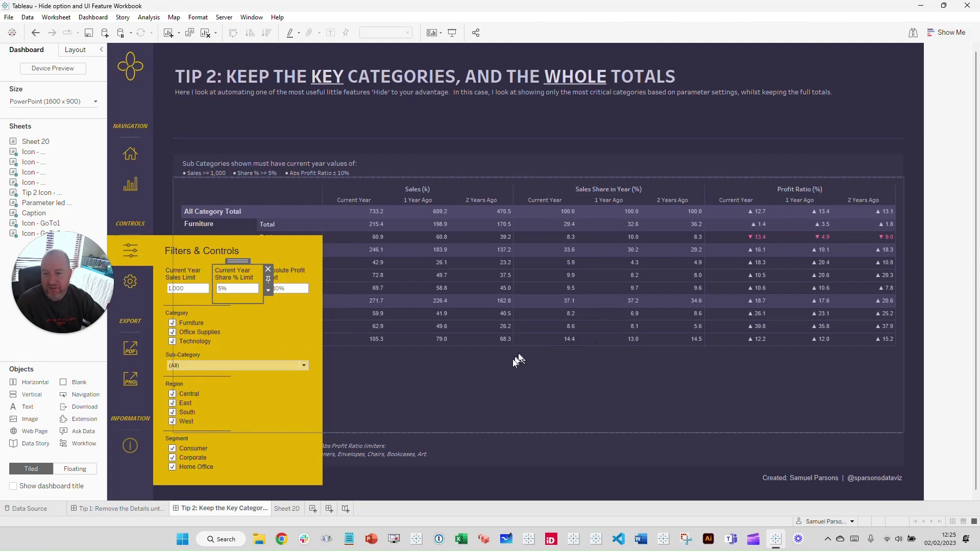
- Raise the Absolute Profit Limit to 0.15
click(287, 289)
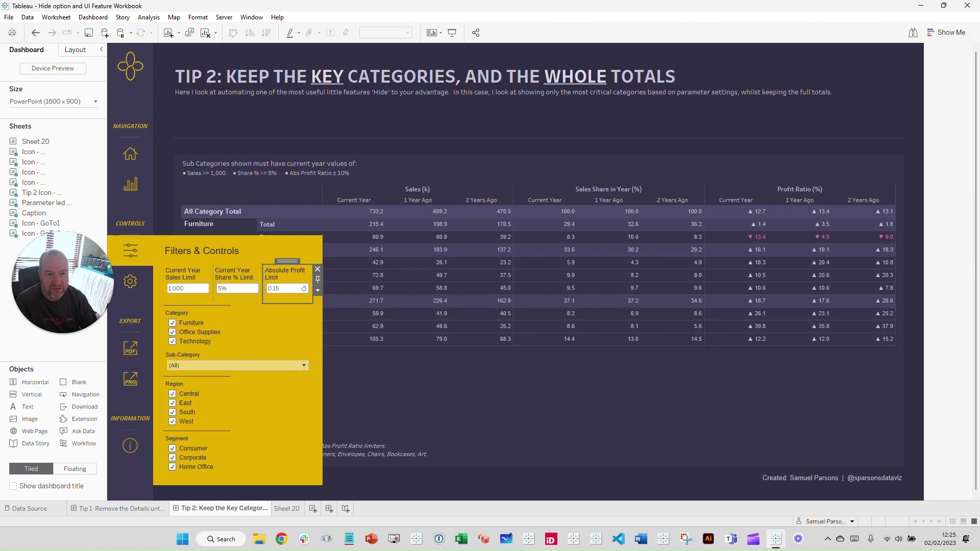
text(5)
key(Return)
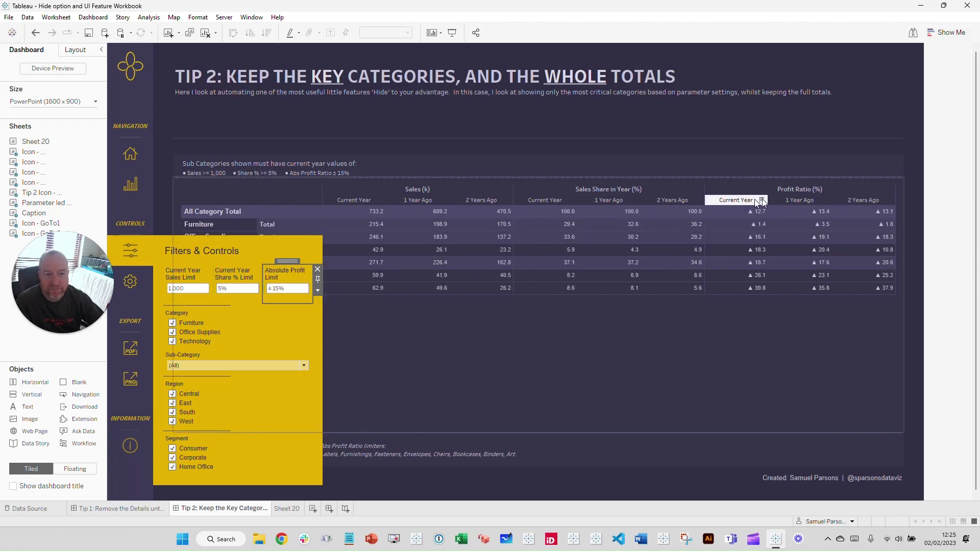
- Lower both the Absolute Profit Limit and the Current Year Share % Limit to 0.02
double_click(290, 290)
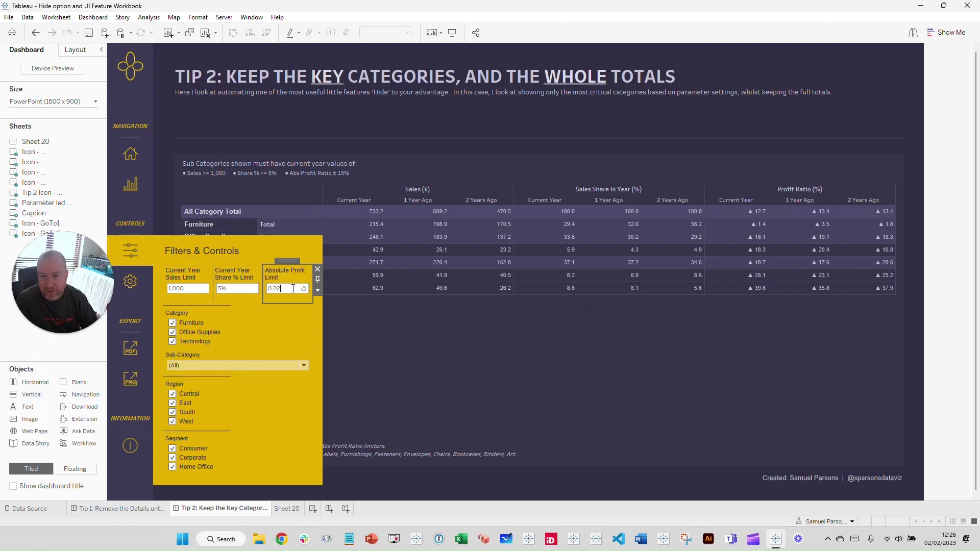
key(Return)
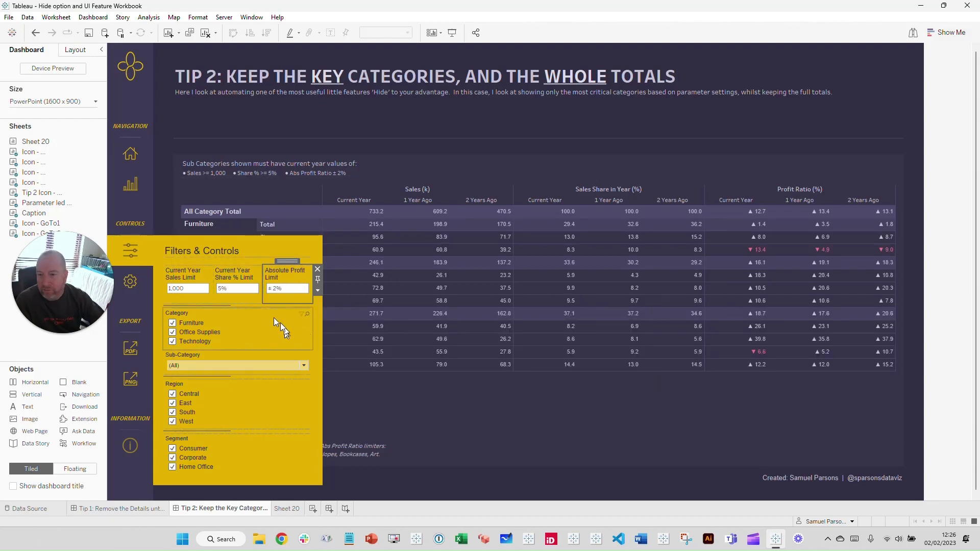
double_click(231, 289)
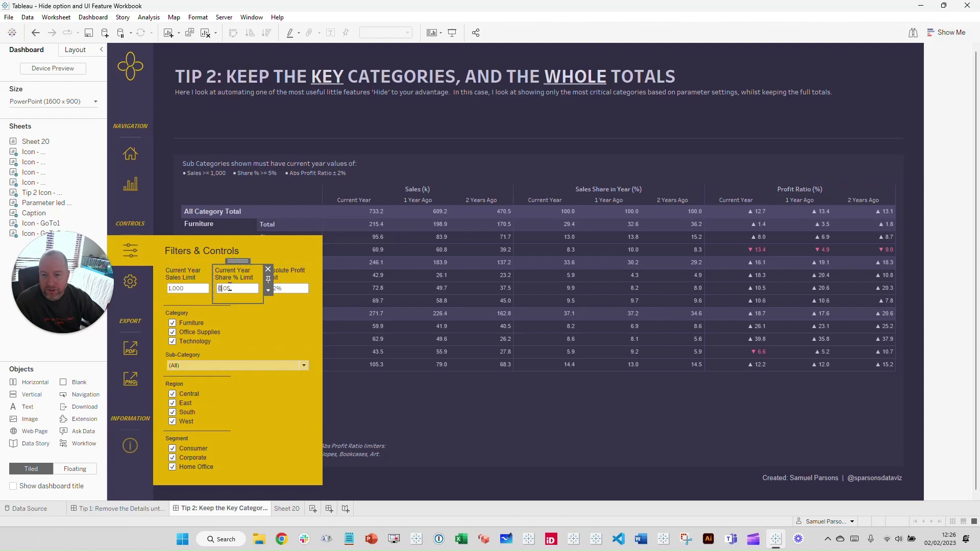
key(BackSpace)
text(2)
key(Return)
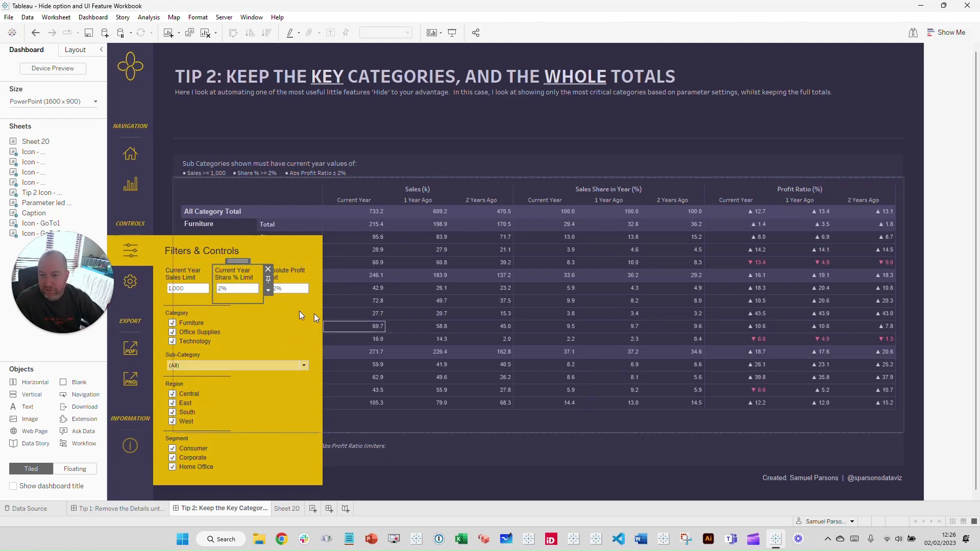
- Set the Current Year Sales Limit and the Current Year Share % Limit to 0
double_click(186, 289)
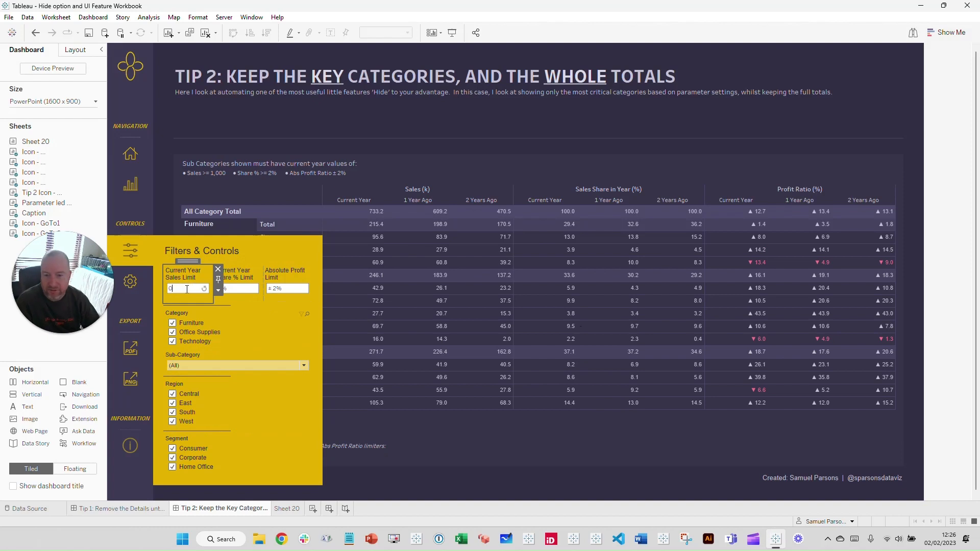
key(Return)
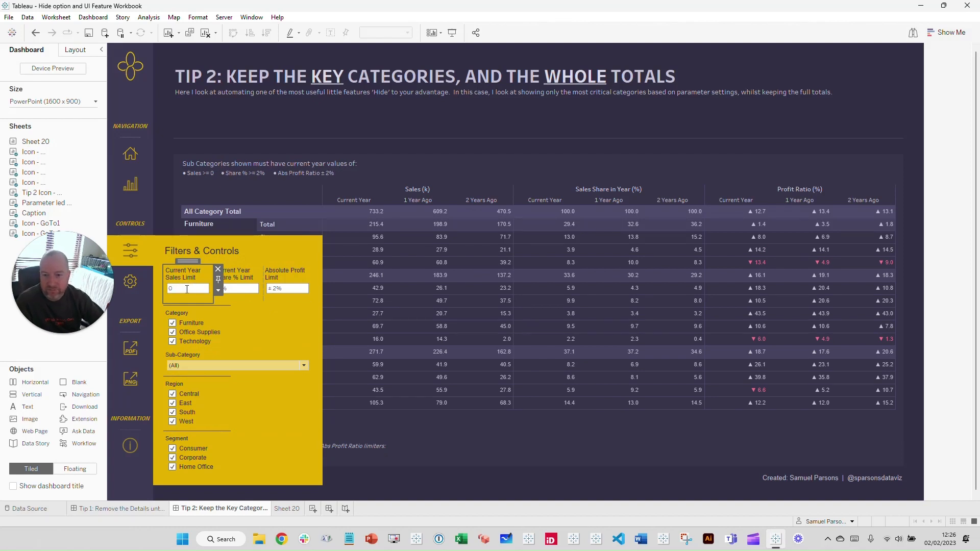
double_click(197, 288)
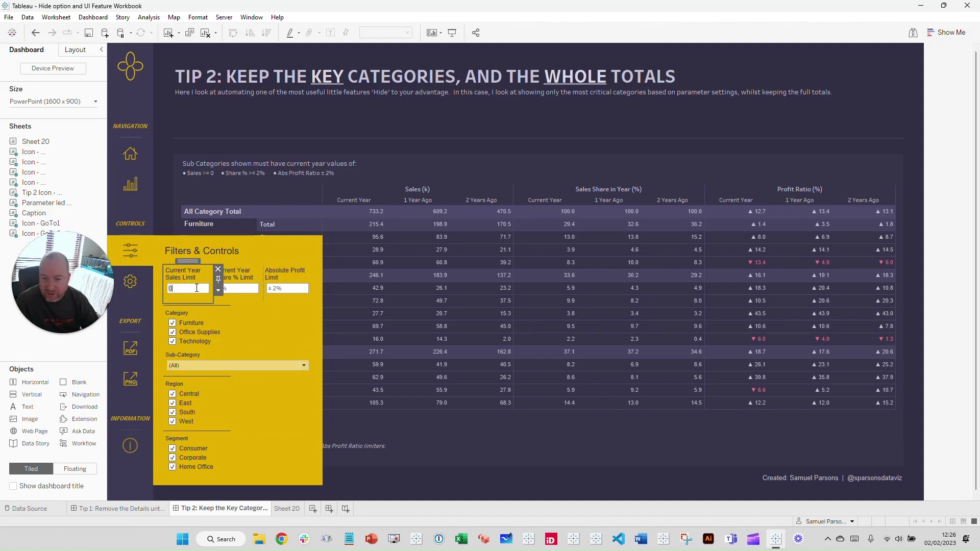
double_click(240, 289)
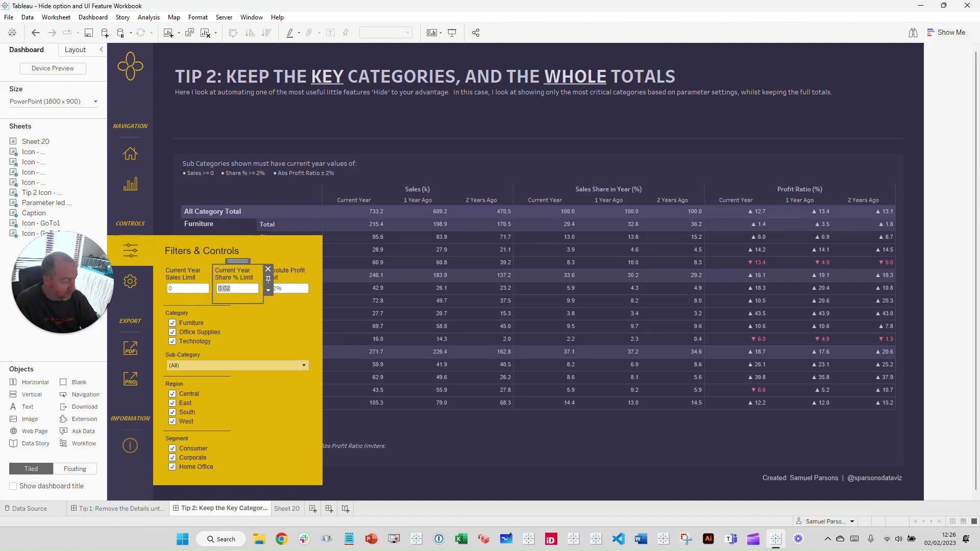
text(0)
key(Return)
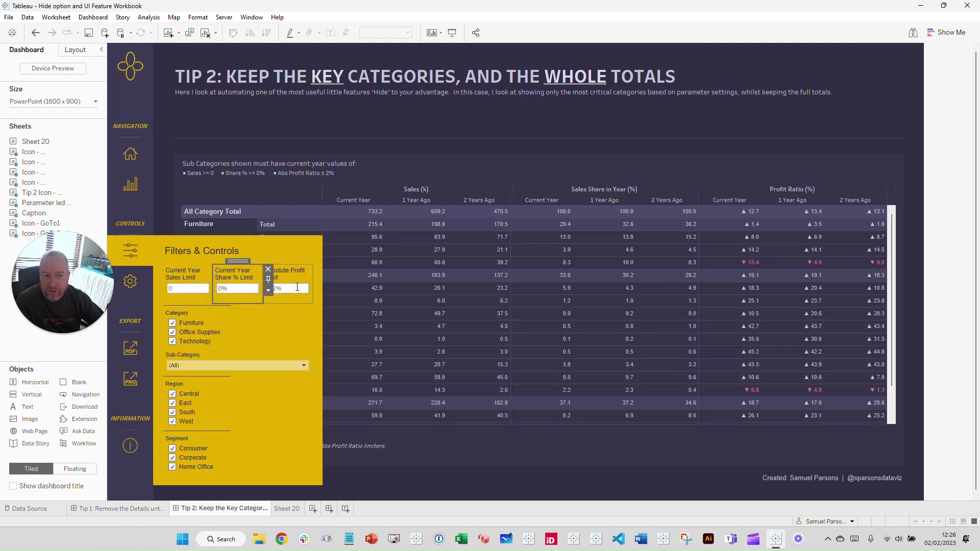
- Set the Absolute Profit Limit to 0 and close the Filters & Controls pane to show the full table
double_click(287, 289)
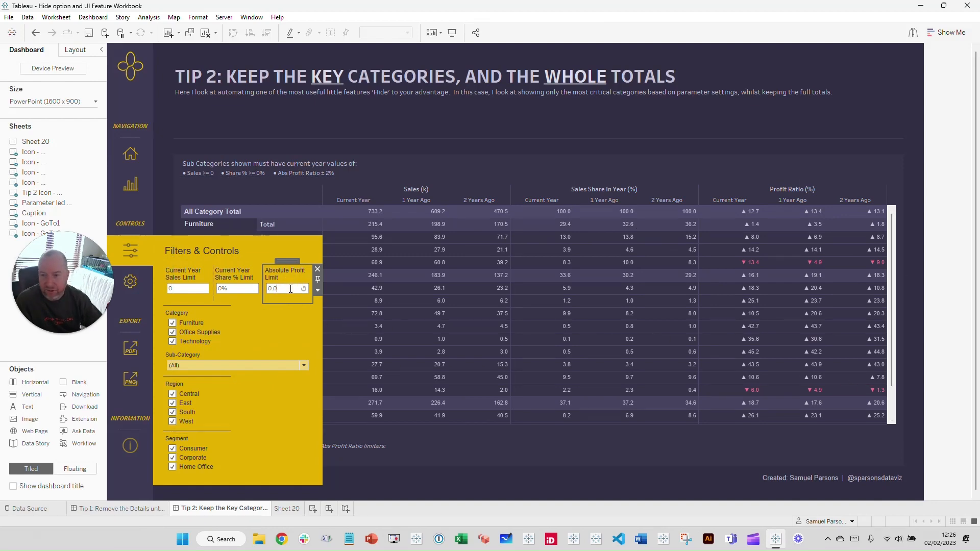
key(BackSpace)
key(Return)
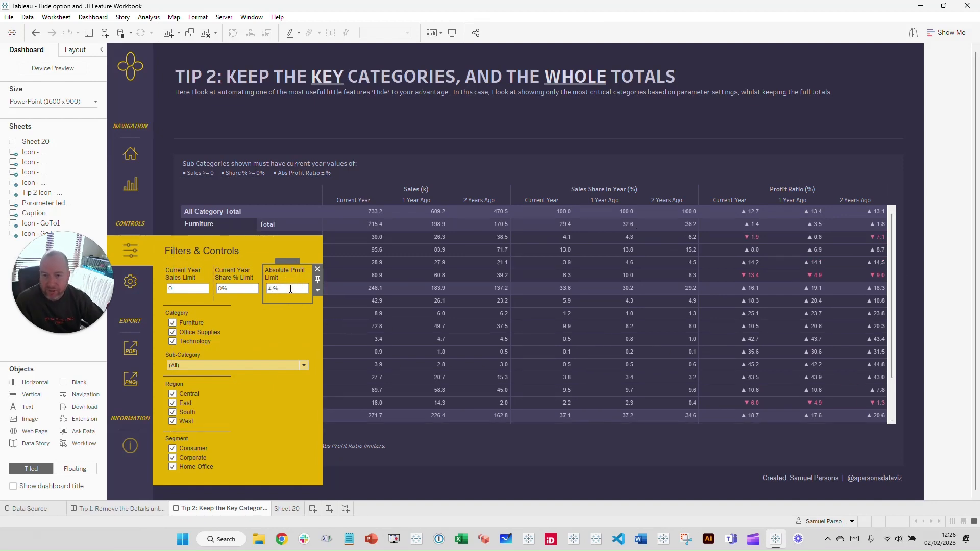
click(130, 250)
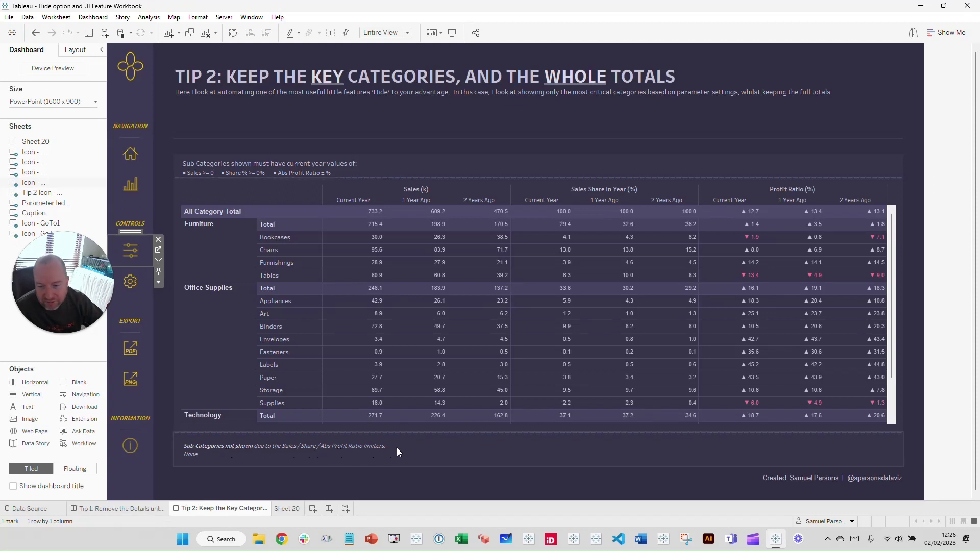
- Reopen Filters & Controls, set the Current Year Sales Limit to 1000, and close the pane to check the excluded sub-categories
click(128, 250)
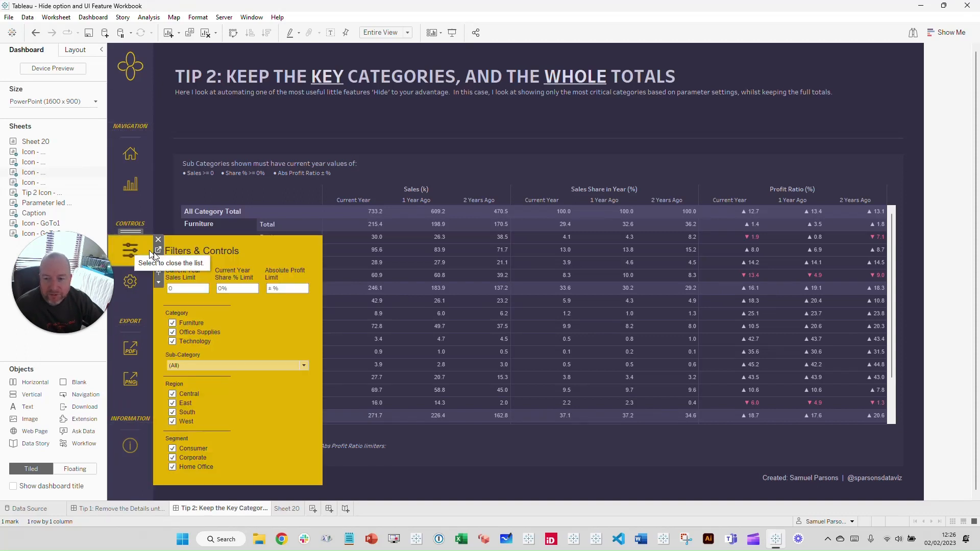
click(183, 288)
text(1000)
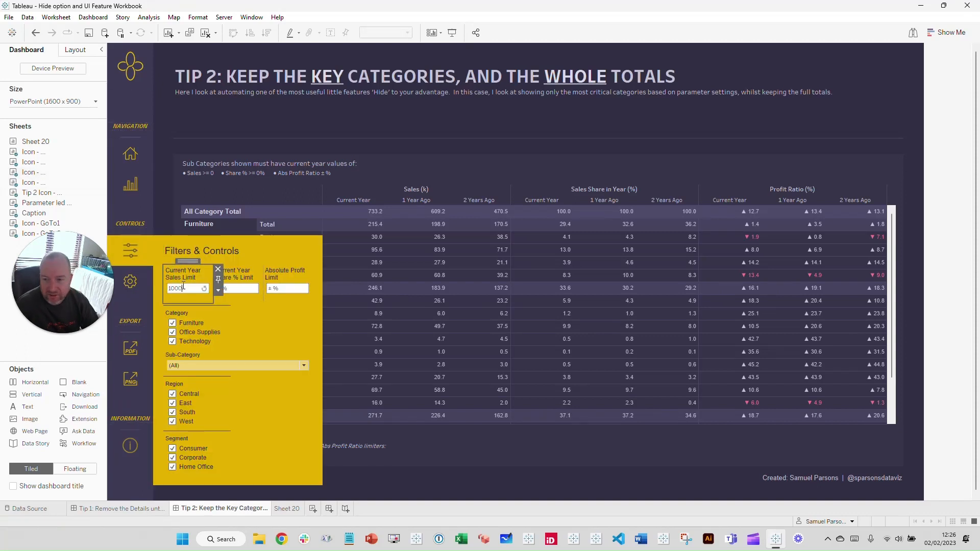
click(239, 289)
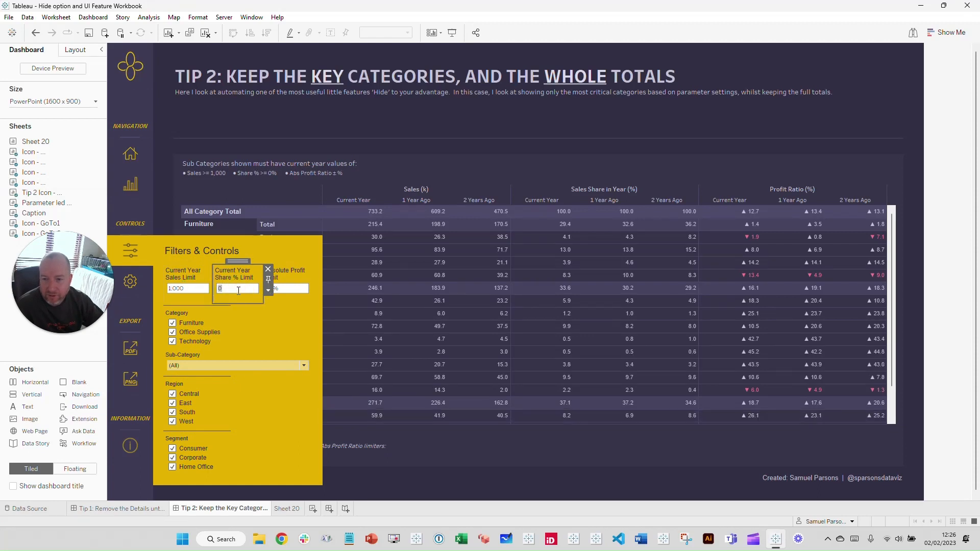
click(134, 261)
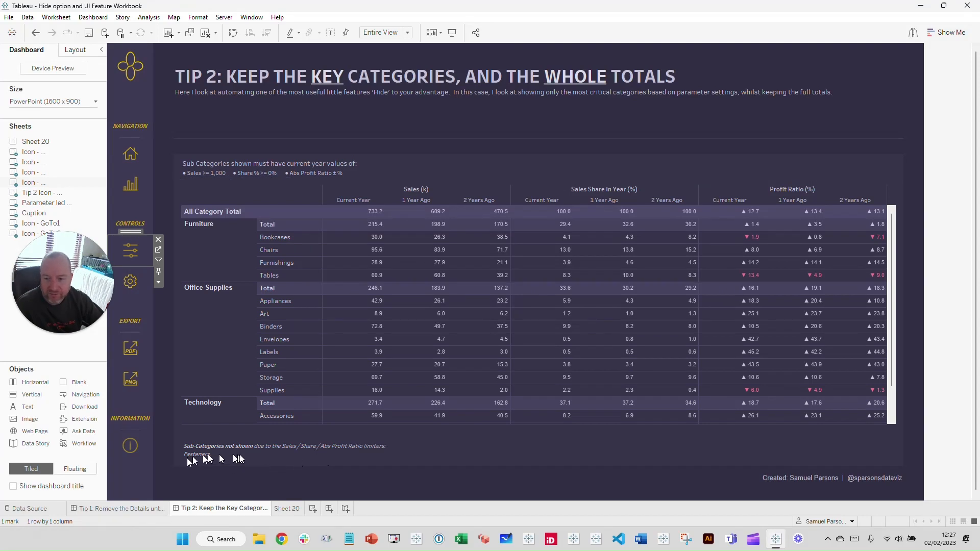
- Reopen Filters & Controls, lower the Current Year Sales Limit to 10, and close the pane
click(131, 250)
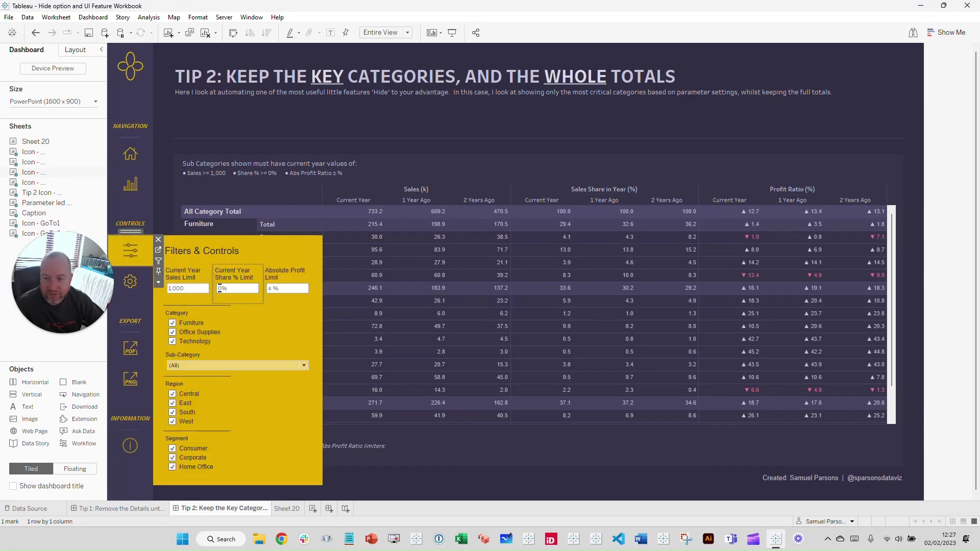
click(190, 289)
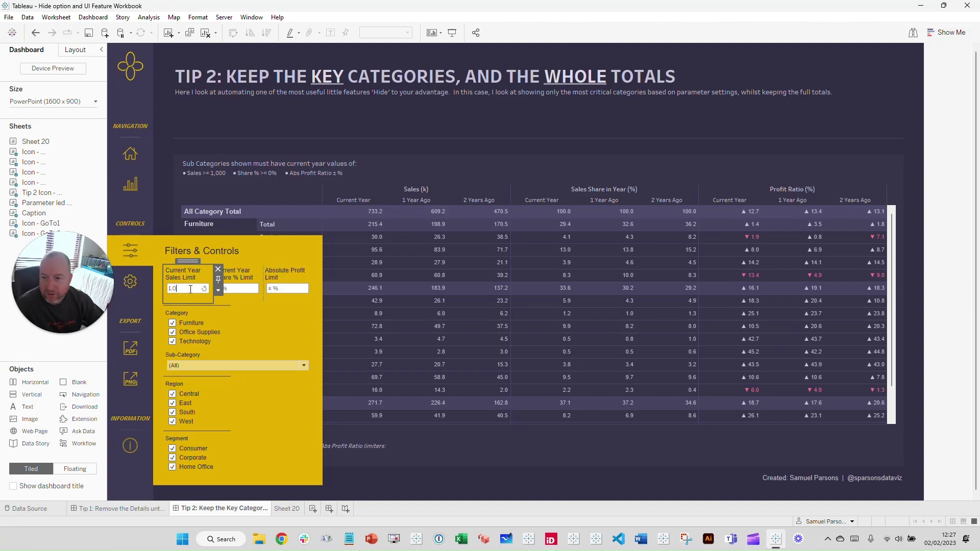
key(Return)
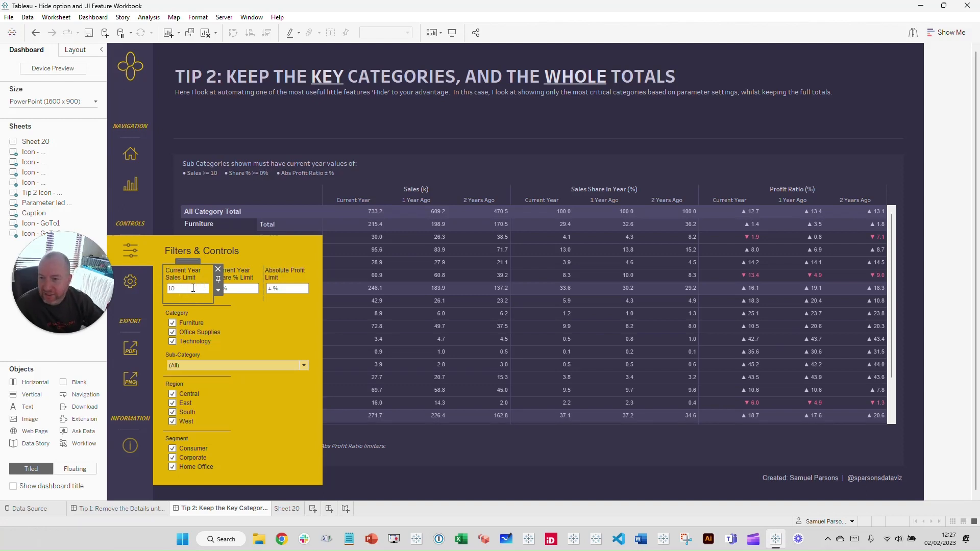
click(133, 253)
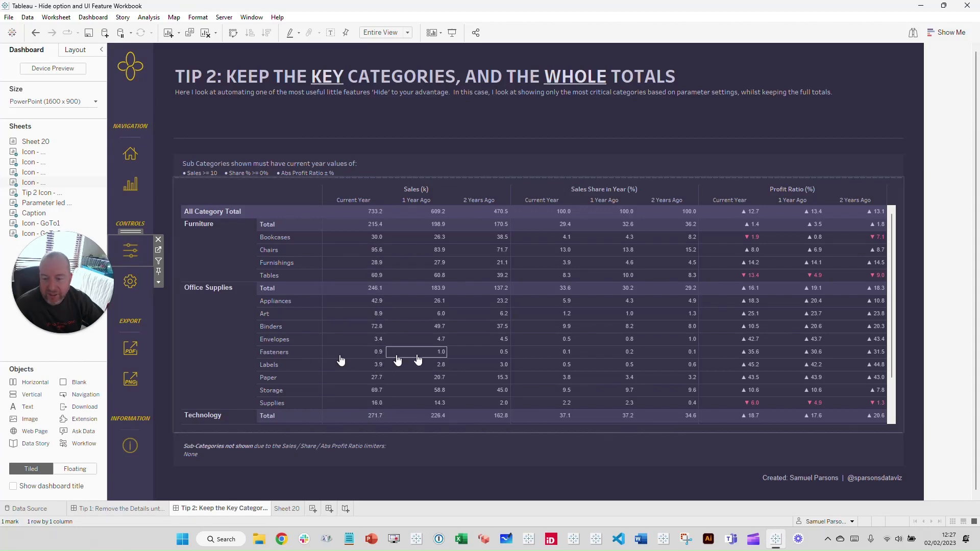
- Reopen Filters & Controls, raise the Current Year Sales Limit to 1000, and close the pane
click(137, 250)
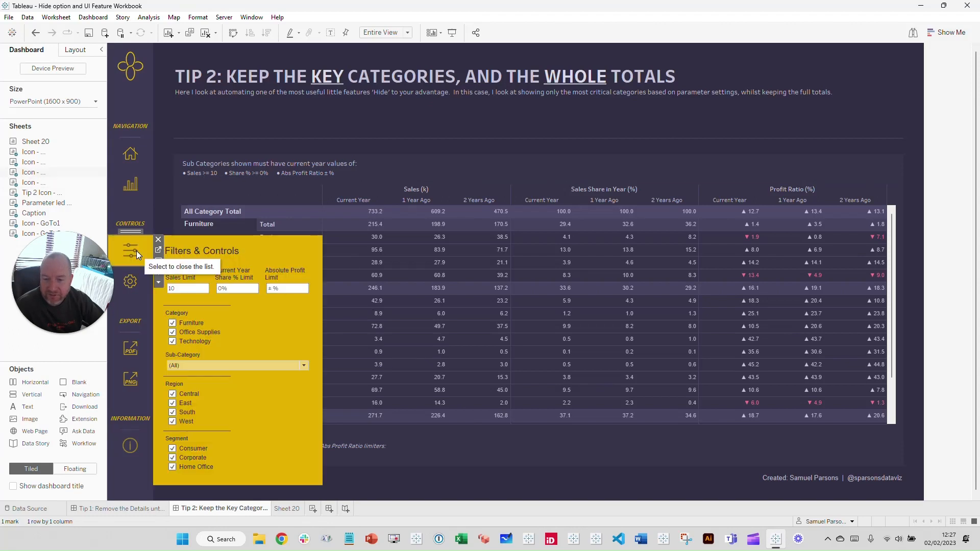
click(184, 287)
text(1000)
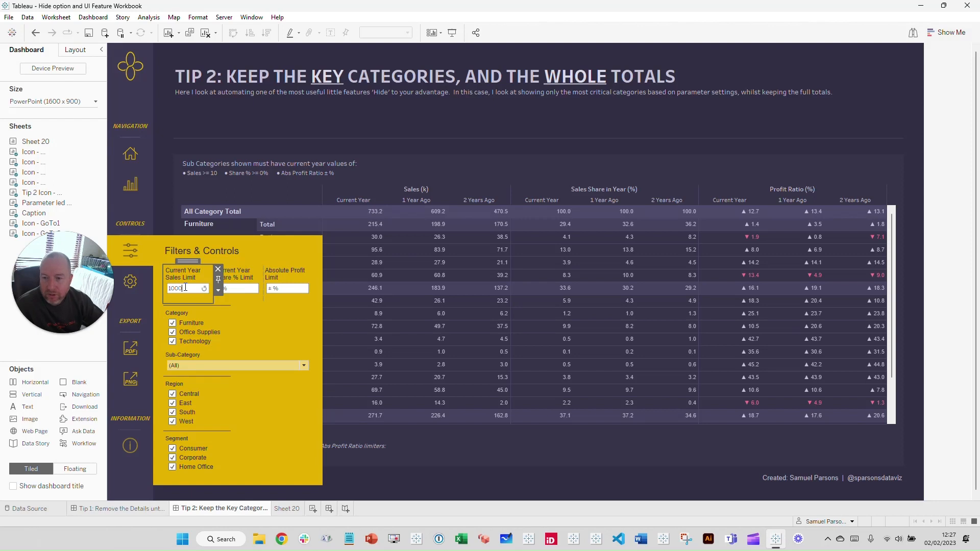
key(Return)
click(387, 385)
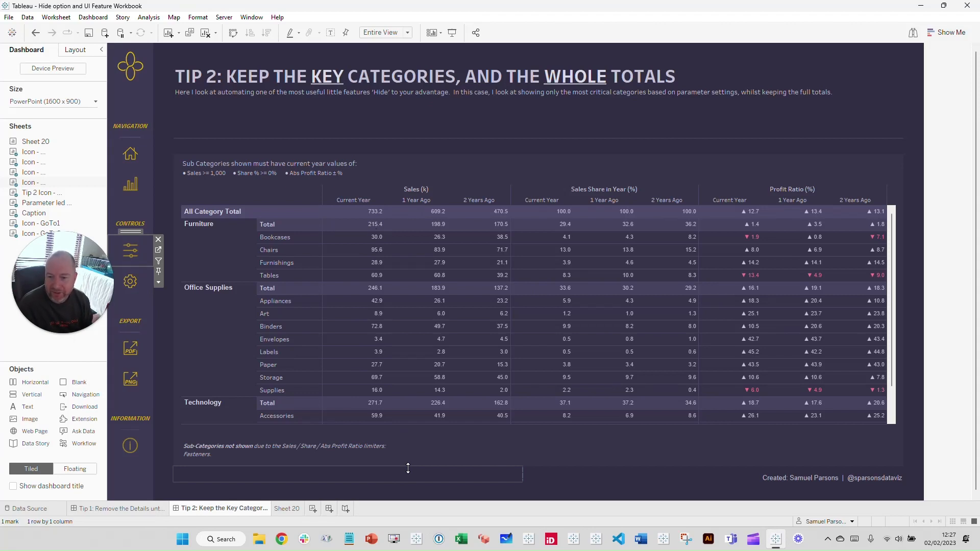
- Reopen Filters & Controls and set the Current Year Share % Limit to 5%
click(135, 259)
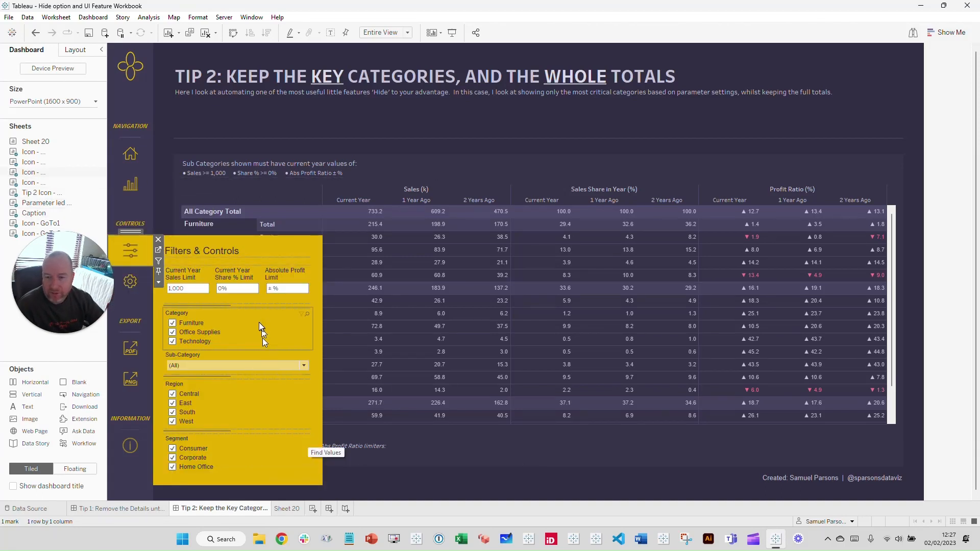
click(223, 288)
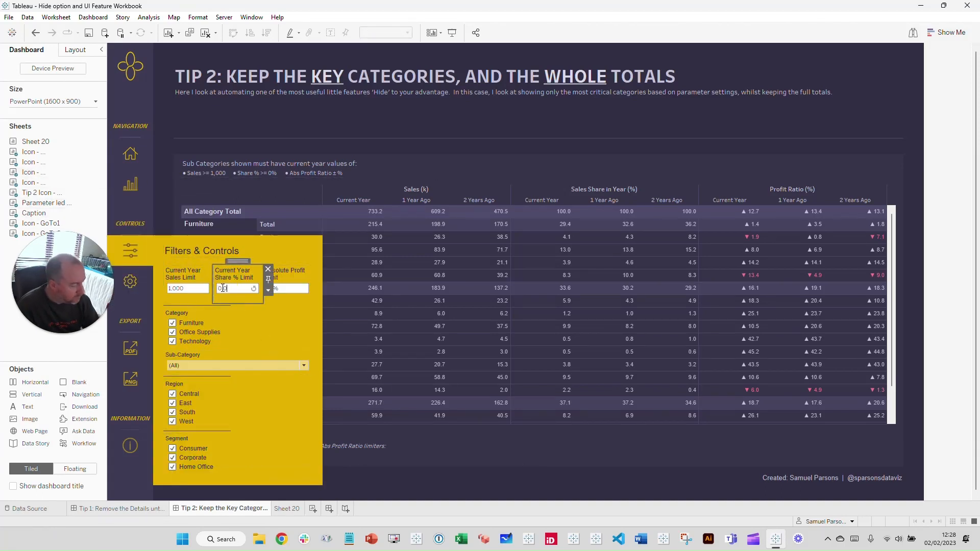
text(5)
key(Return)
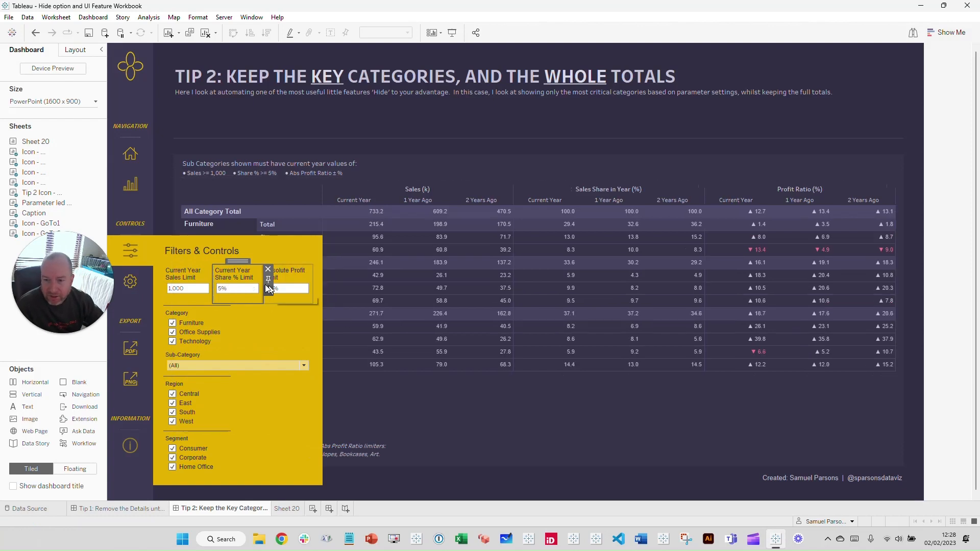
- Set the Absolute Profit Limit to 0.1 and close the Filters & Controls pane
click(270, 289)
text(10)
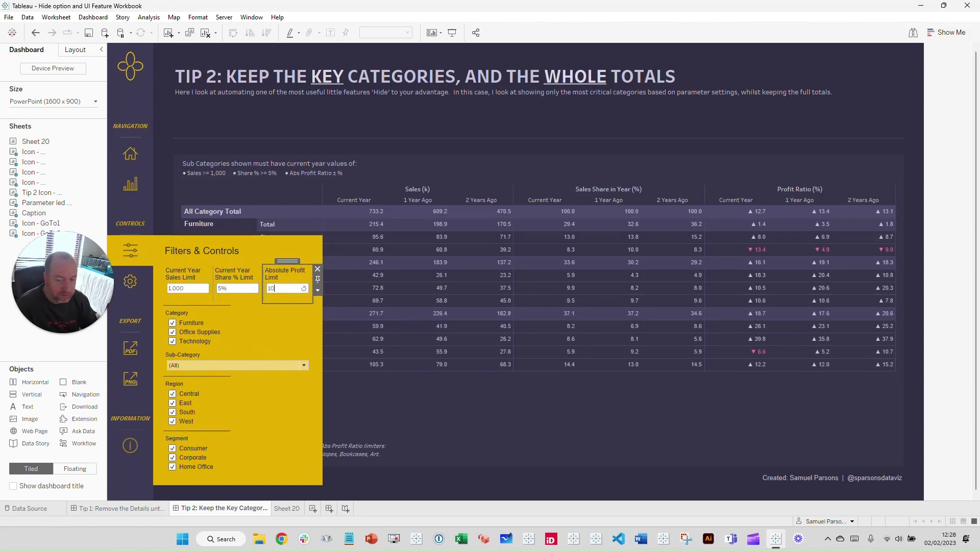
text(0)
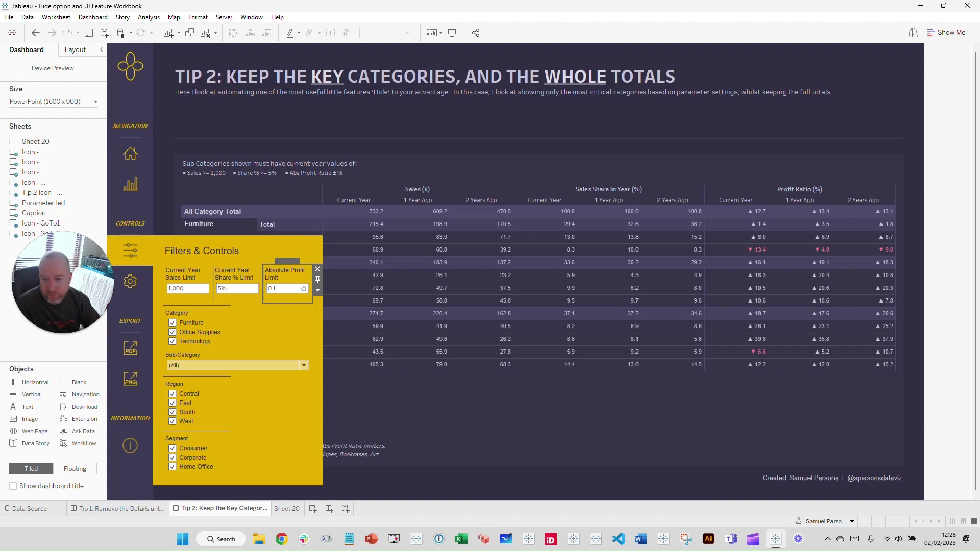
text(.1)
key(Return)
click(131, 250)
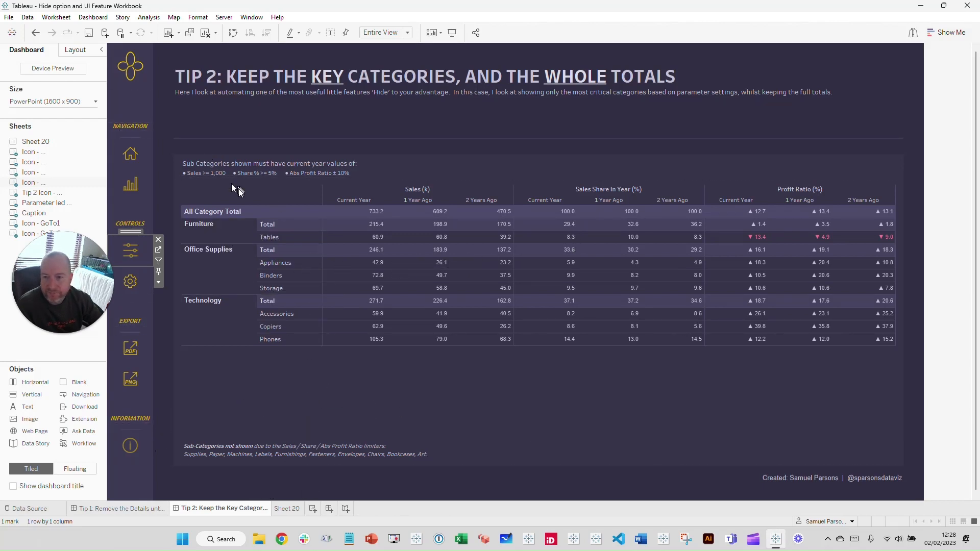
- Go from the dashboard's sub-category table to its underlying worksheet
click(232, 185)
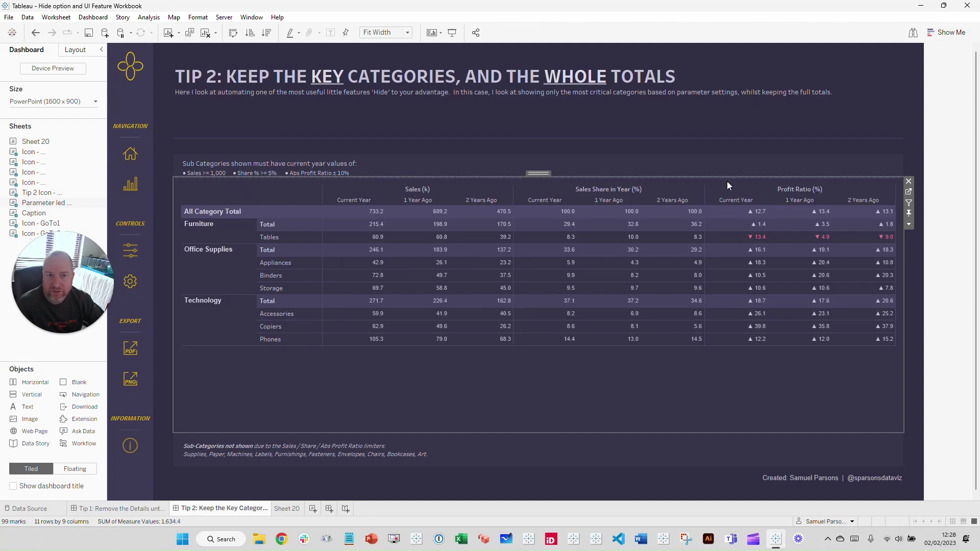
click(909, 193)
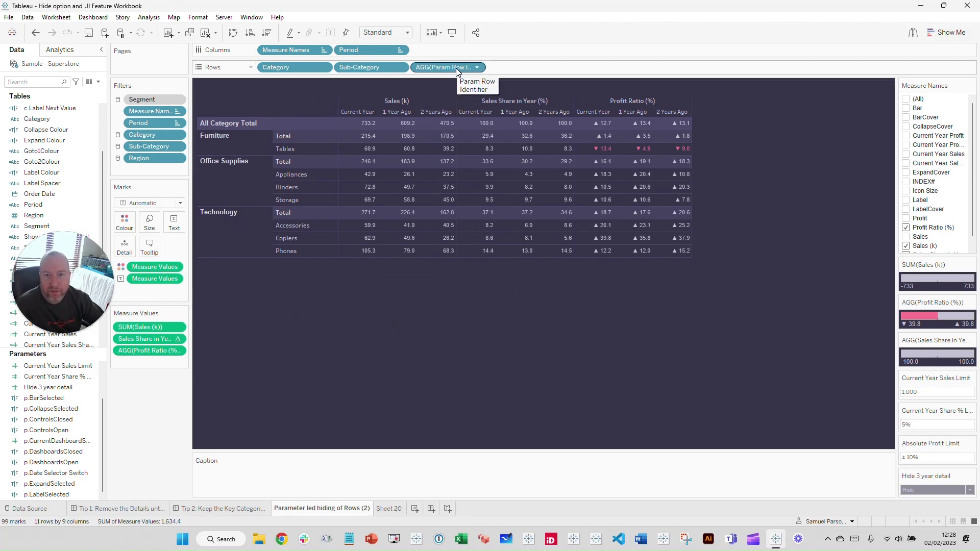
drag(58, 268, 51, 446)
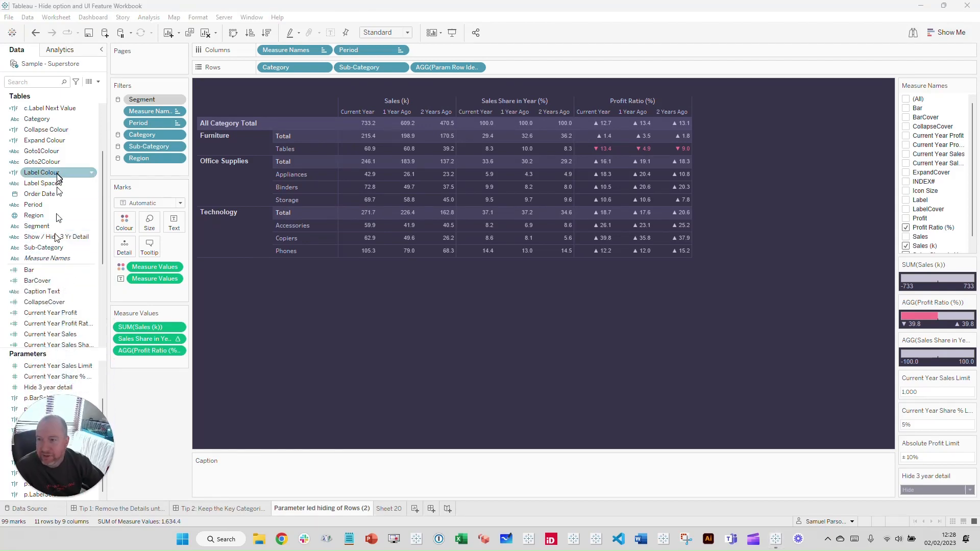
- Open the Param Row Identifier calculation for editing, widen the editor to show the full formula, and move it below the table
scroll(58, 178, down, 4)
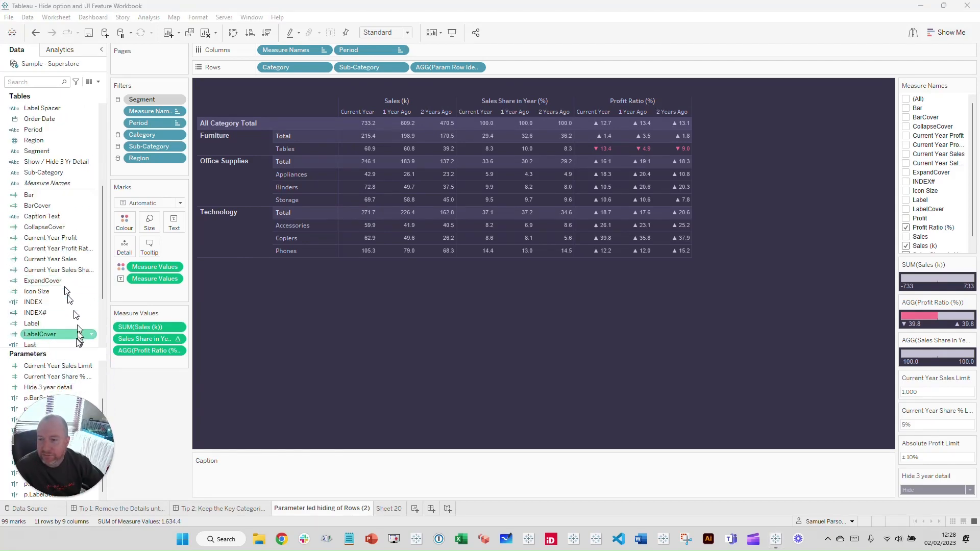
scroll(66, 335, down, 4)
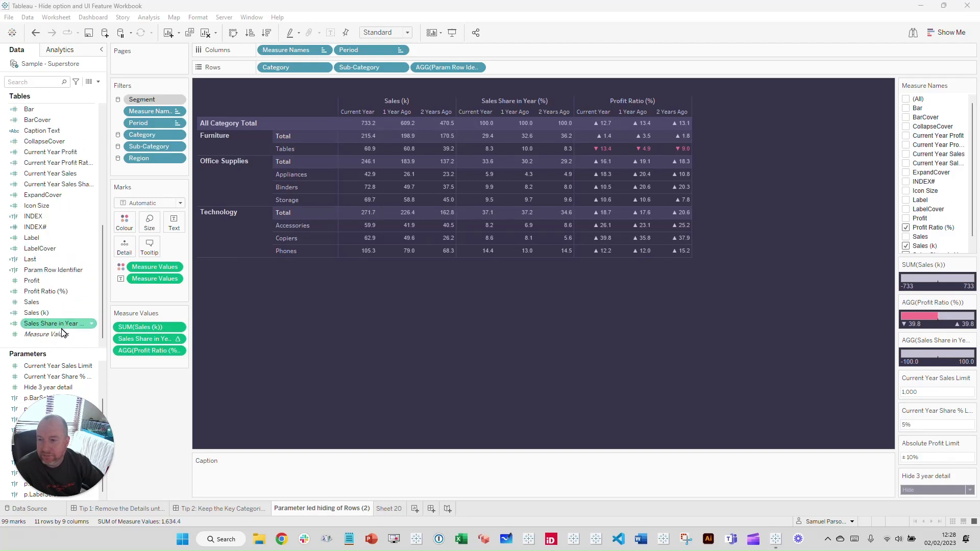
right_click(69, 271)
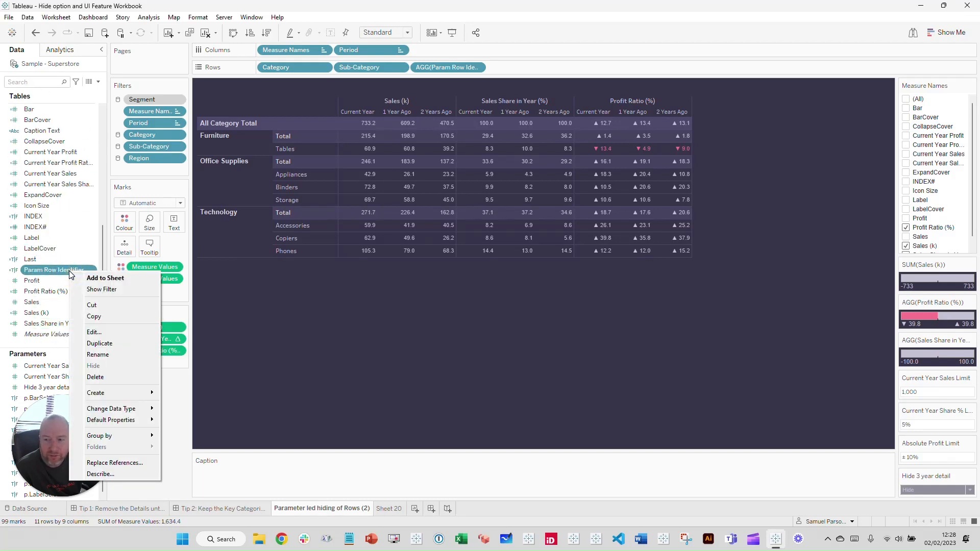
click(97, 332)
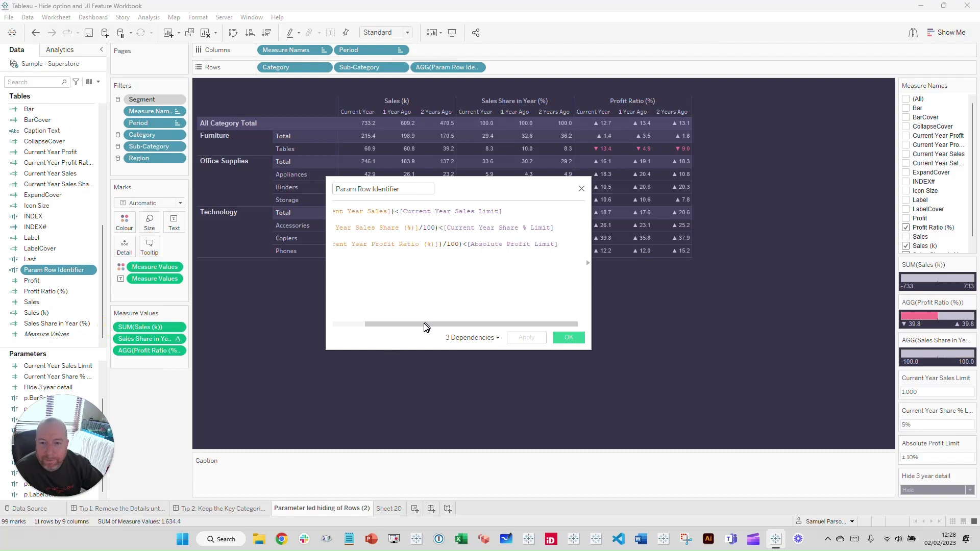
drag(329, 289, 195, 287)
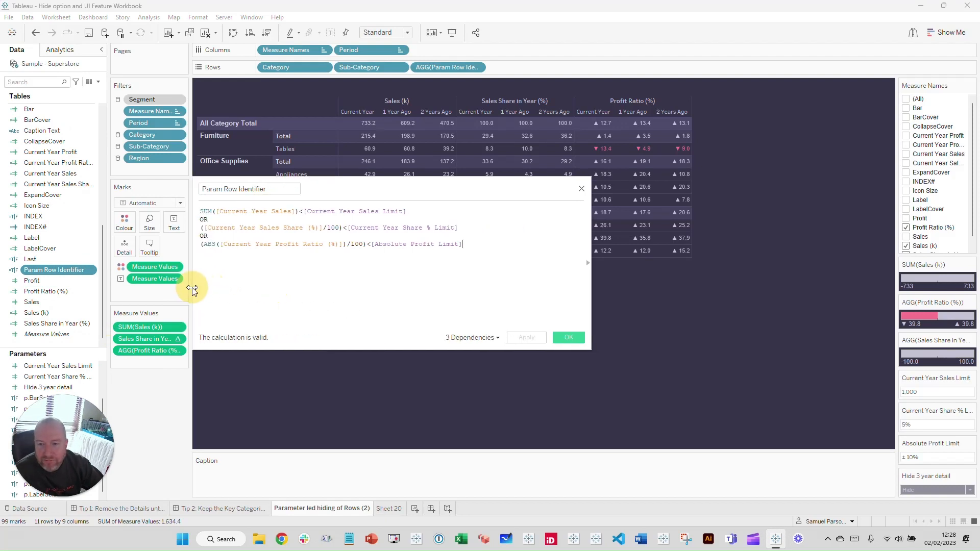
drag(411, 191, 517, 280)
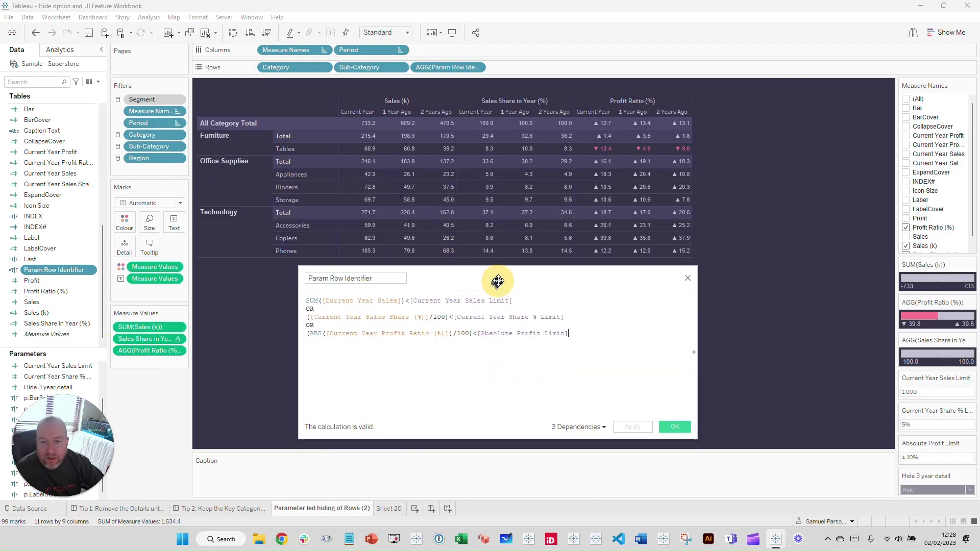
- Examine how the Param Row Identifier formula compares current year sales, share and profit ratio with their limits, and close the editor
click(458, 301)
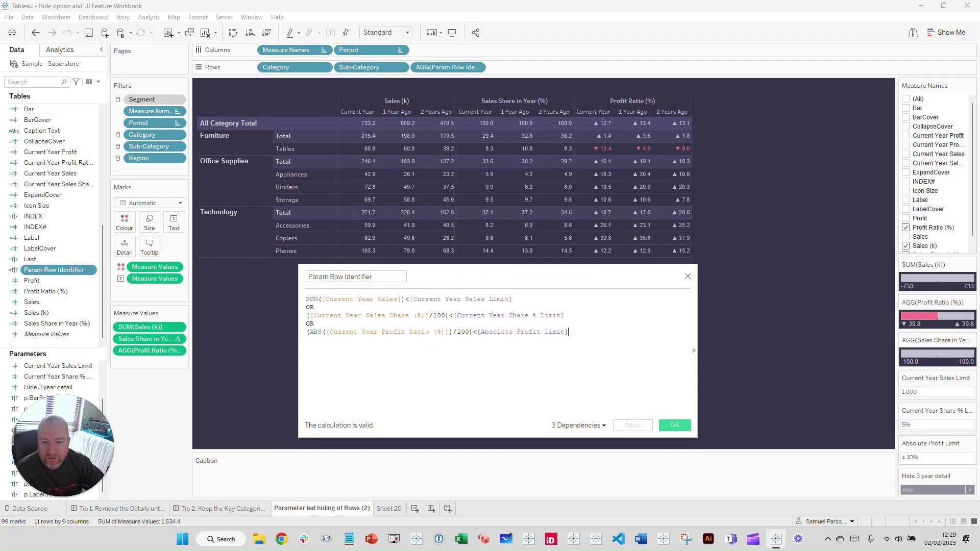
click(505, 332)
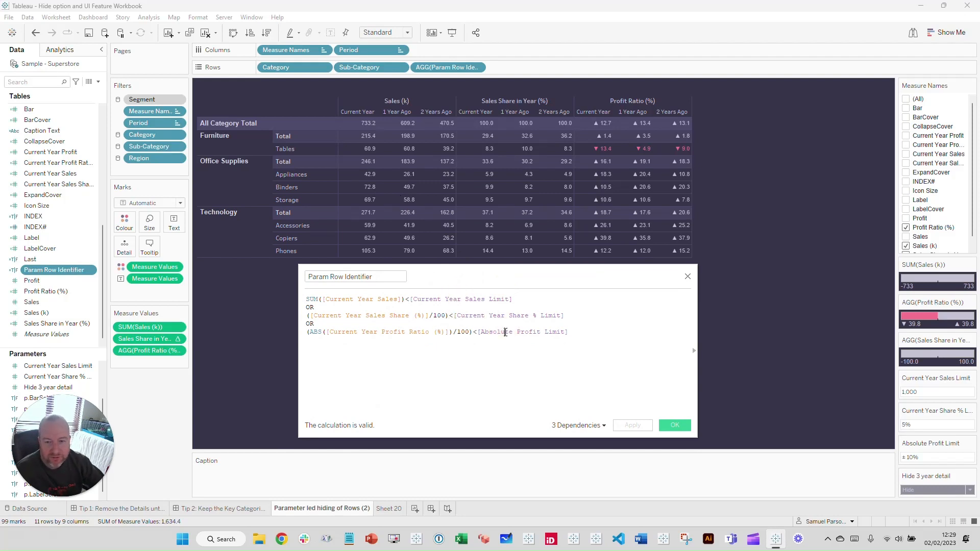
click(467, 301)
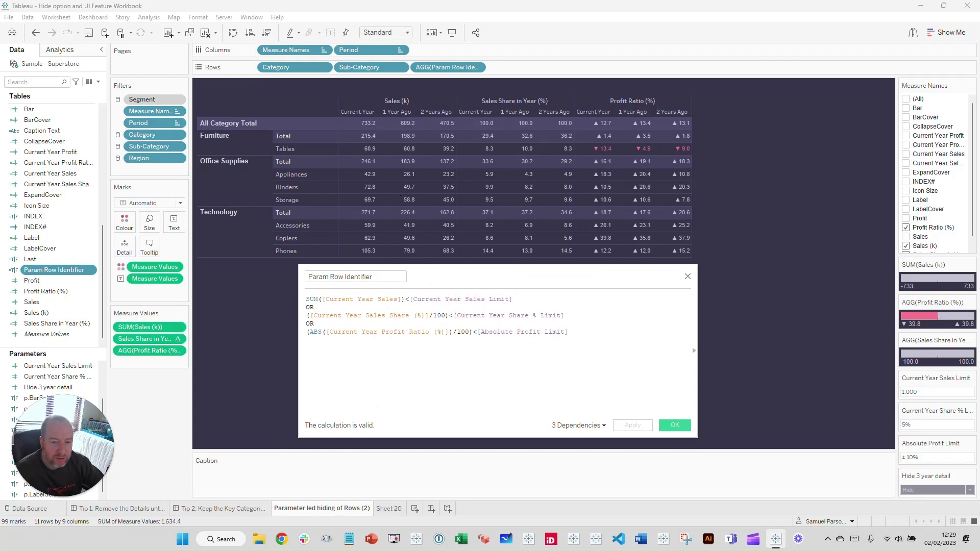
click(498, 333)
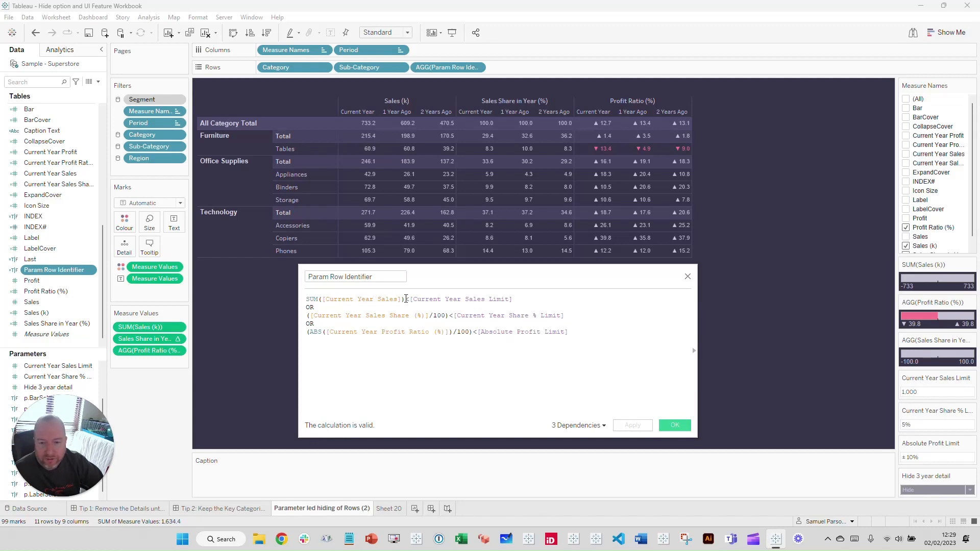
drag(406, 299, 306, 299)
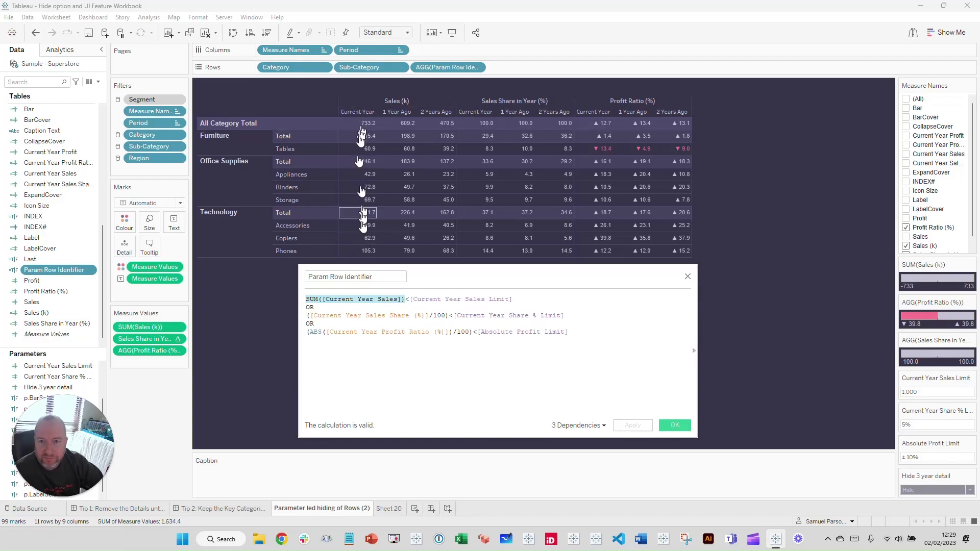
click(405, 300)
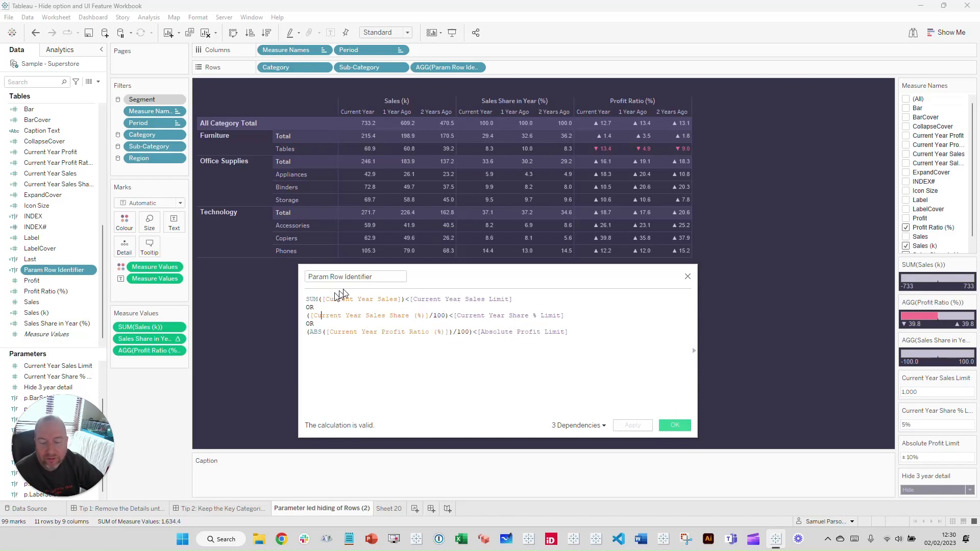
click(688, 277)
- Show the hidden data of the Param Row Identifier field on Rows, and undo that change
right_click(454, 68)
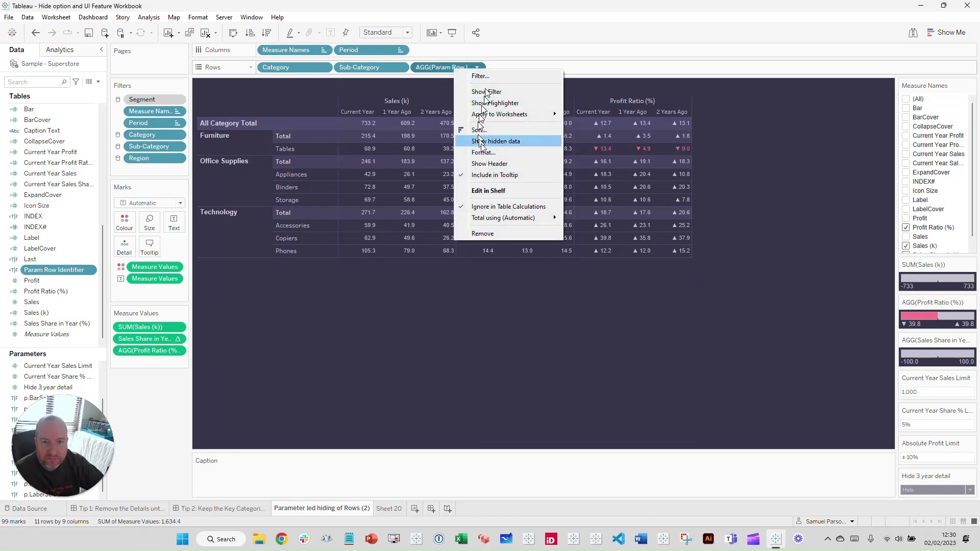
click(513, 147)
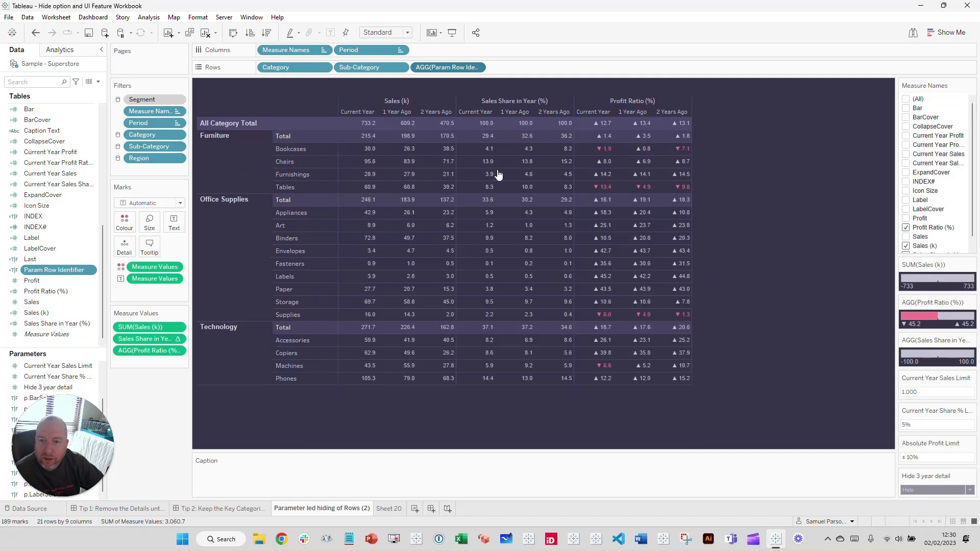
click(35, 32)
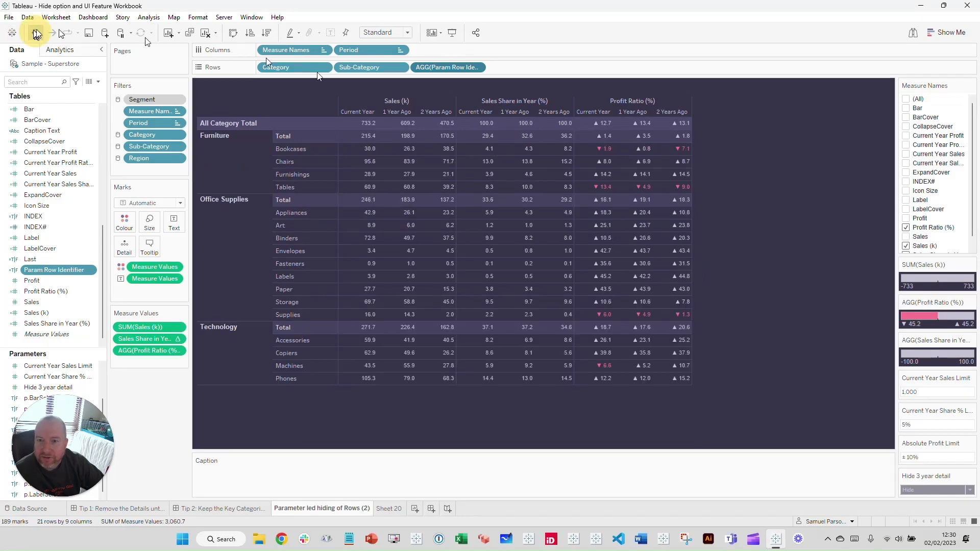
- Show the header of the Param Row Identifier field on Rows and reveal its hidden data
right_click(449, 67)
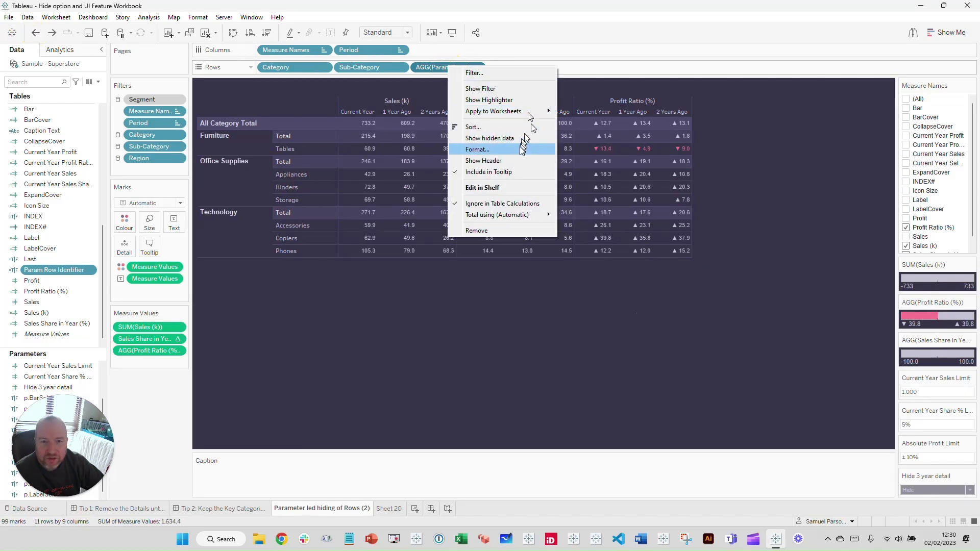
click(499, 161)
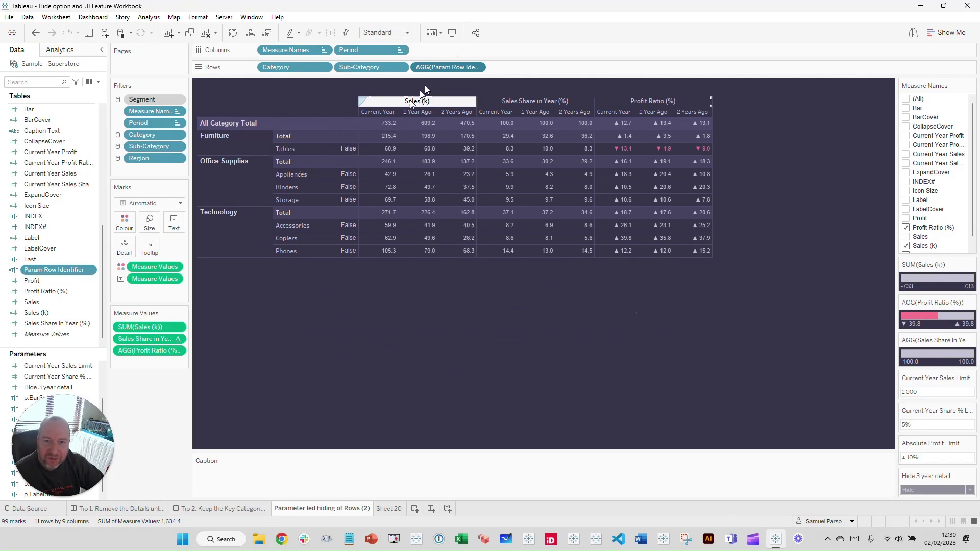
click(351, 204)
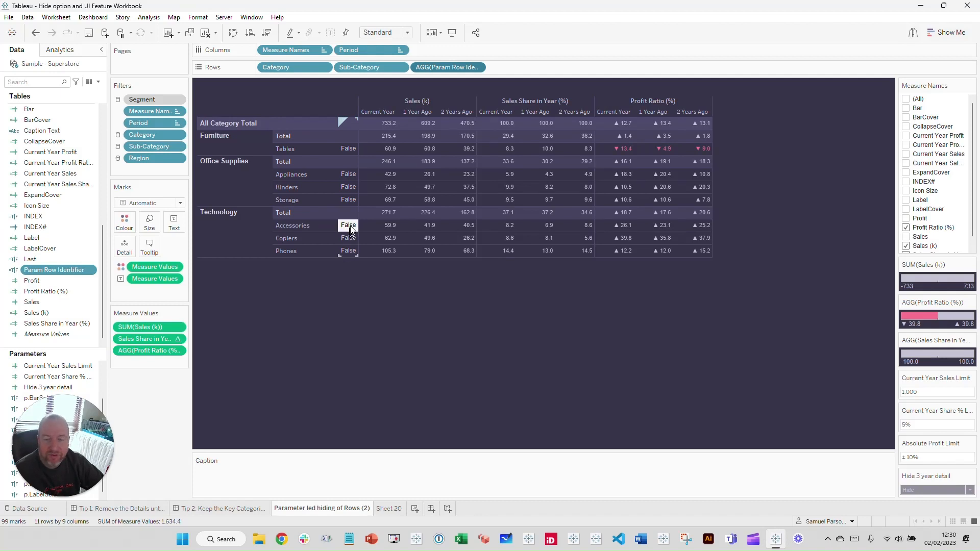
right_click(450, 72)
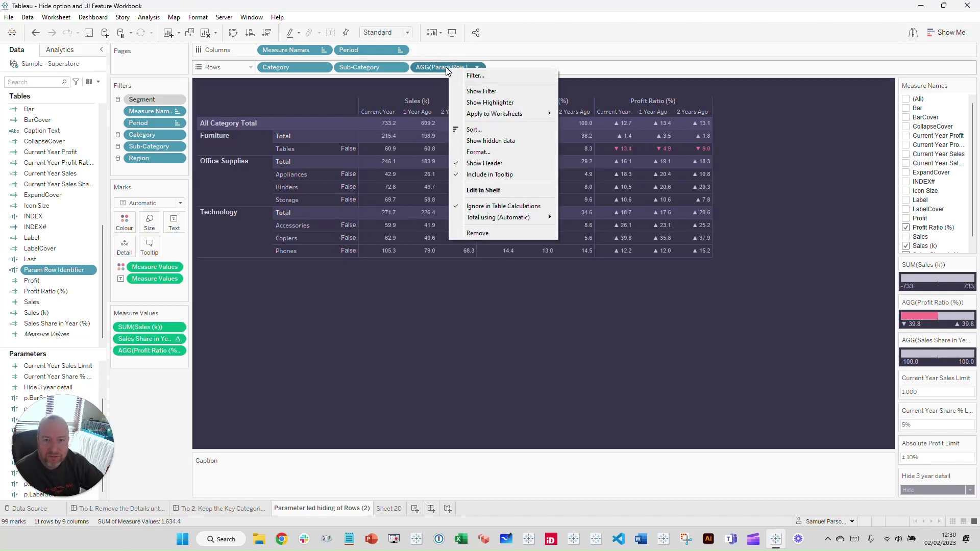
click(503, 143)
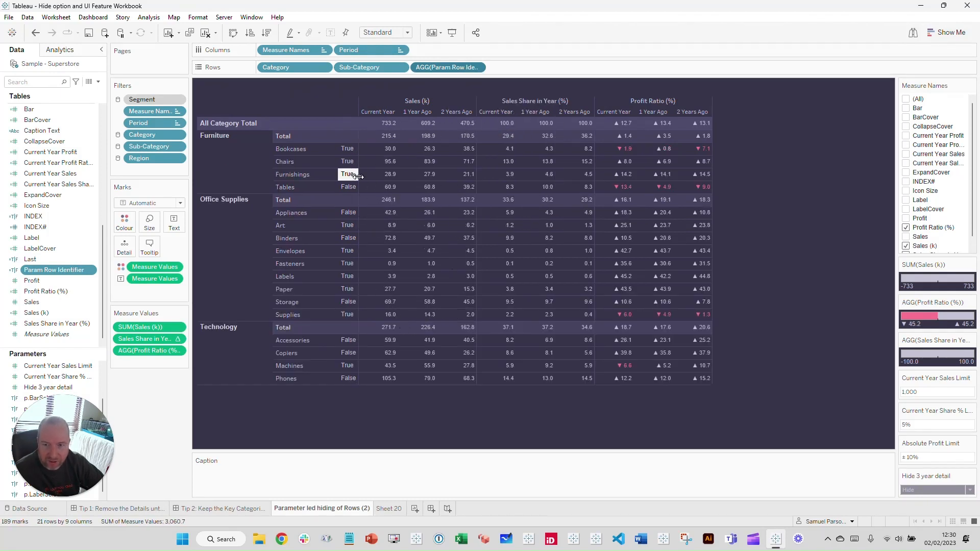
- Hide the rows whose Param Row Identifier value is True, and undo the hiding
right_click(351, 279)
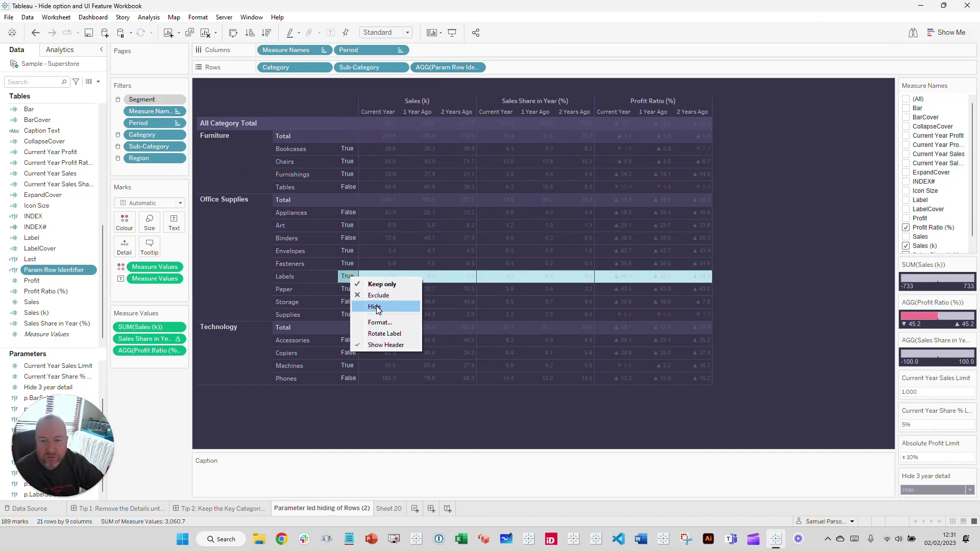
click(377, 308)
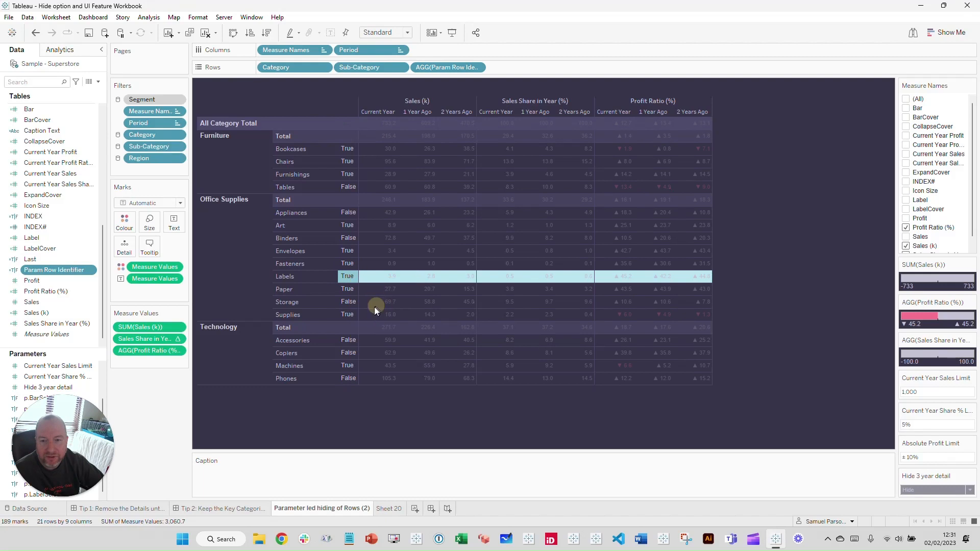
click(35, 33)
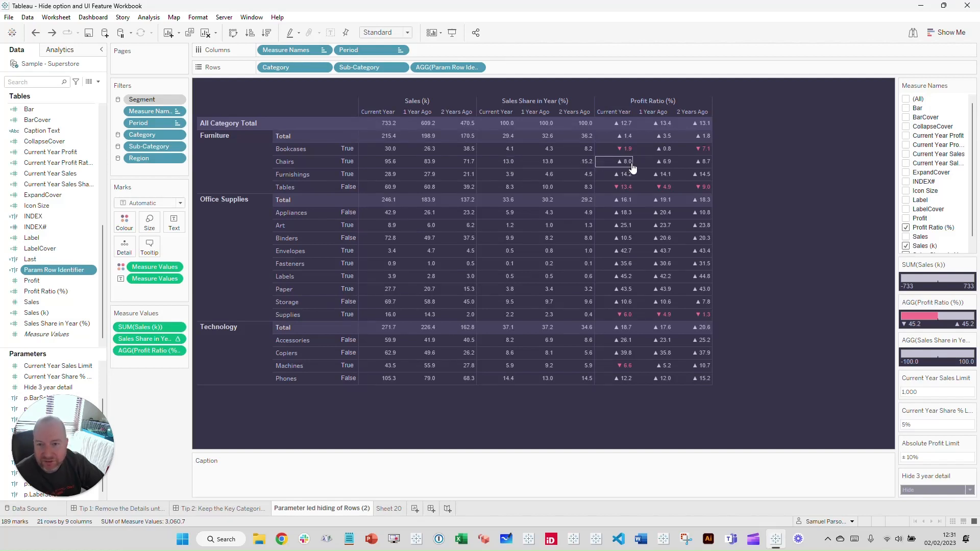
- Hide the rows whose Param Row Identifier value is True, and turn off the header of that field on Rows
click(323, 166)
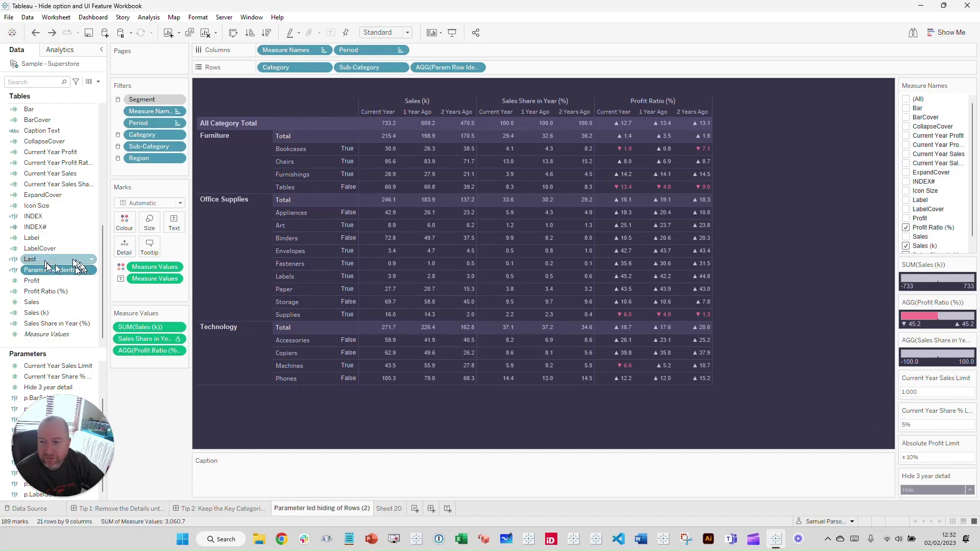
drag(60, 269, 354, 164)
right_click(353, 160)
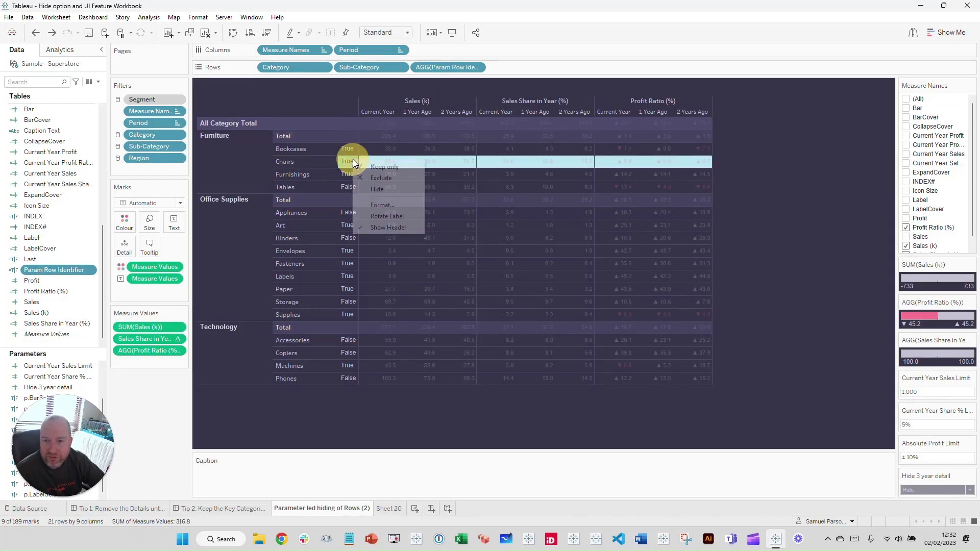
click(378, 190)
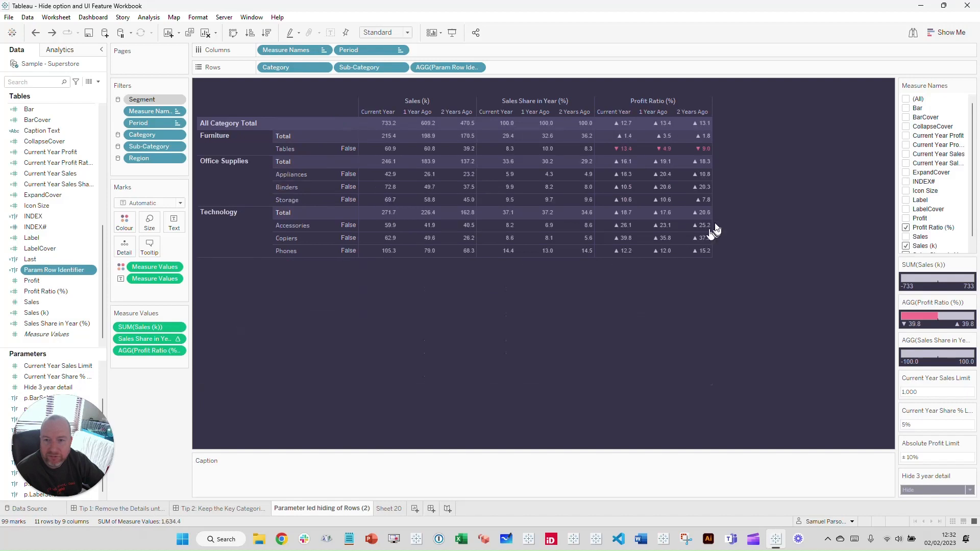
right_click(455, 67)
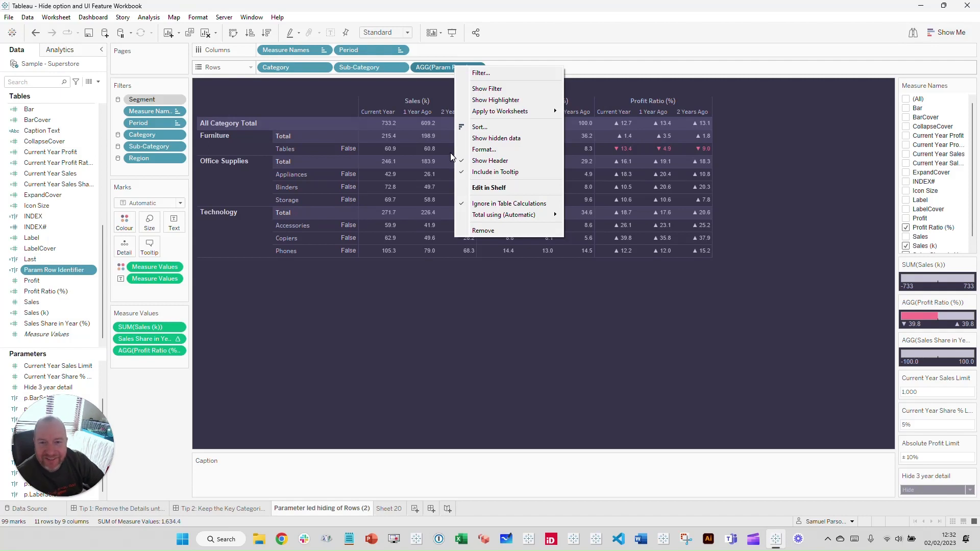
click(476, 162)
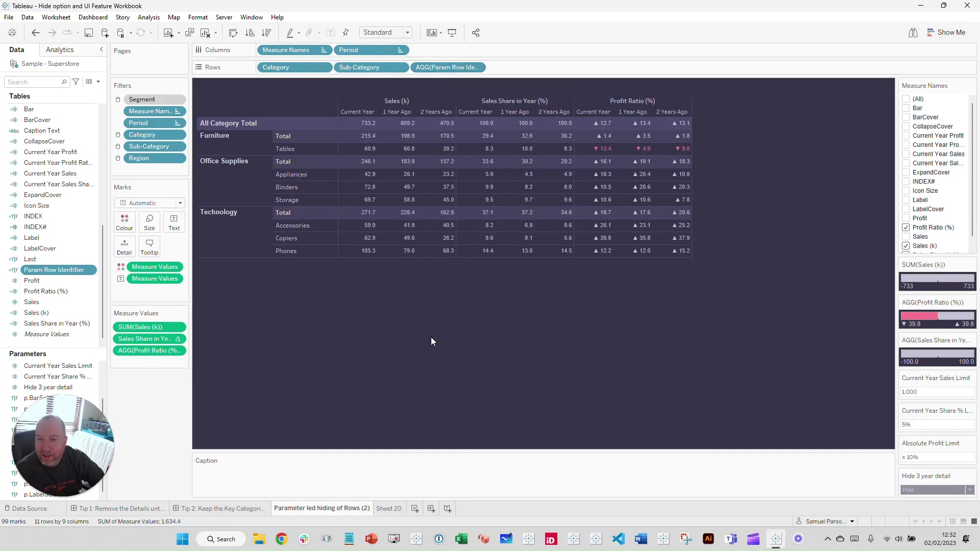
- Open the Caption worksheet from the note under the Tip 2 dashboard's table, and show the header of its Sub-Category field
click(205, 509)
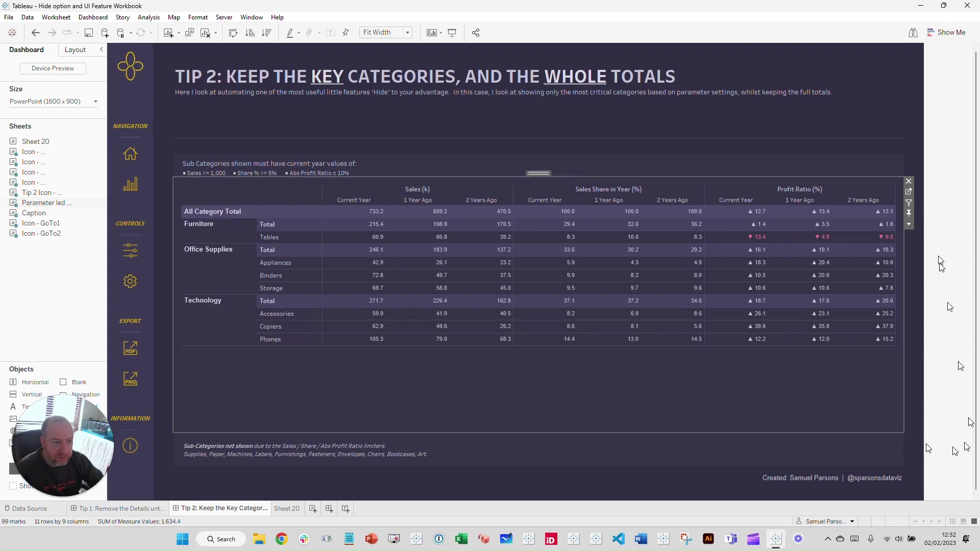
click(488, 449)
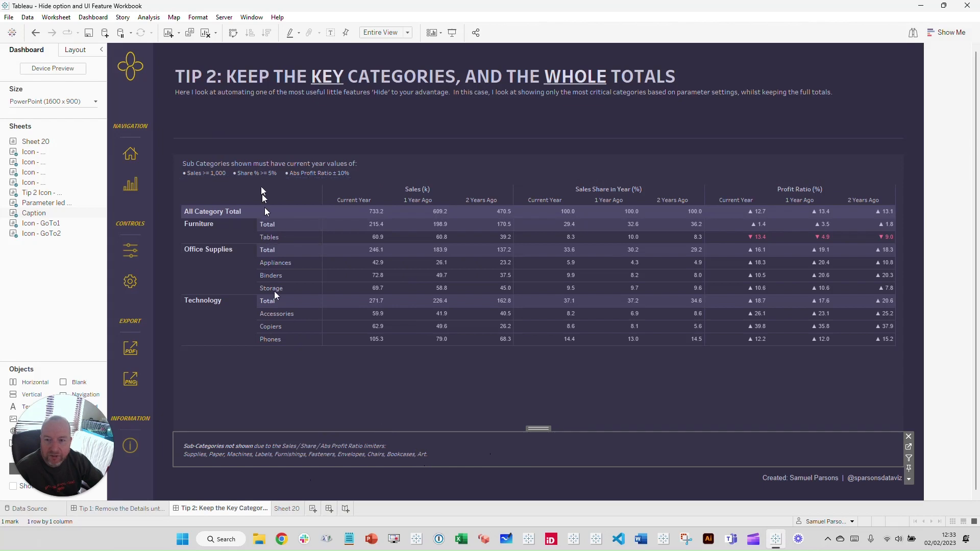
click(909, 447)
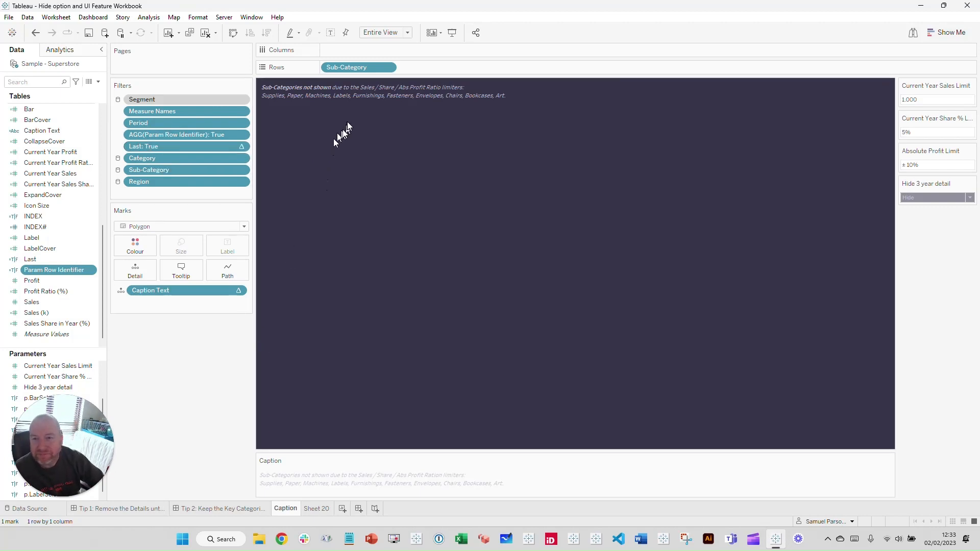
right_click(345, 66)
click(393, 152)
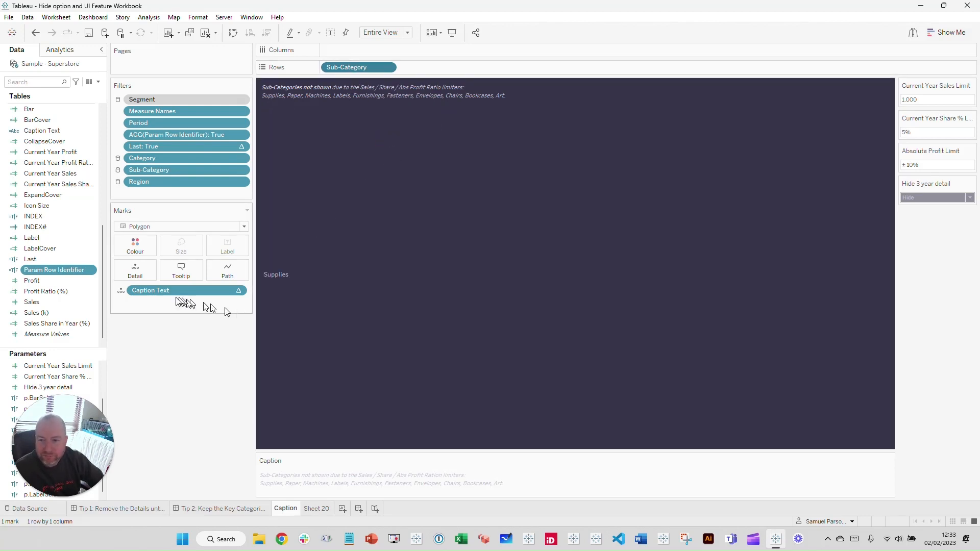
- Change the Caption sheet's mark type to Text and assign the Caption Text field to Text
click(119, 291)
click(198, 332)
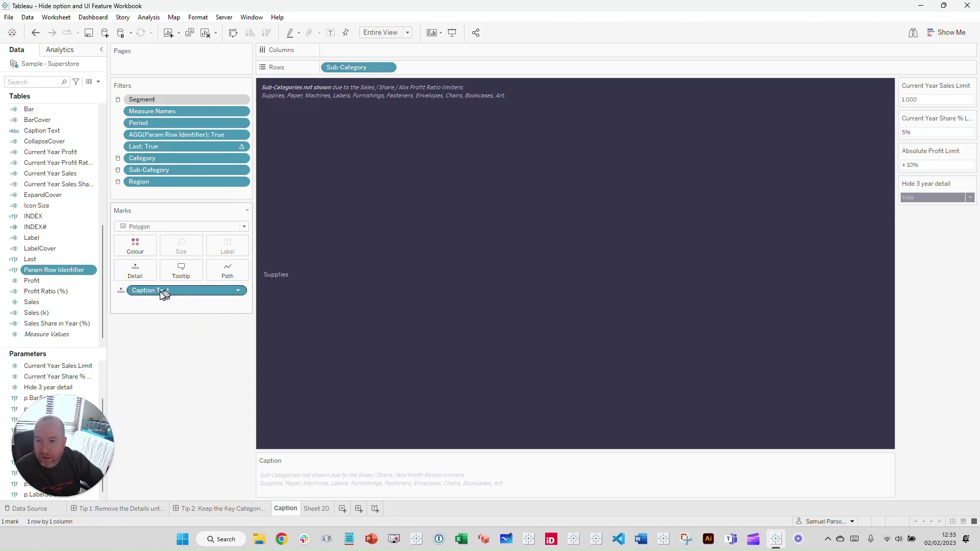
click(158, 230)
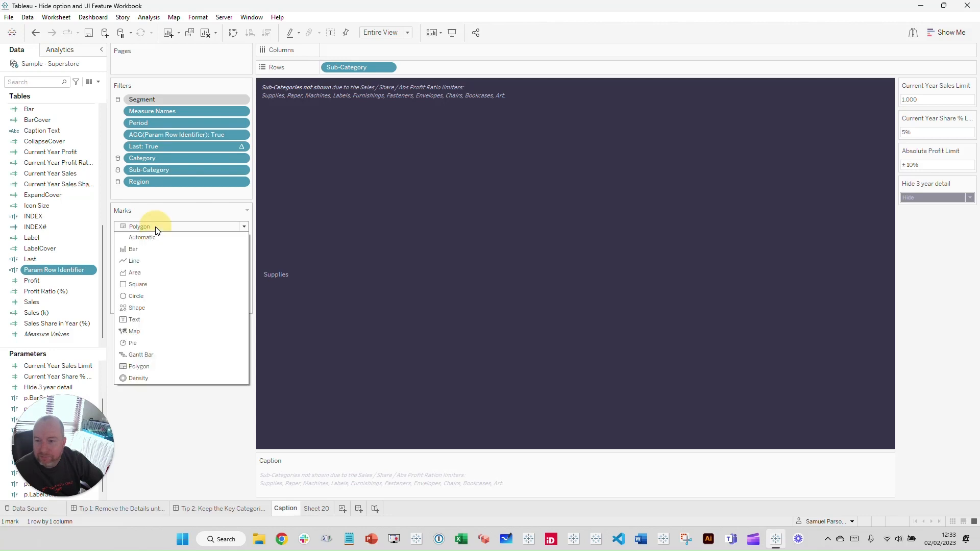
click(134, 321)
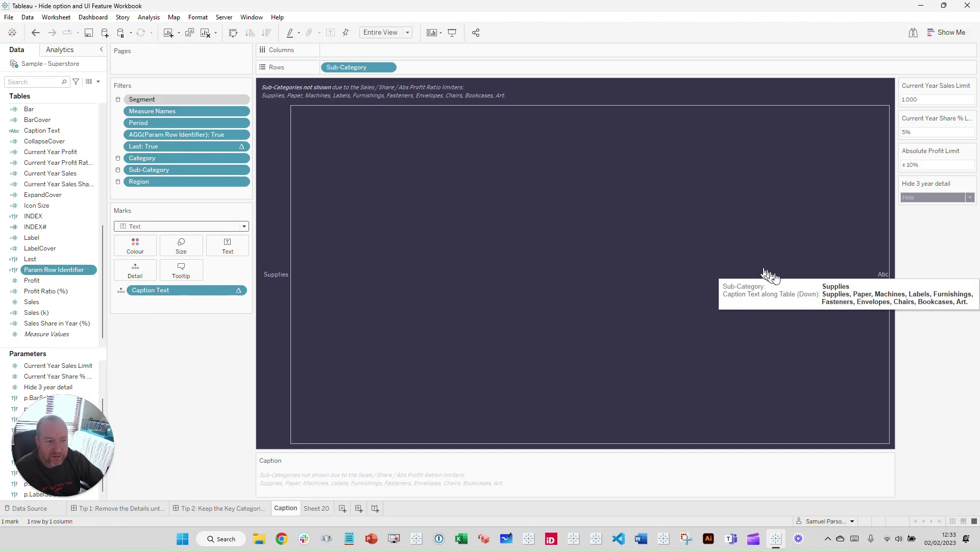
click(121, 290)
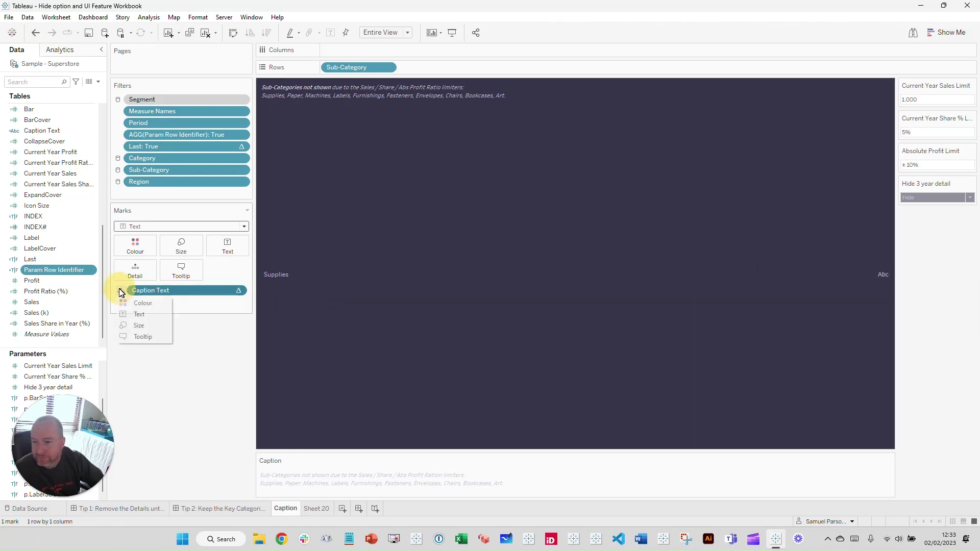
click(127, 315)
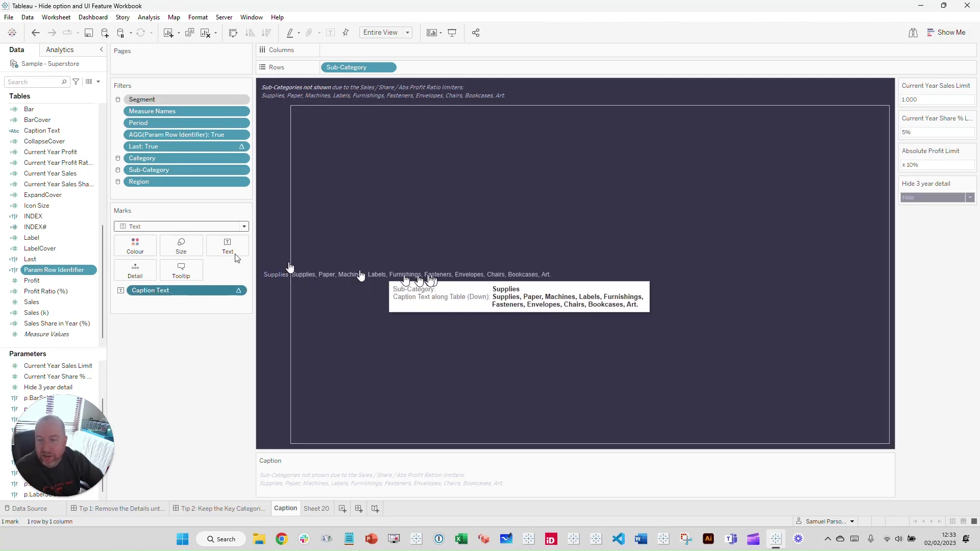
- Undo the Caption Text assignment and the mark type change, and redo both
click(36, 33)
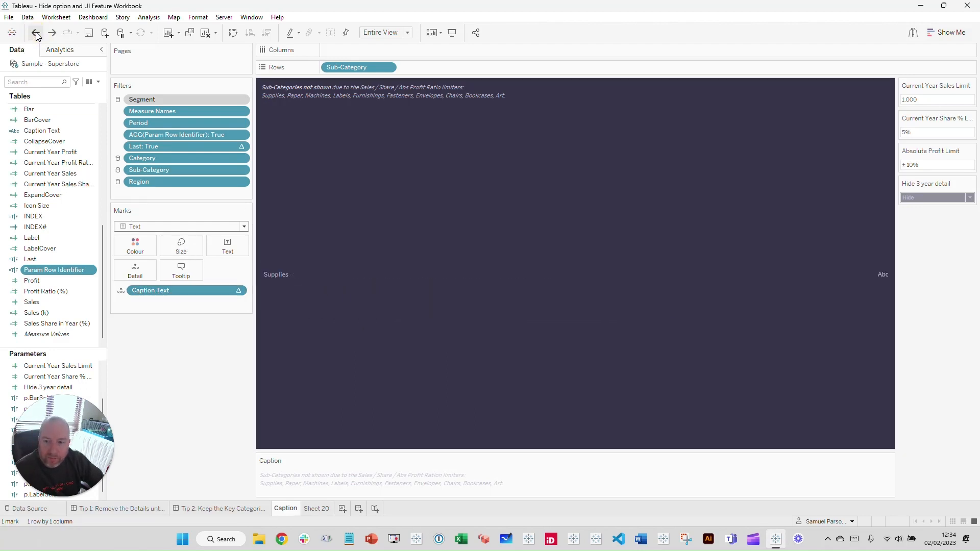
click(36, 33)
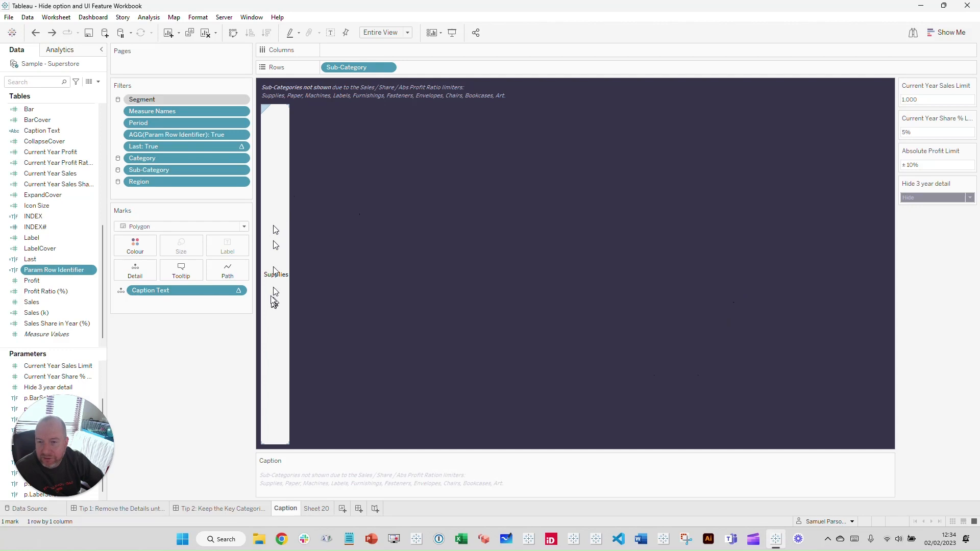
click(182, 227)
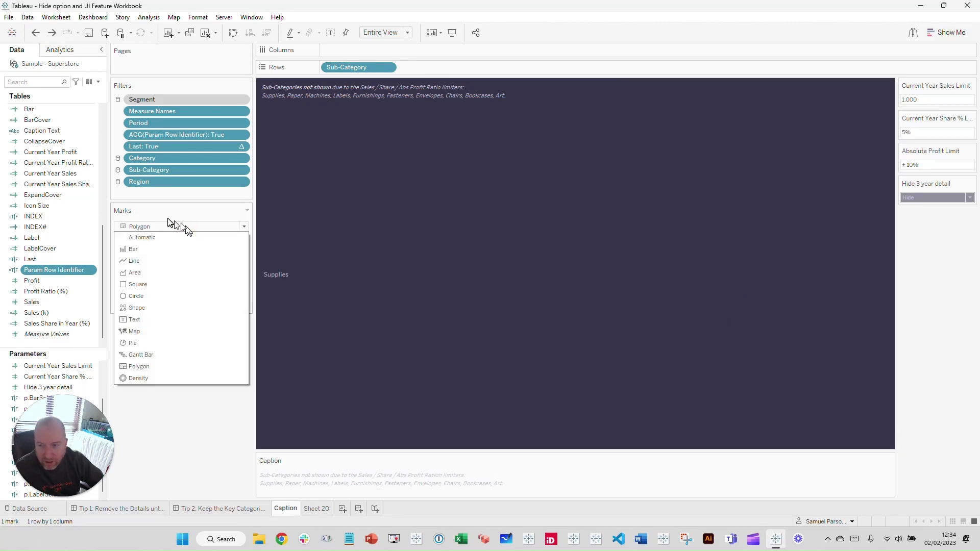
click(52, 33)
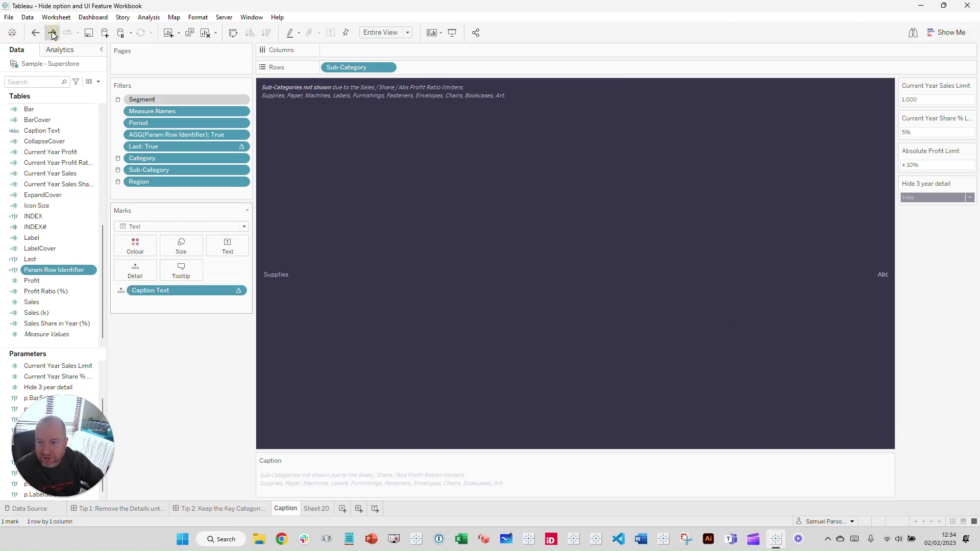
click(52, 33)
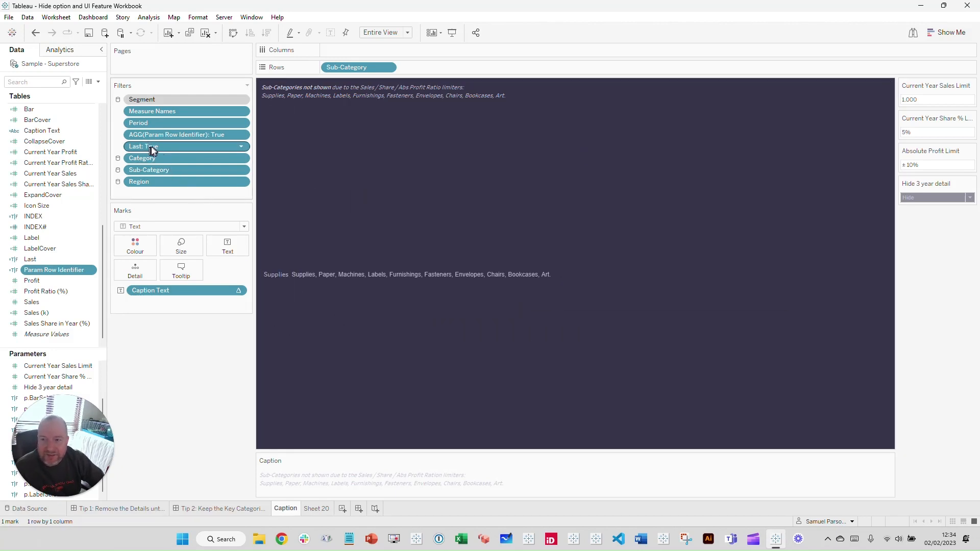
- Examine the Last calculated field's formula and the LAST function's description, and close the editor without changes
right_click(47, 260)
click(70, 308)
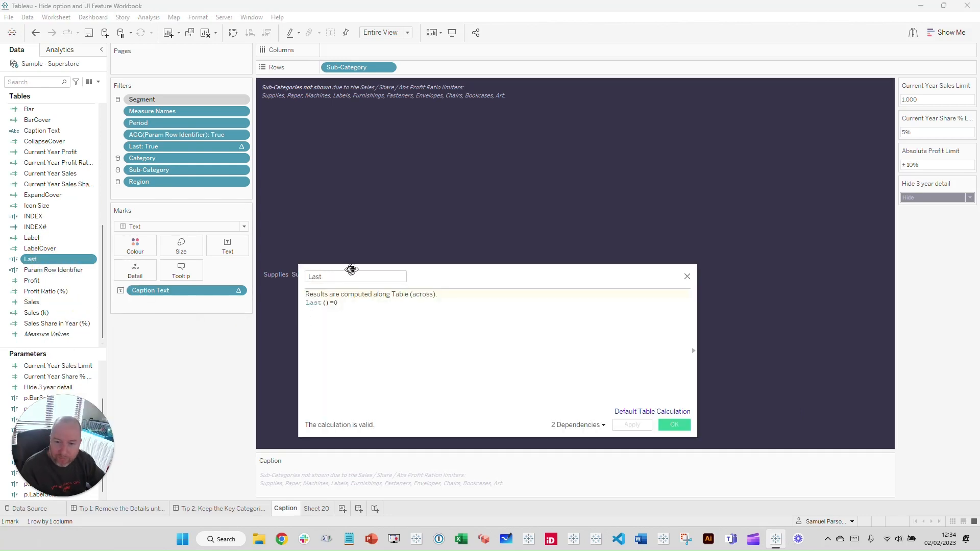
scroll(382, 322, up, 4)
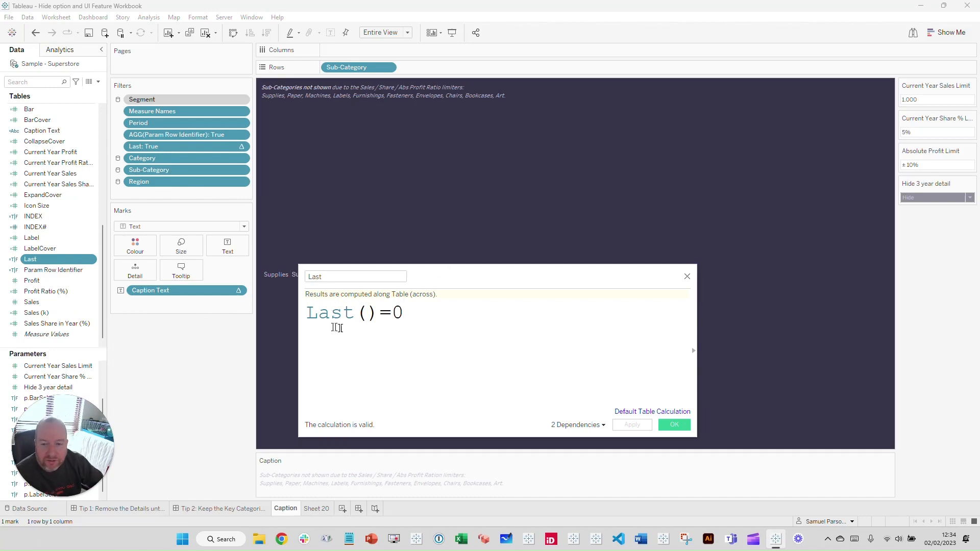
click(368, 318)
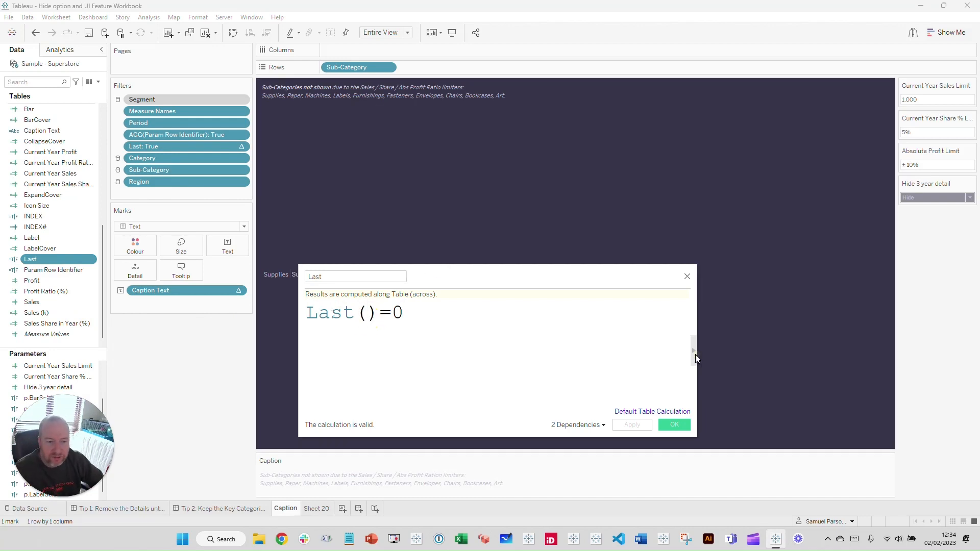
click(694, 353)
click(342, 312)
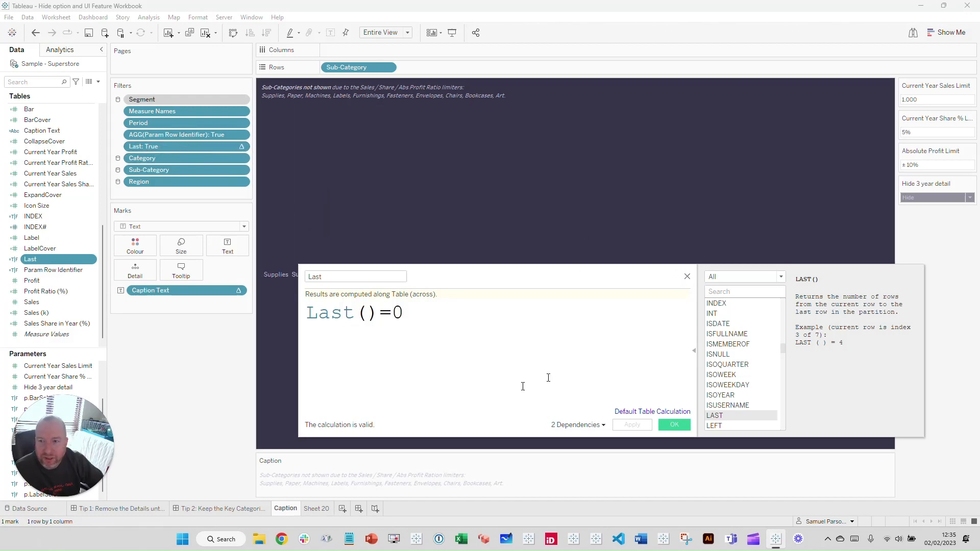
click(688, 278)
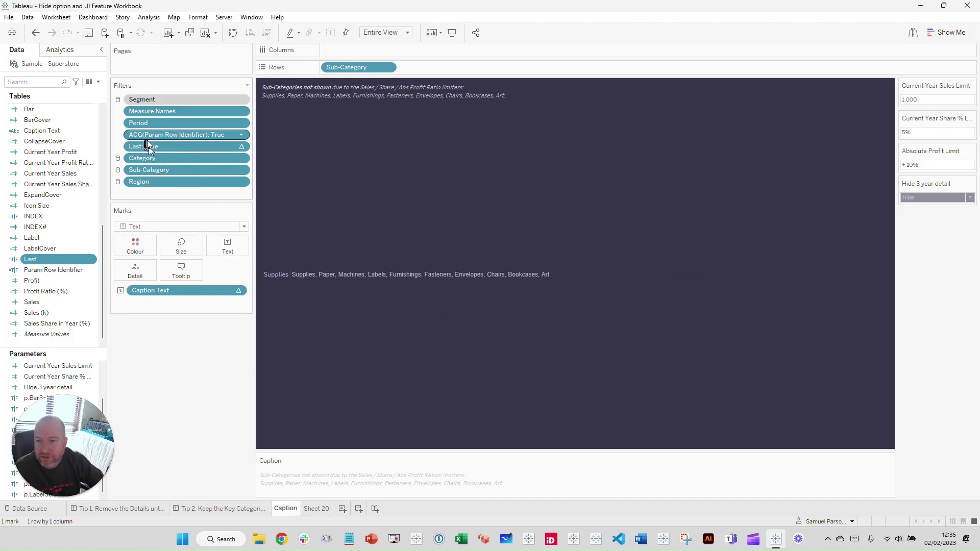
- Remove the Last: True filter and widen the Sub-Category column to compare how the caption text builds up per row
drag(143, 148, 174, 412)
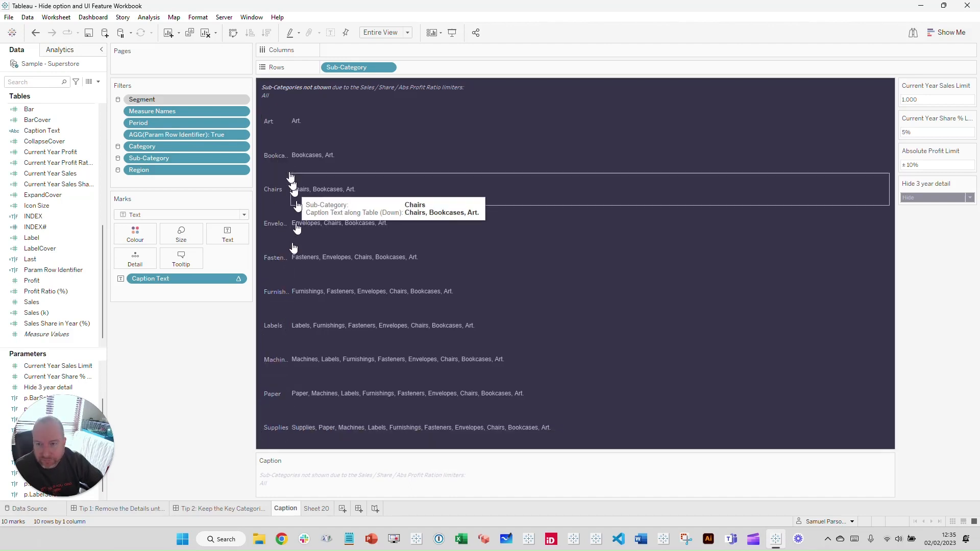
drag(291, 113, 317, 114)
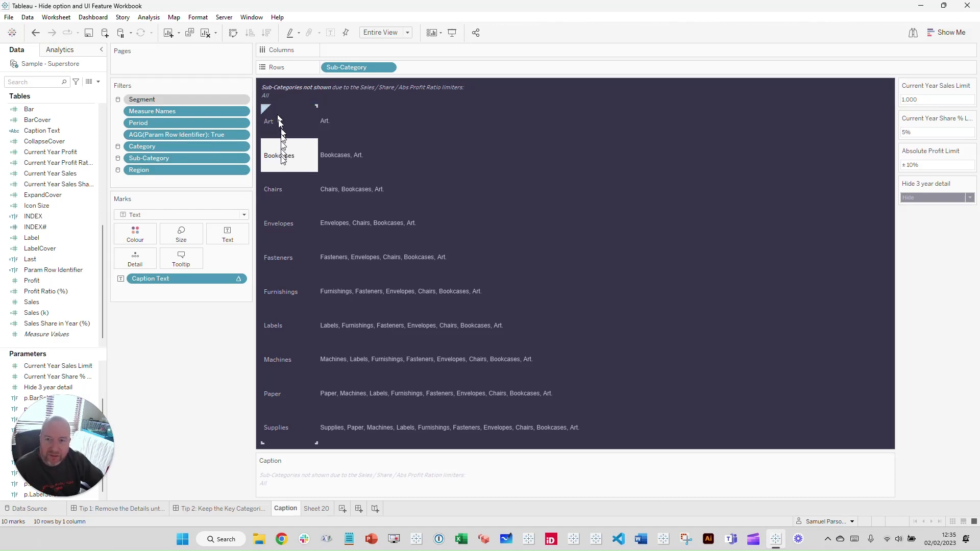
mouse_move(345, 402)
mouse_move(341, 423)
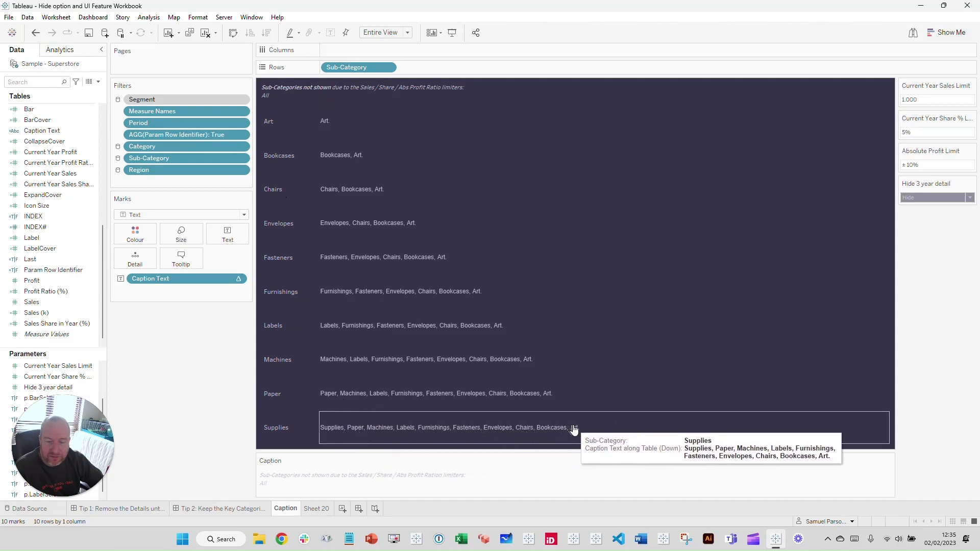
- Examine how the Caption sheet's title includes the Caption Text field, and close the title editor without changes
double_click(262, 95)
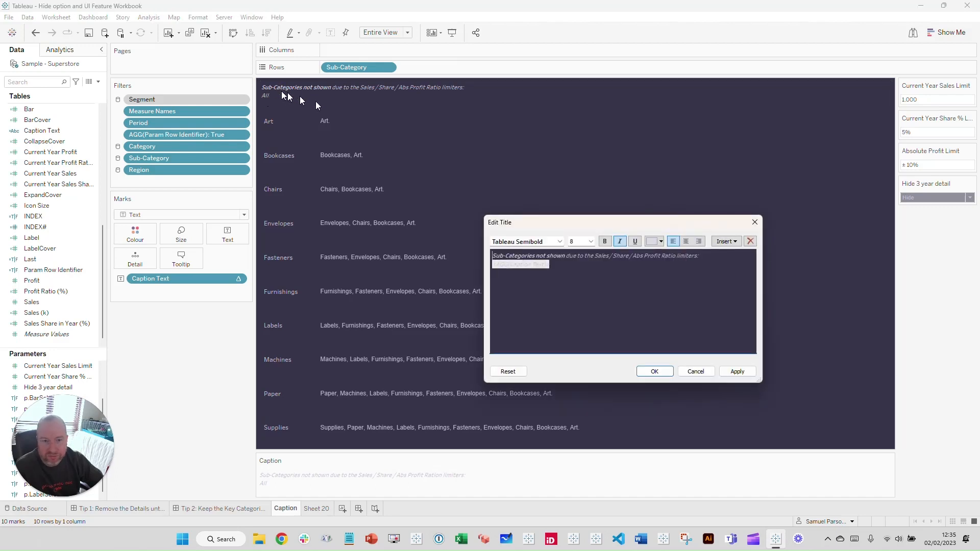
drag(564, 266, 474, 264)
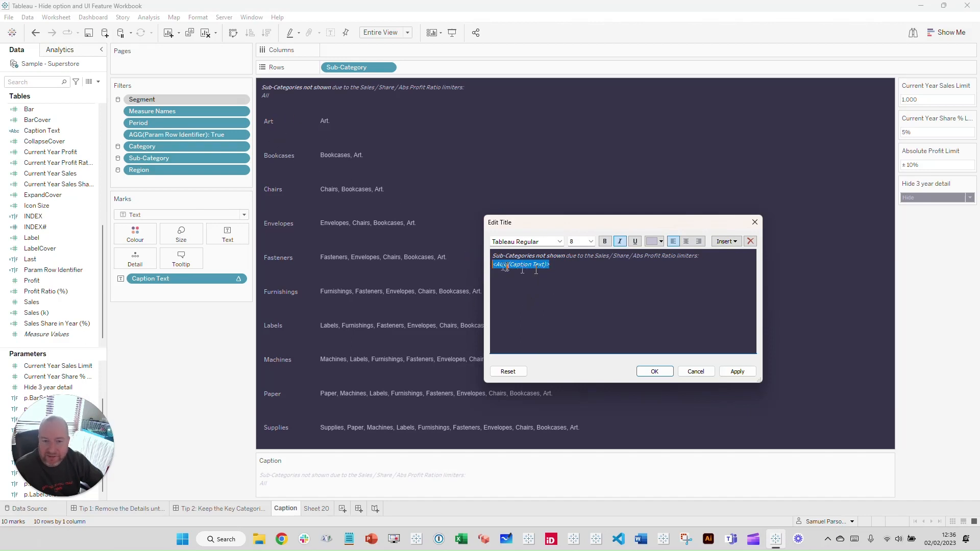
click(755, 223)
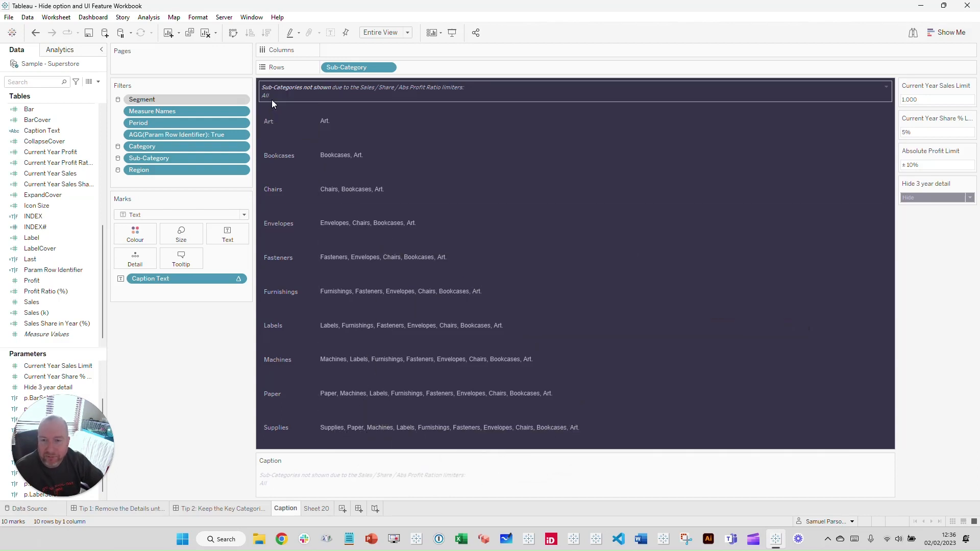
- Undo the column widening and the filter removal, and take the Last: True filter off the sheet again
click(36, 33)
click(35, 33)
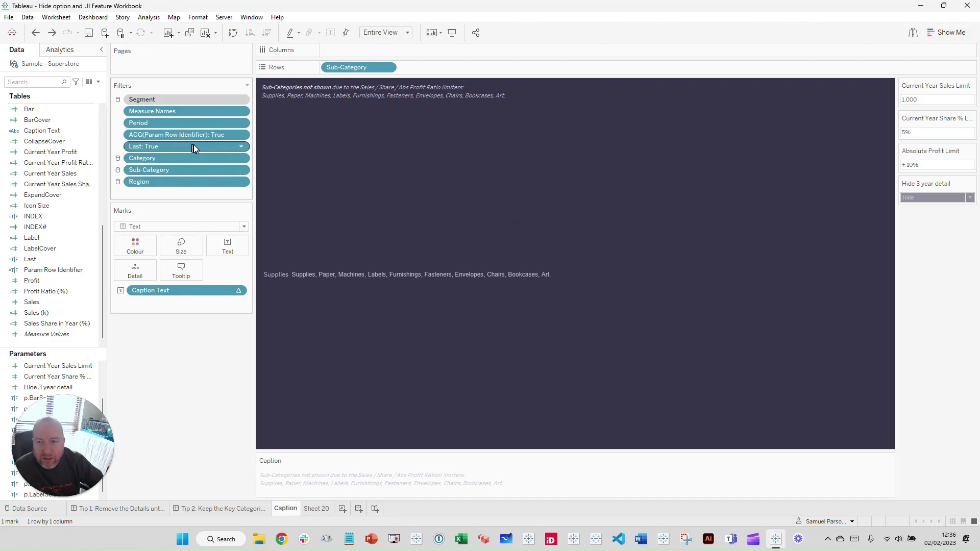
drag(194, 147, 198, 449)
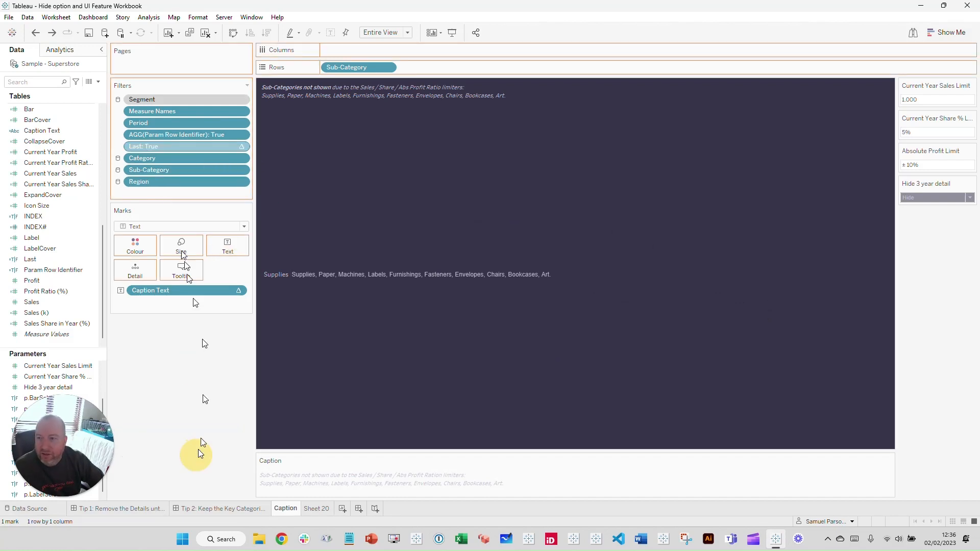
- Create a calculated field named LAST# with the formula LAST()
click(98, 82)
click(60, 93)
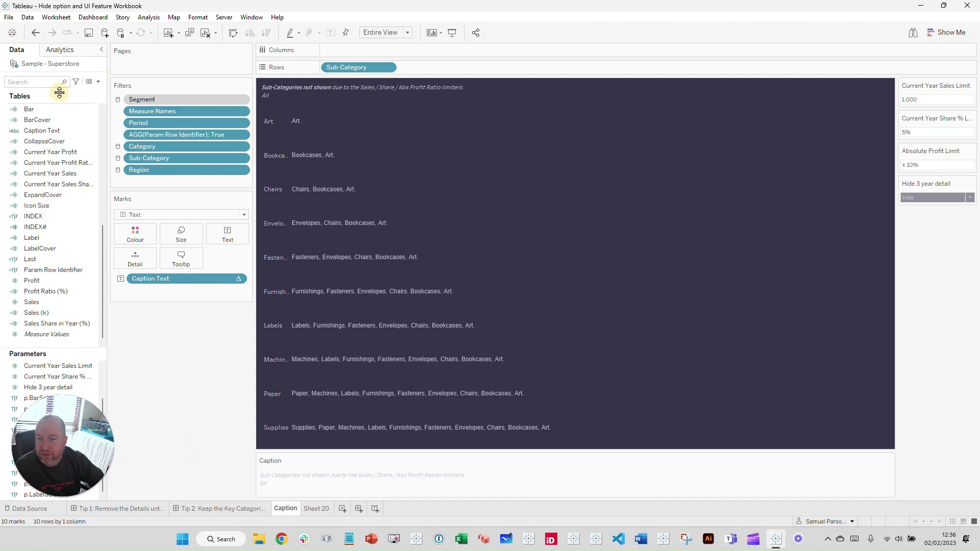
text(LAST#)
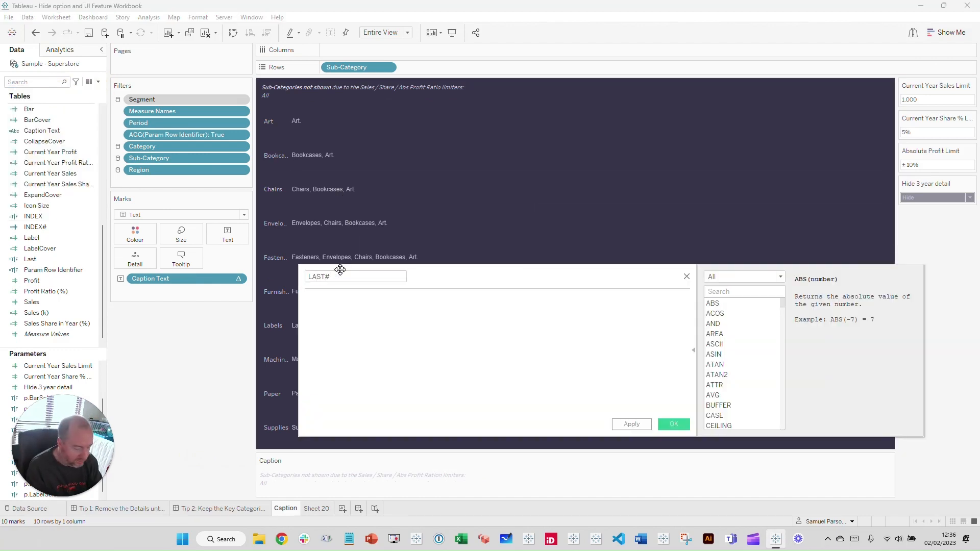
text(LAST()
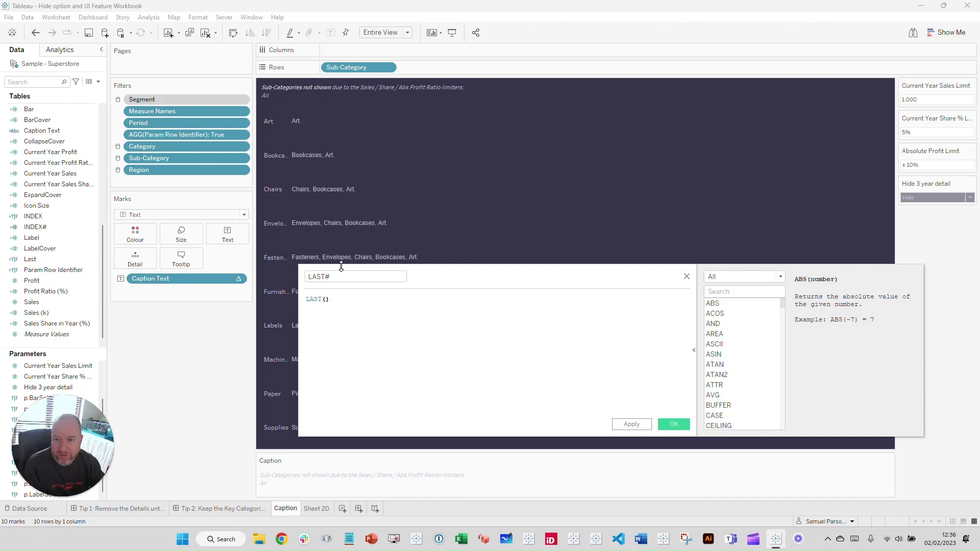
click(674, 425)
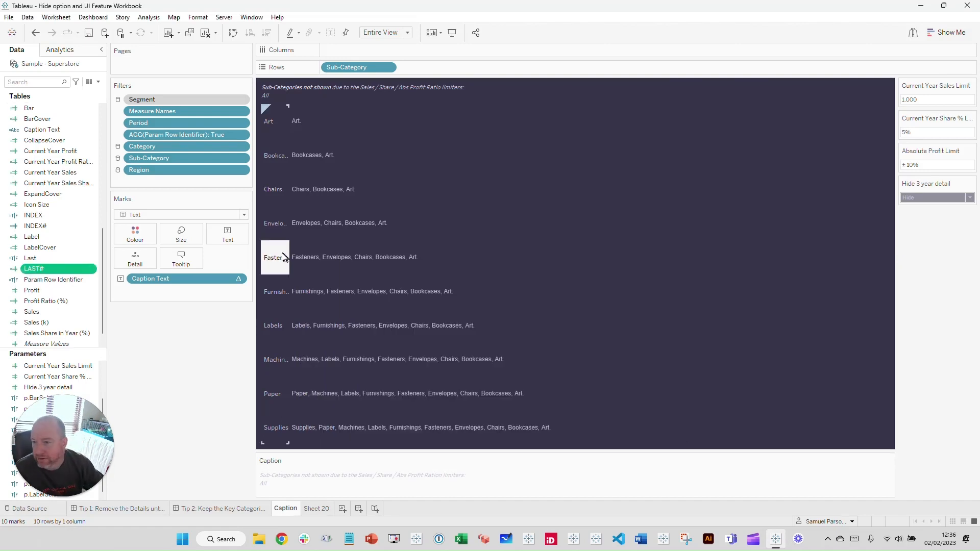
- Convert the LAST# field to discrete and add it to Rows after Sub-Category
right_click(64, 271)
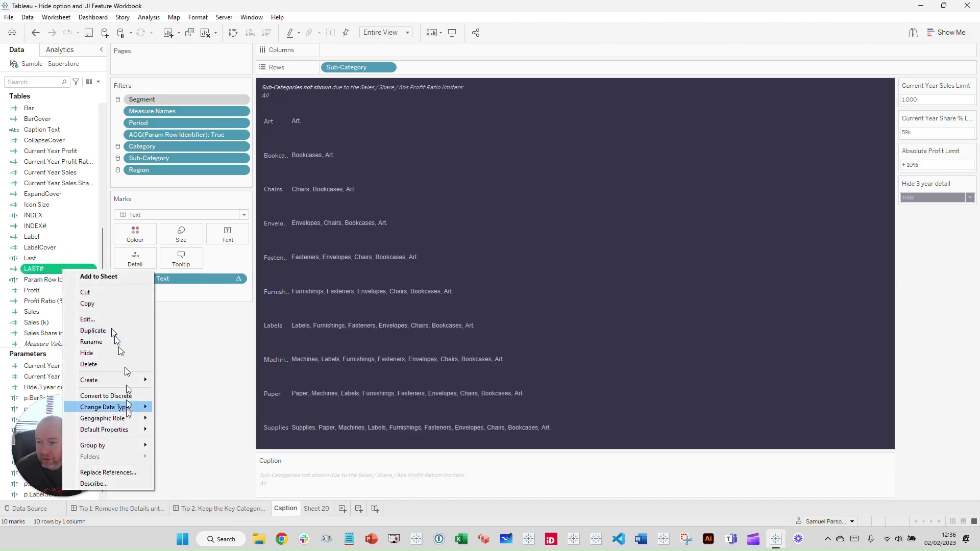
click(128, 400)
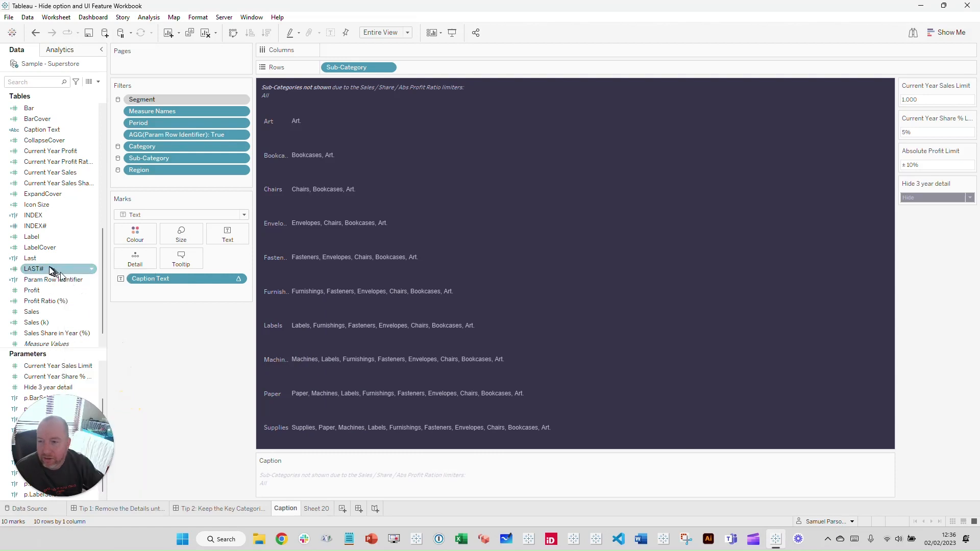
drag(51, 269, 351, 40)
drag(419, 68, 416, 68)
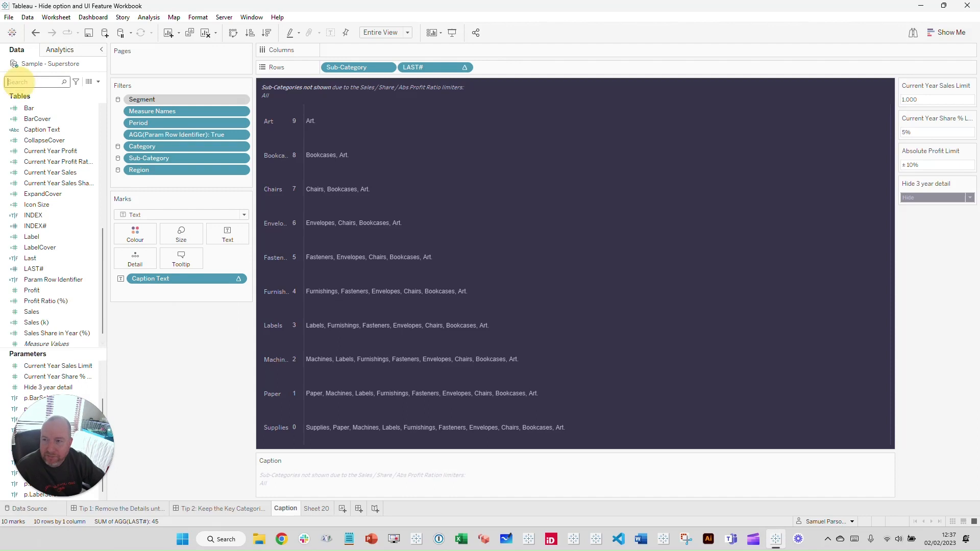
- Find the Caption Text field, open its calculation, and enlarge the editor and its text to make the formula readable
click(19, 82)
text(captio)
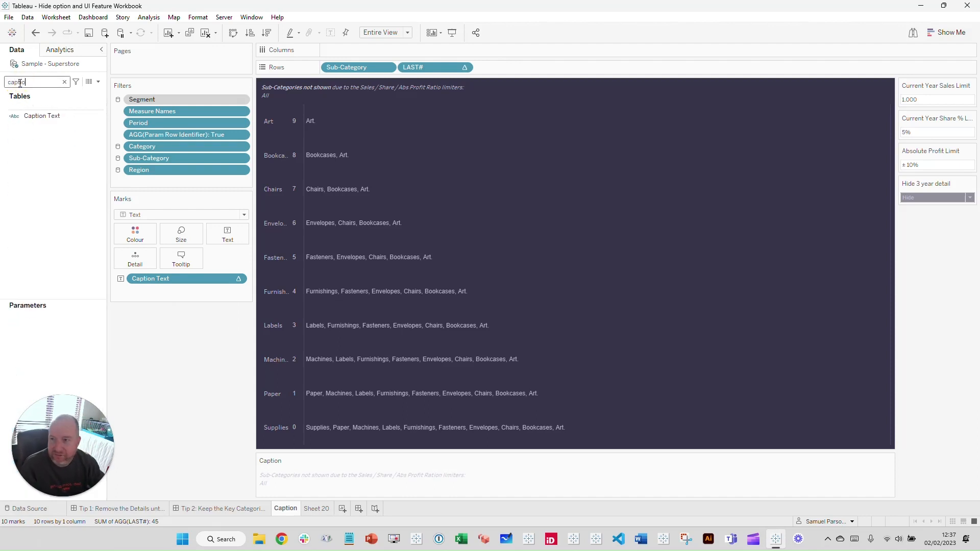
right_click(53, 115)
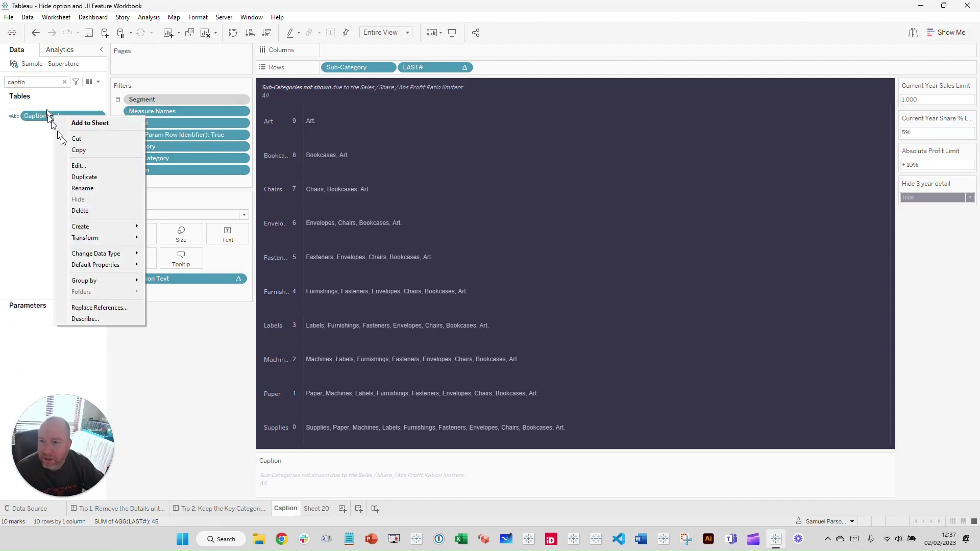
click(77, 164)
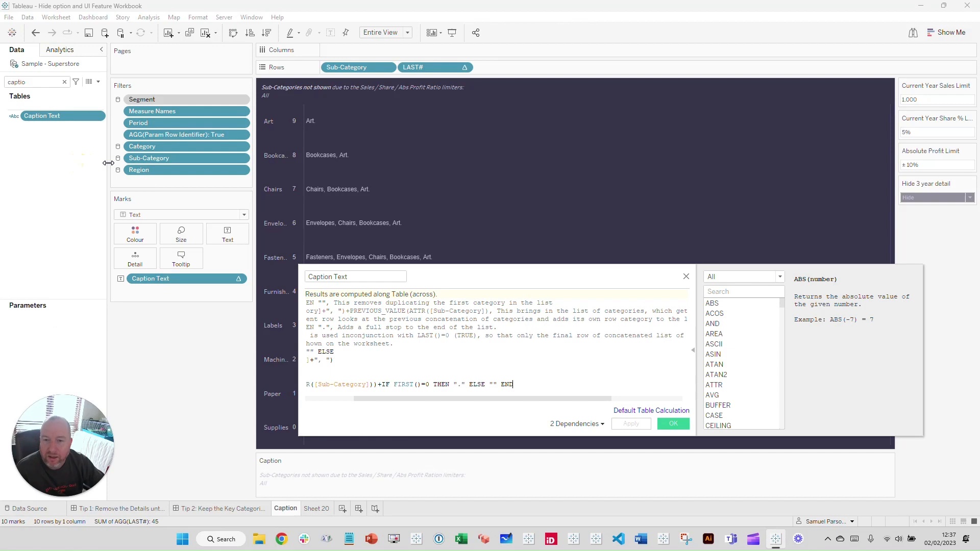
click(693, 353)
drag(556, 266, 547, 124)
drag(697, 234, 829, 234)
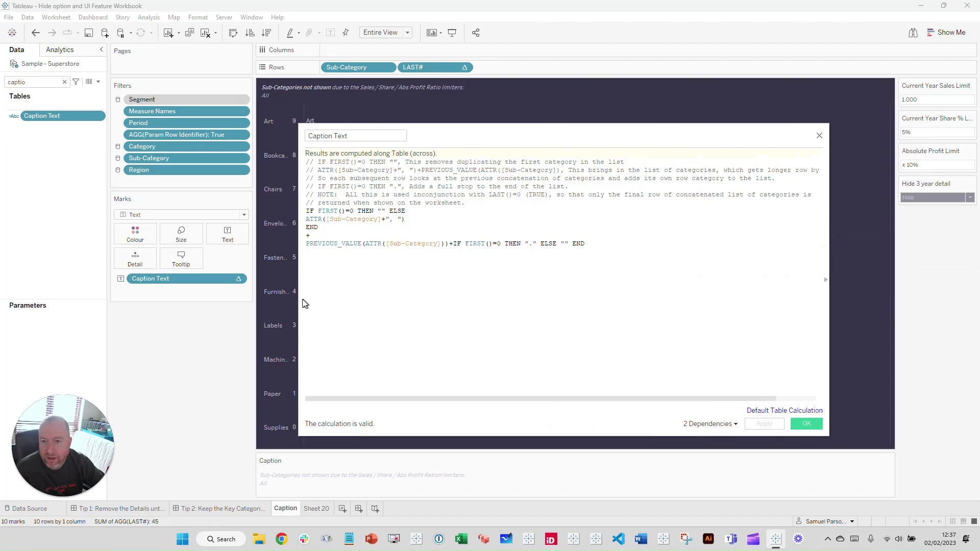
drag(301, 300, 260, 303)
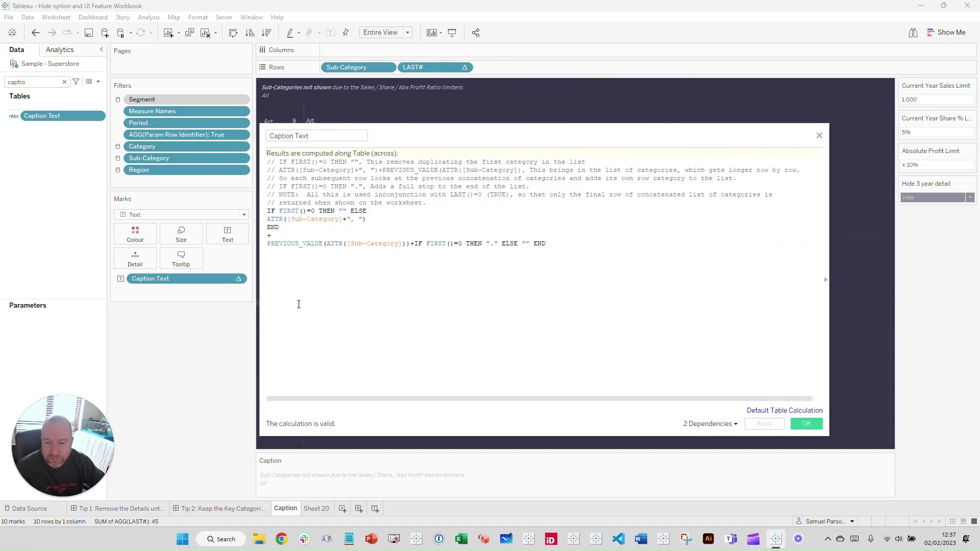
ctrl+scroll(357, 250, up, 3)
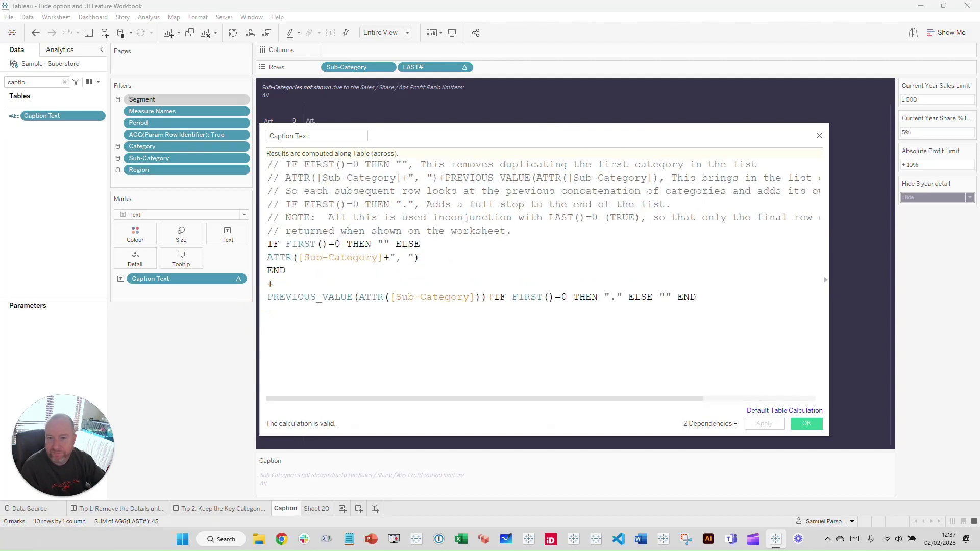
ctrl+scroll(420, 312, up, 1)
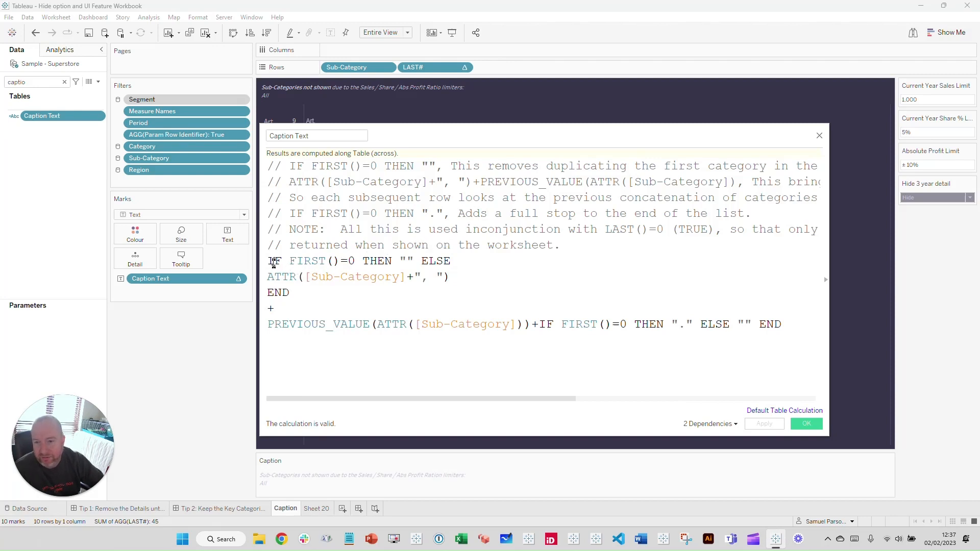
- Examine how the Caption Text formula with FIRST() and PREVIOUS_VALUE builds the list, comparing it with the sub-category rows on the sheet
drag(271, 260, 812, 325)
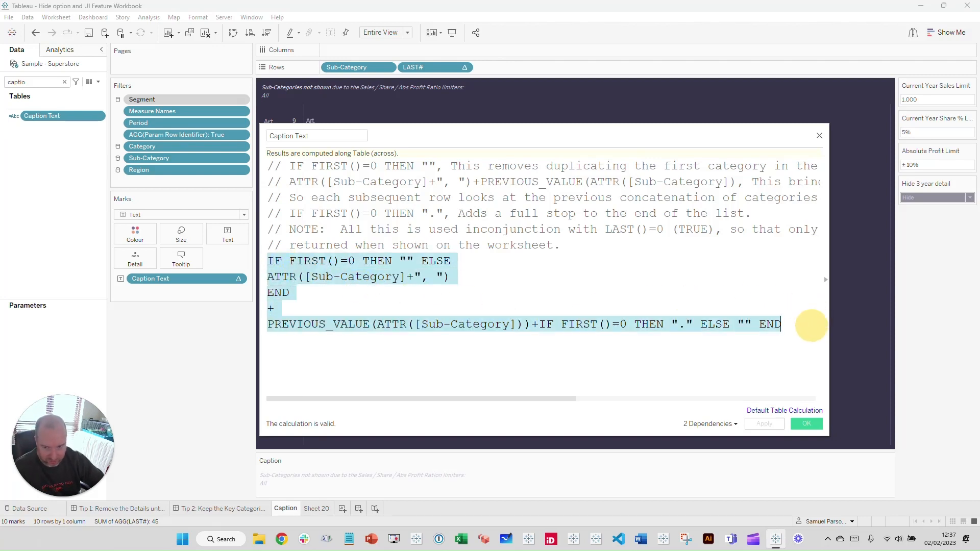
click(443, 365)
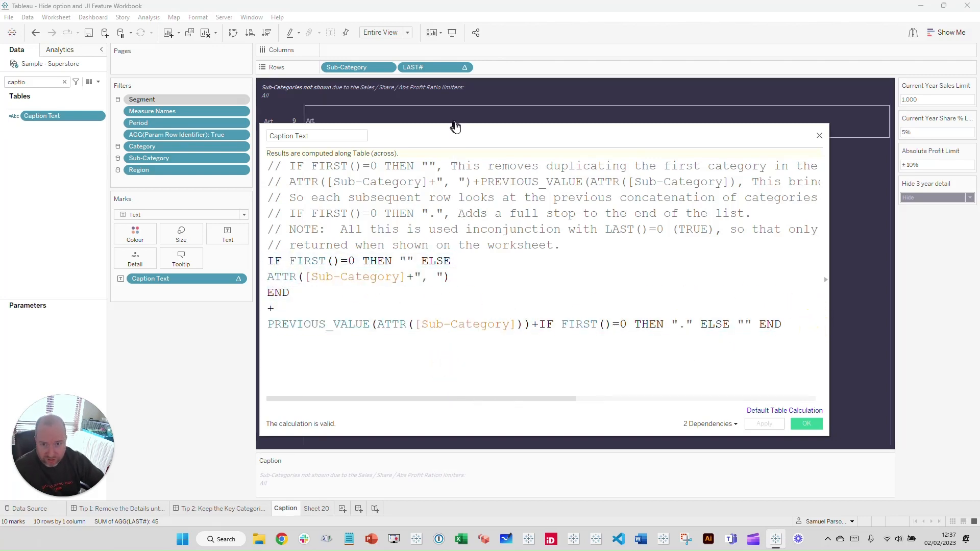
drag(456, 125, 663, 137)
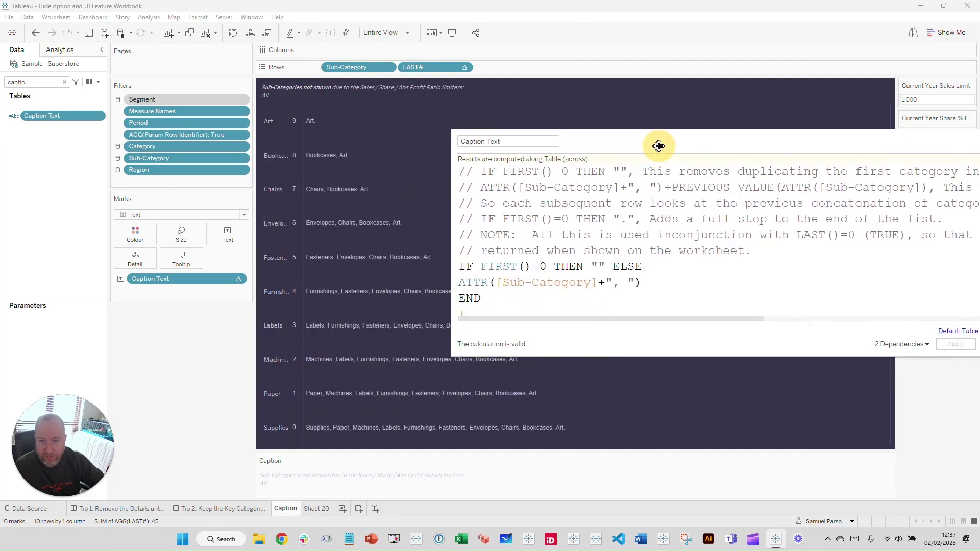
mouse_move(310, 123)
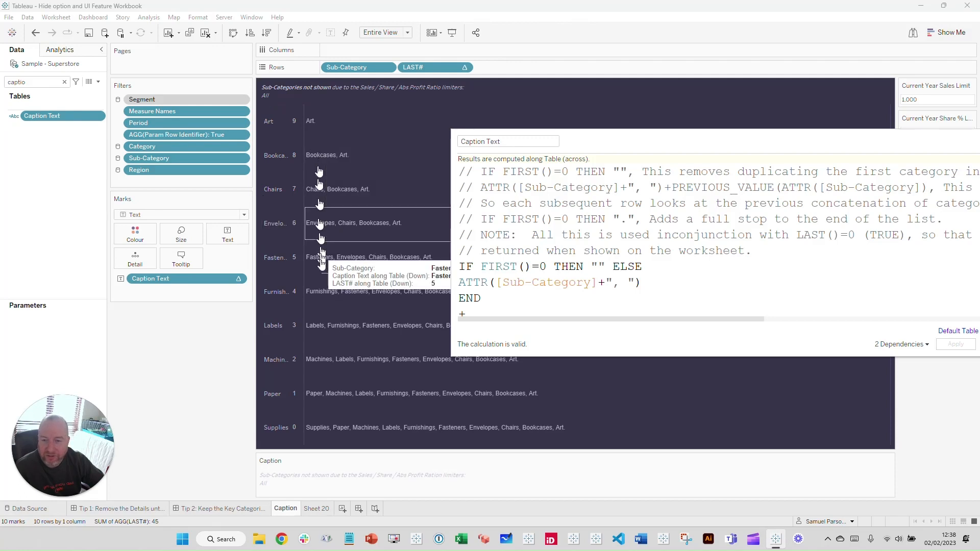
right_click(329, 438)
click(730, 305)
scroll(653, 291, down, 1)
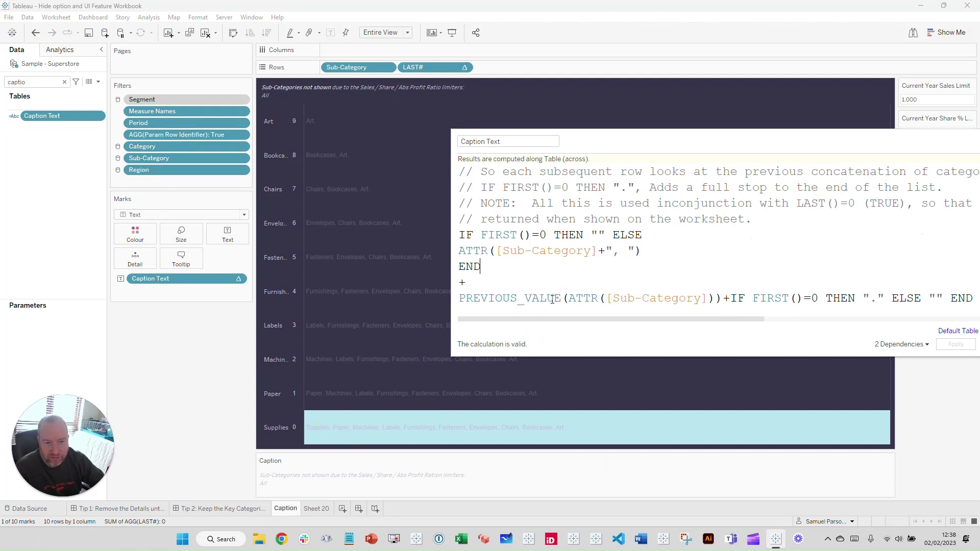
click(338, 397)
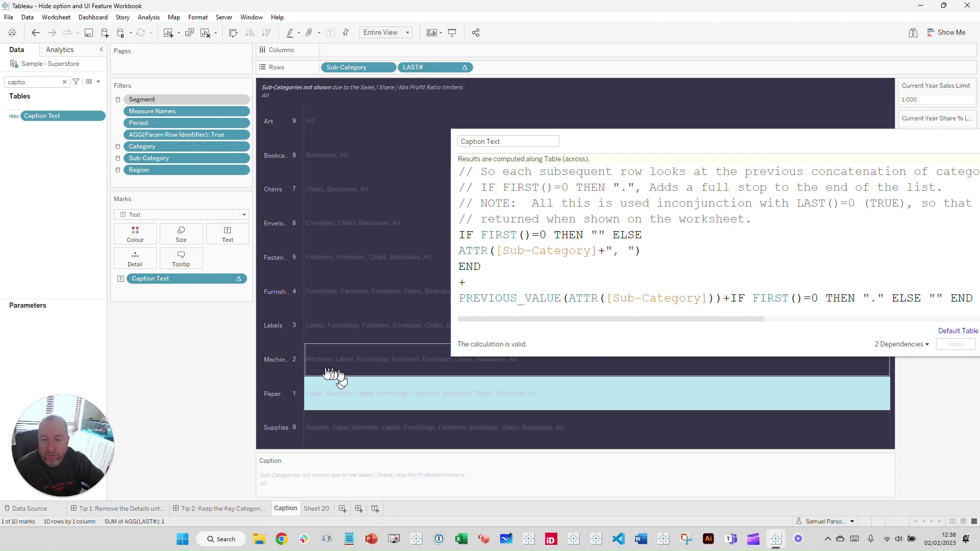
click(337, 393)
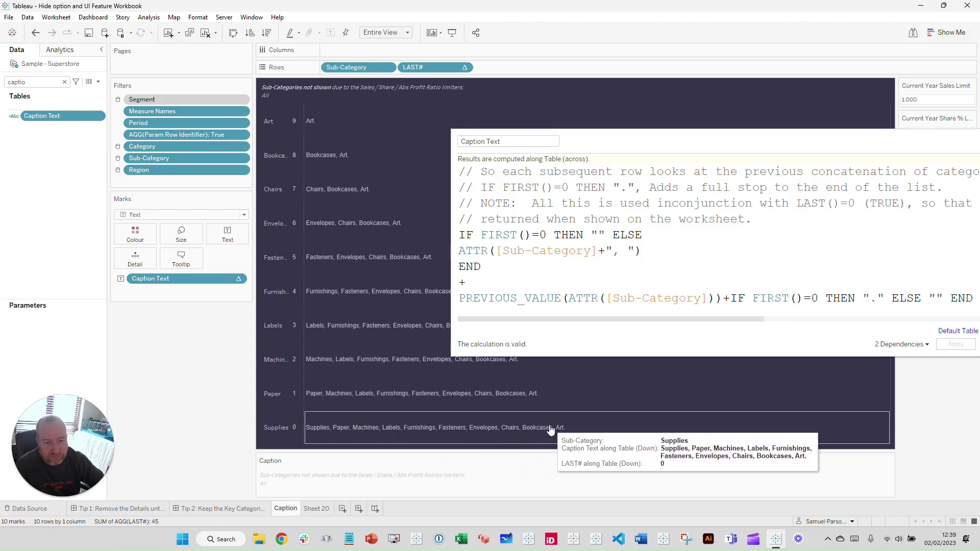
- Examine the full stop and comma separator in the Caption Text formula against the rows, and close the editor without changes
drag(567, 132, 536, 79)
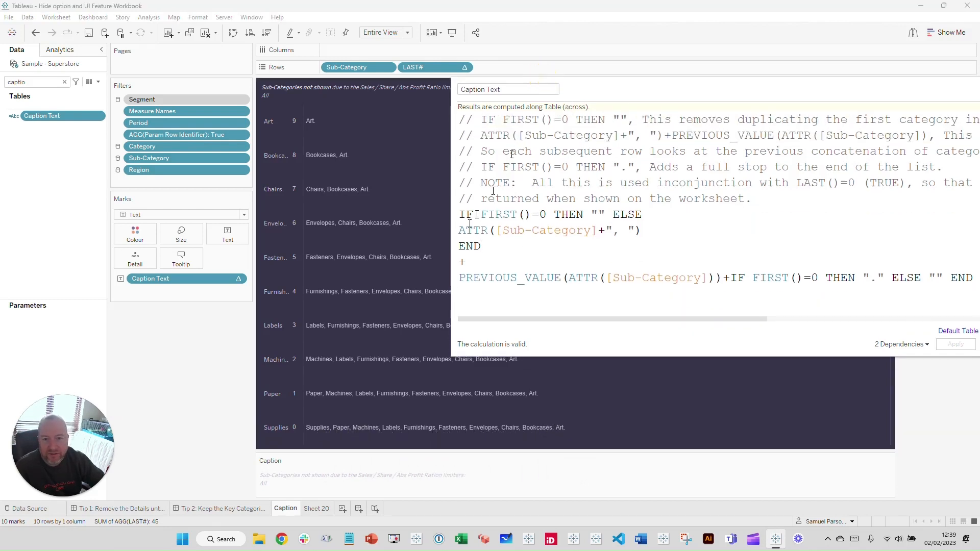
drag(449, 231, 366, 230)
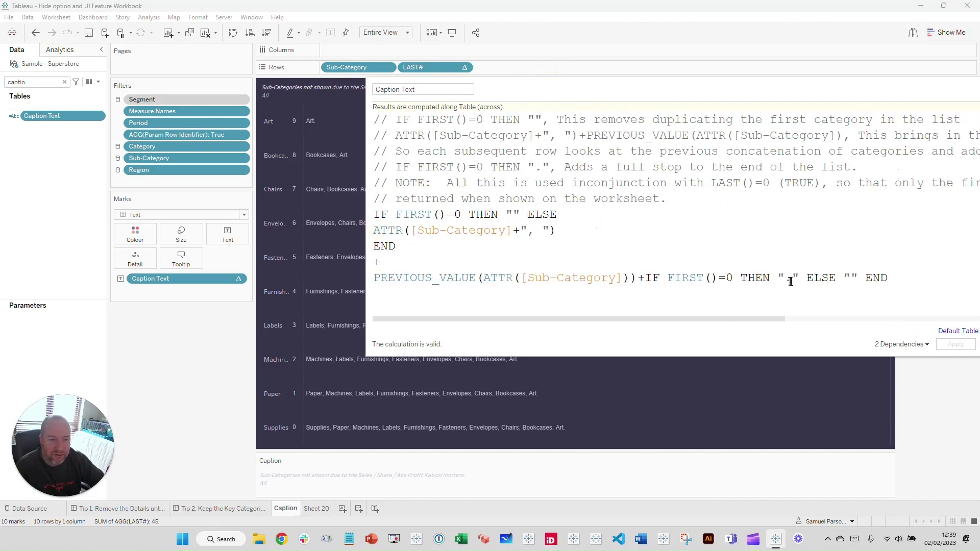
mouse_move(564, 433)
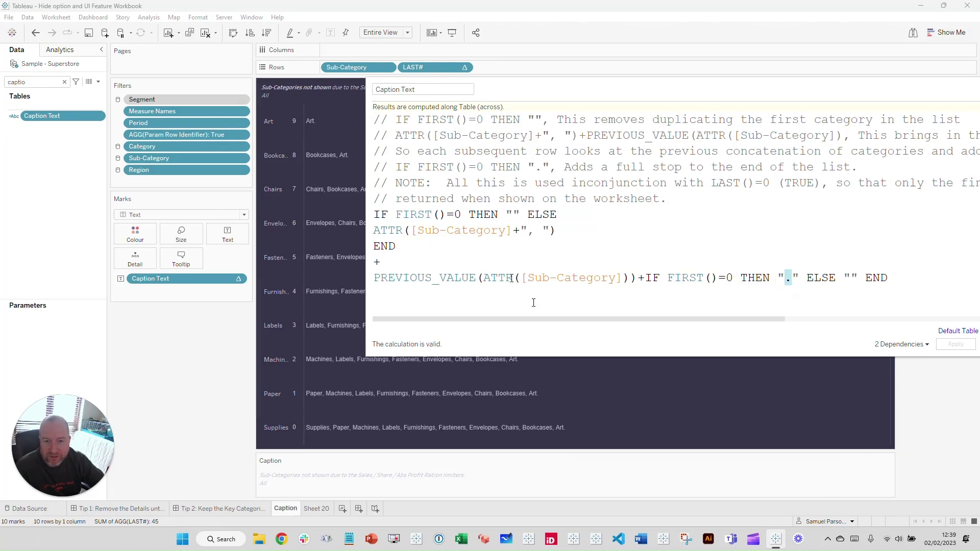
double_click(539, 233)
mouse_move(363, 398)
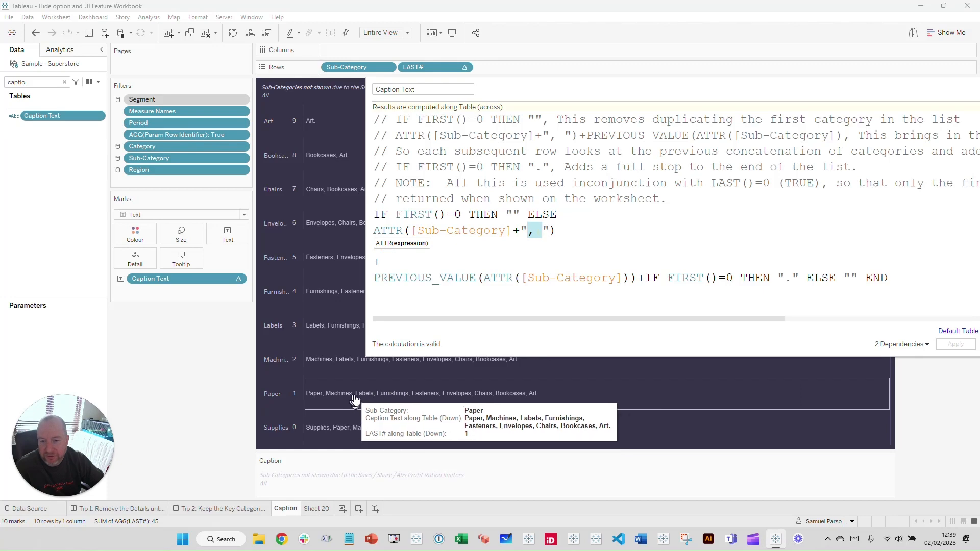
click(603, 248)
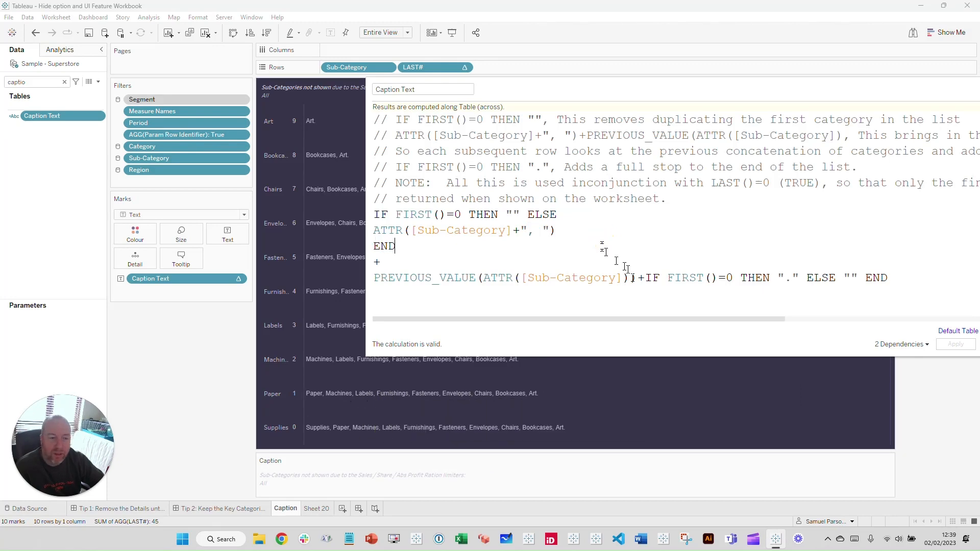
drag(516, 87, 361, 118)
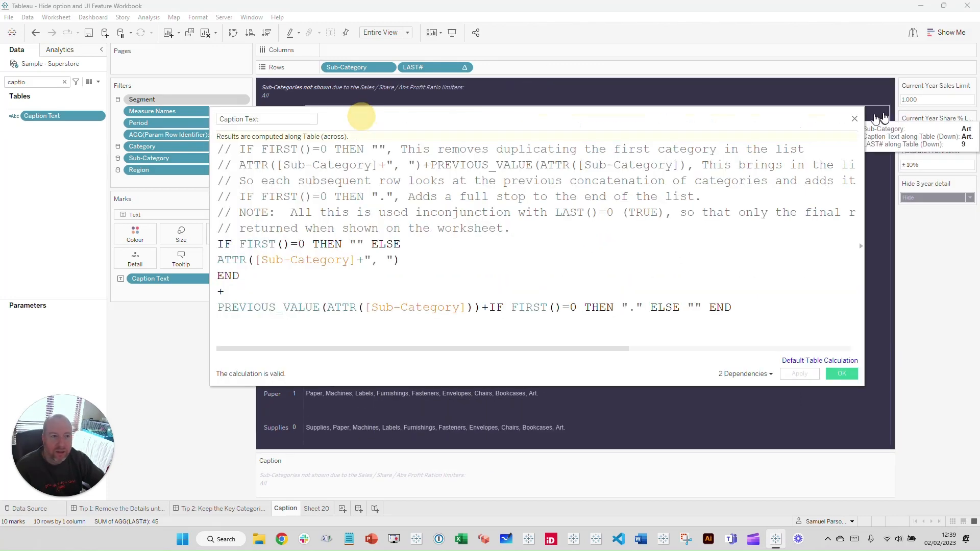
click(853, 119)
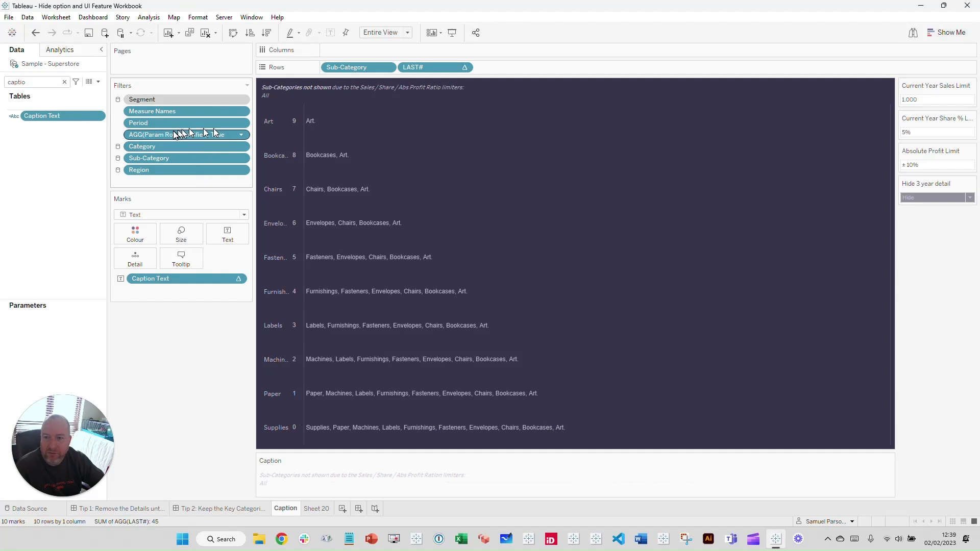
- Filter the sheet by the Last field with only True selected, inspect the remaining row, and take the filter off again
click(65, 82)
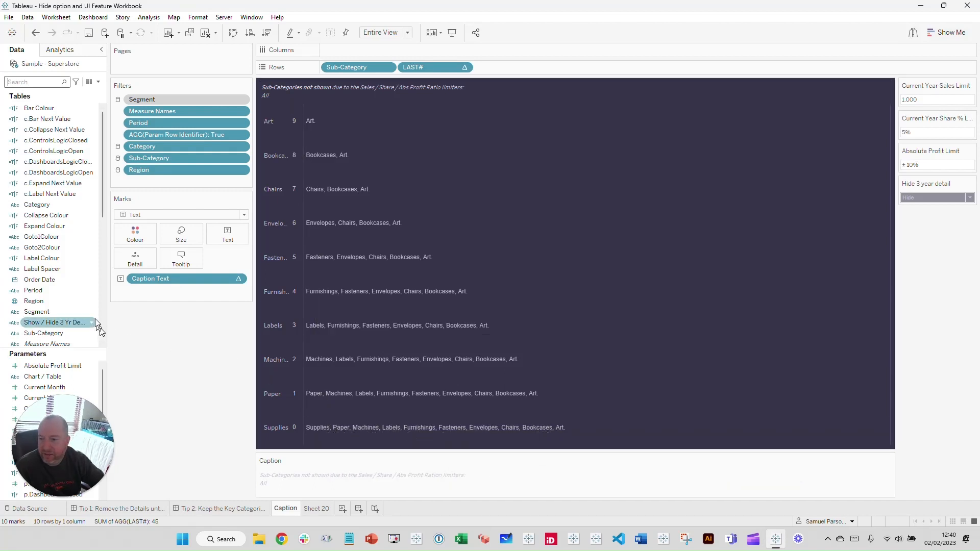
scroll(56, 280, down, 4)
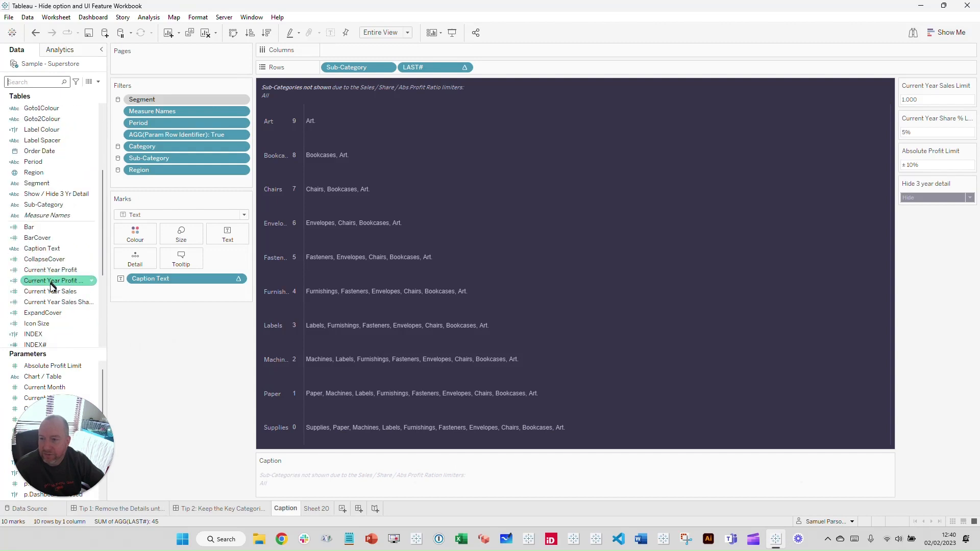
scroll(53, 286, down, 4)
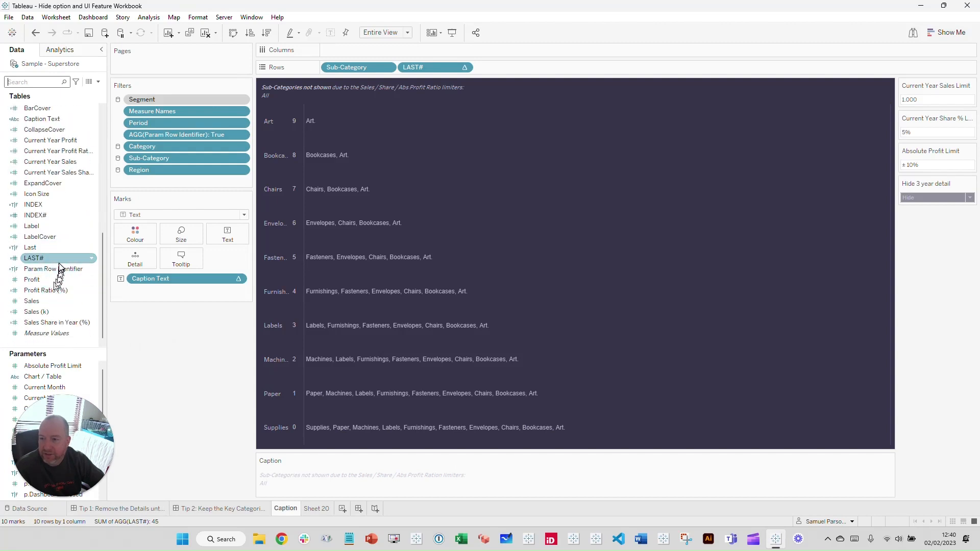
drag(46, 249, 108, 234)
drag(164, 187, 163, 186)
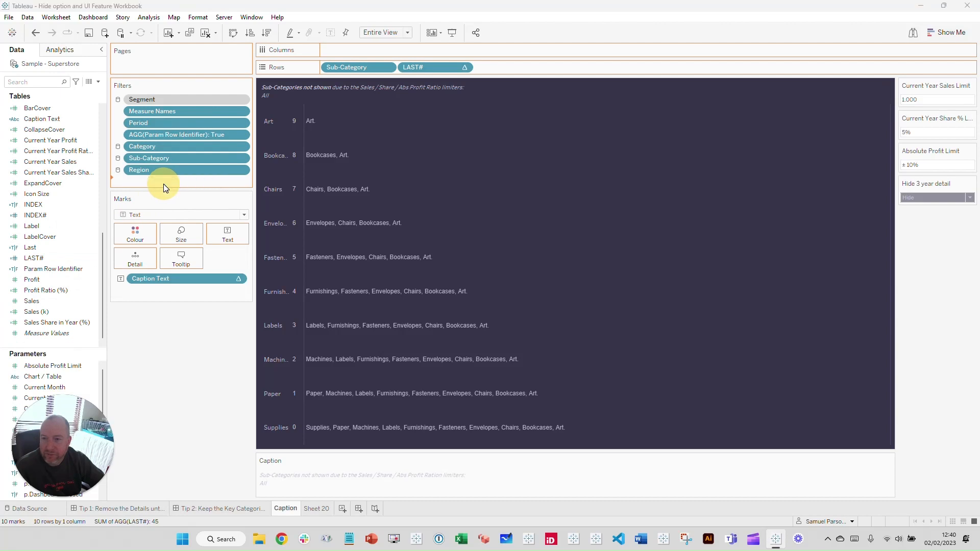
click(394, 201)
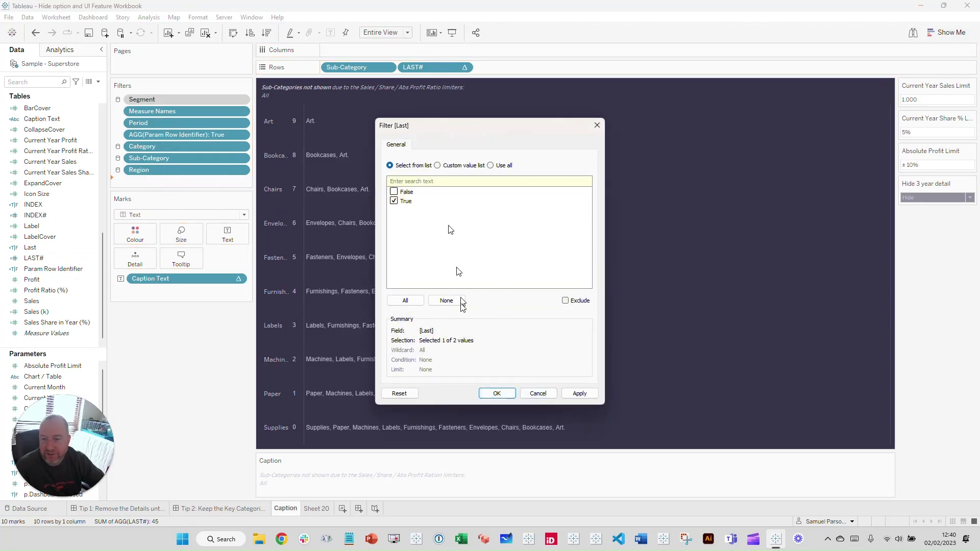
click(484, 396)
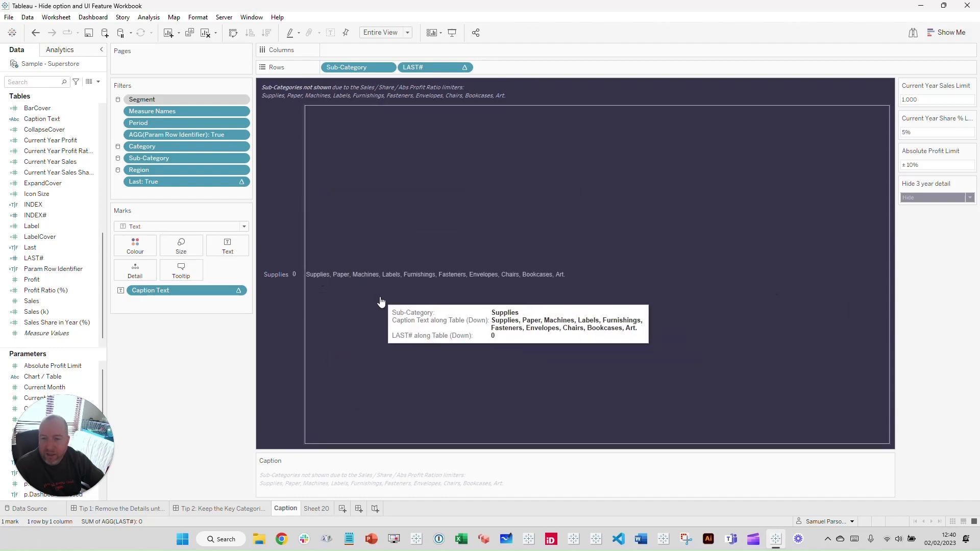
drag(159, 184, 176, 385)
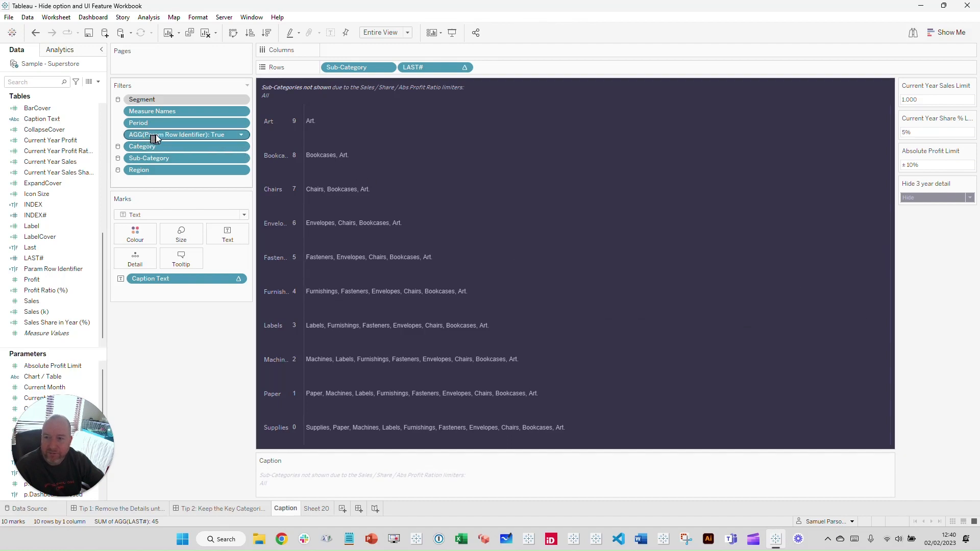
- Open the Param Row Identifier calculation, enlarge its text to examine the three limit conditions, and close the editor without changes
right_click(75, 273)
click(105, 332)
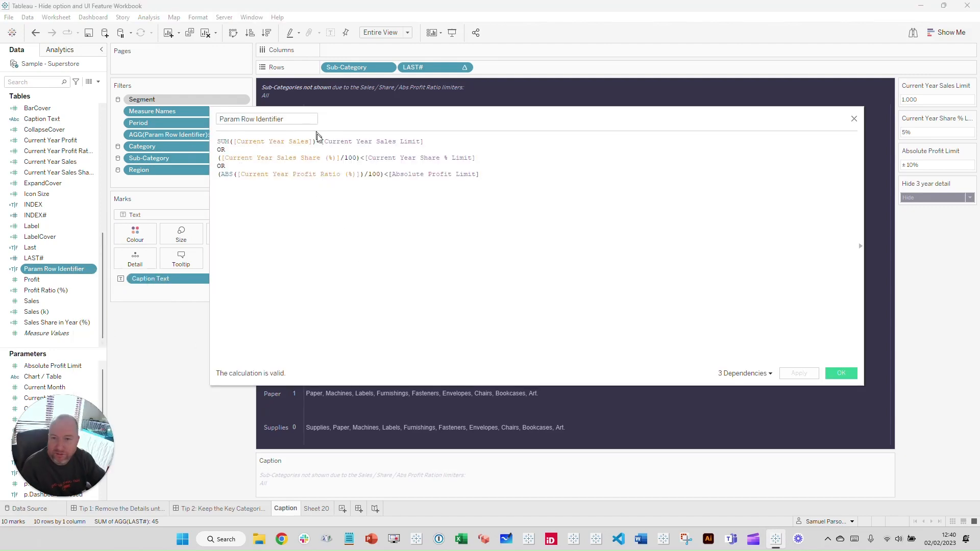
ctrl+scroll(317, 136, up, 3)
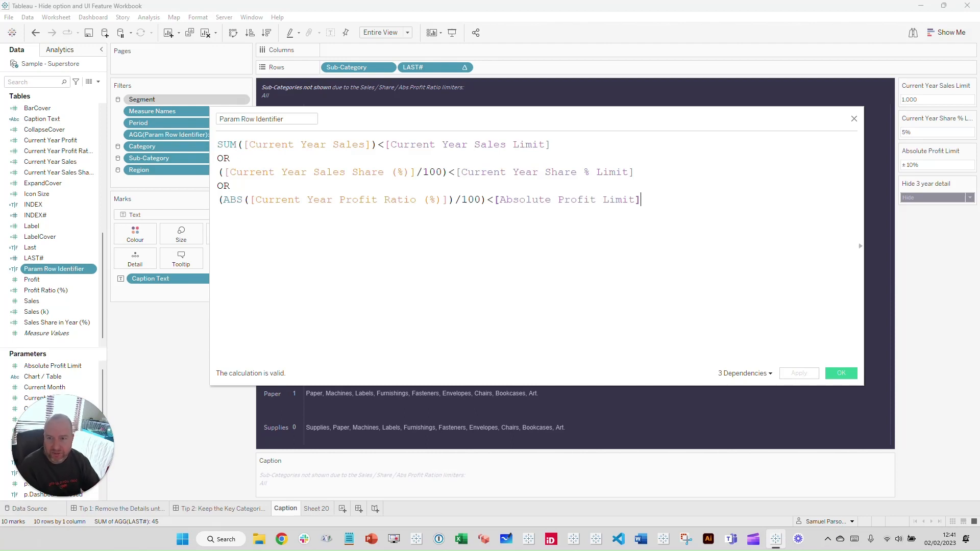
click(854, 119)
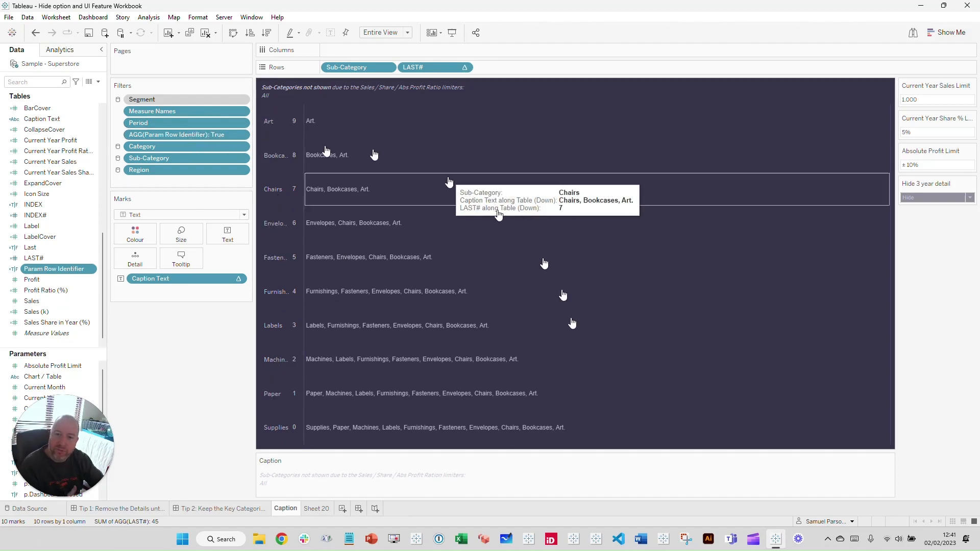
- Take the Param Row Identifier filter off the sheet, inspect the resulting sub-category list, and undo the removal
drag(207, 138, 219, 411)
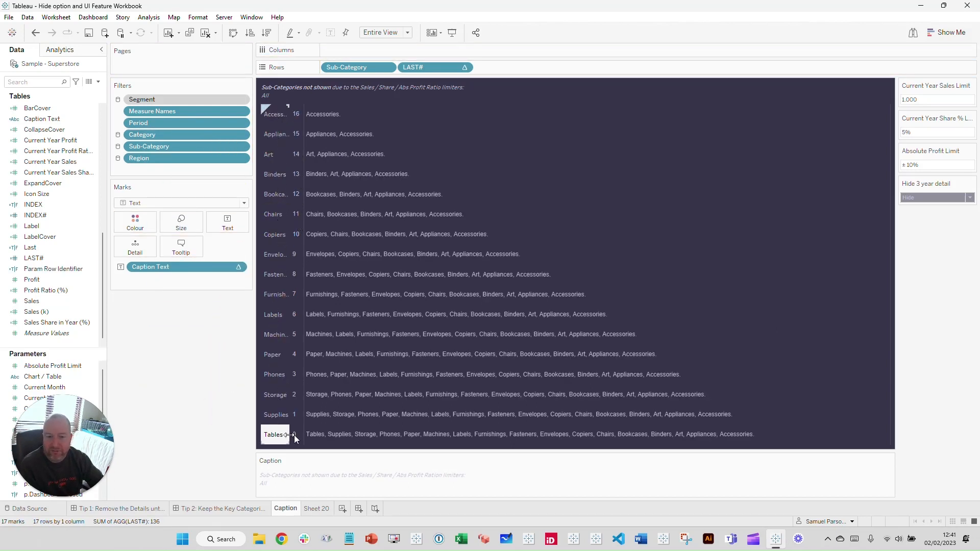
mouse_move(656, 436)
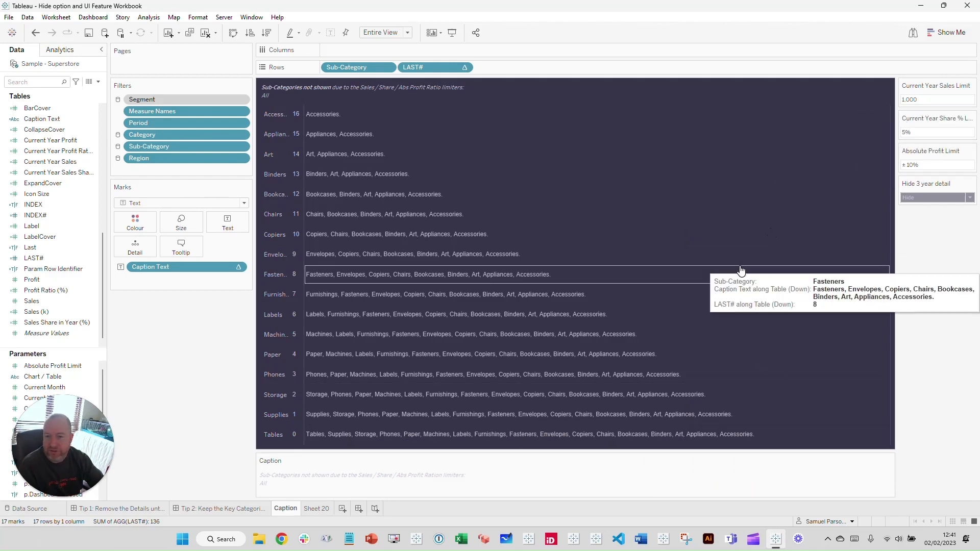
click(35, 34)
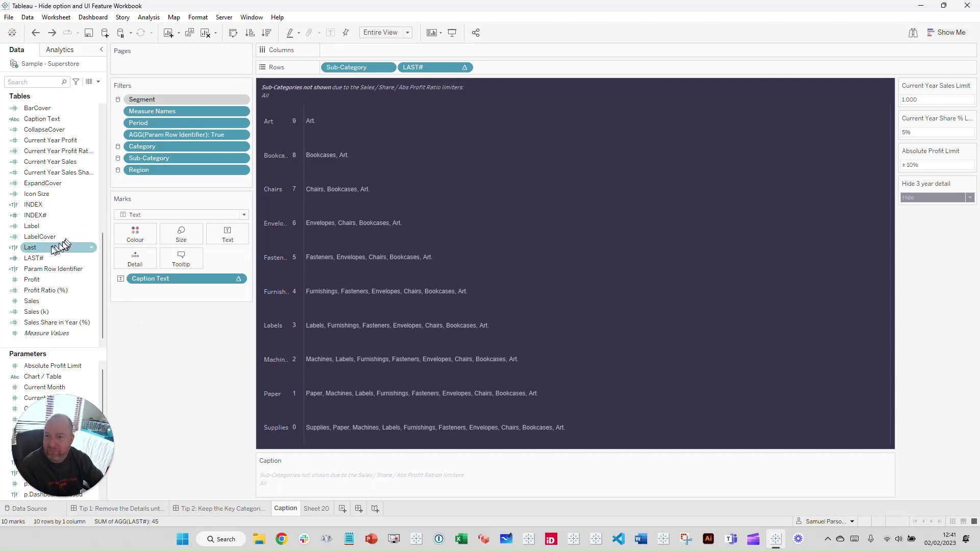
- Filter the sheet by the Last field with only True selected, and remove LAST# from Rows
drag(30, 248, 151, 183)
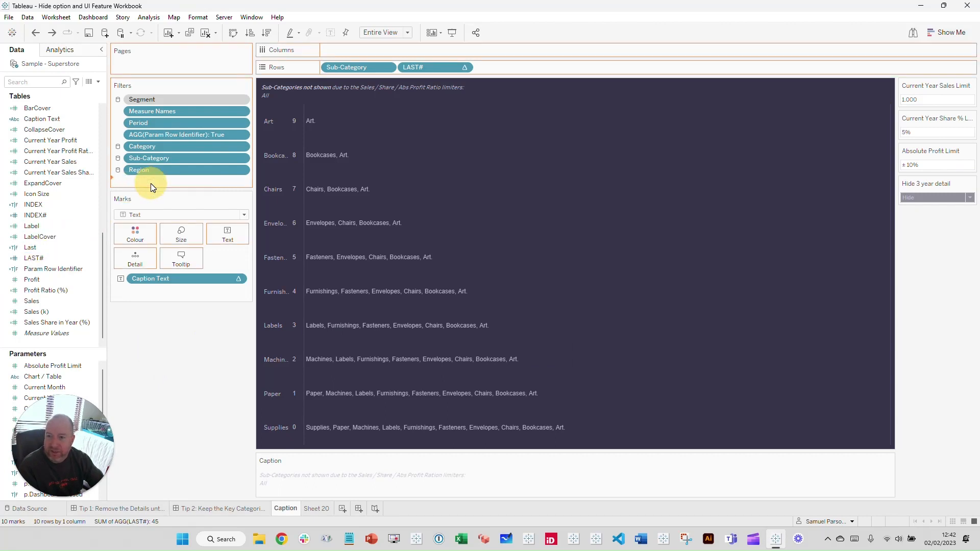
click(394, 201)
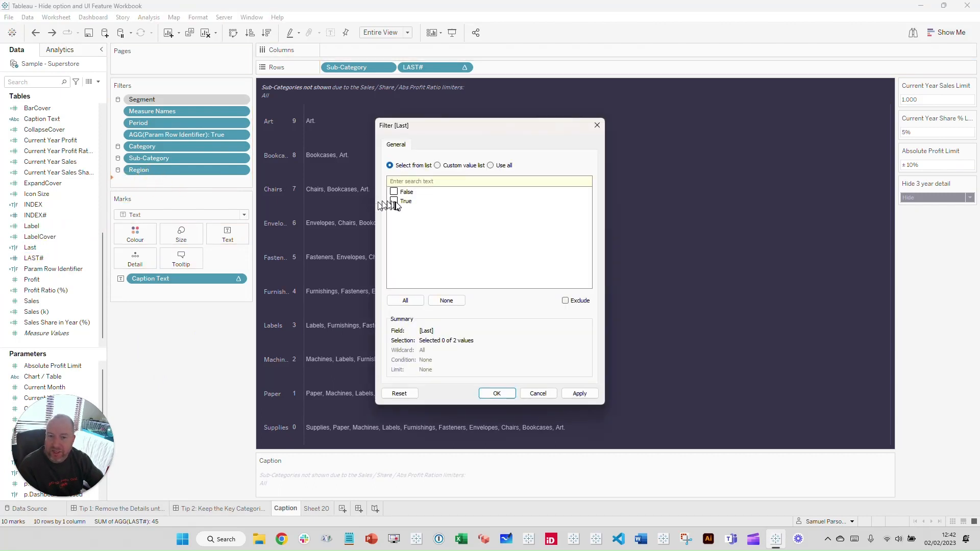
click(493, 391)
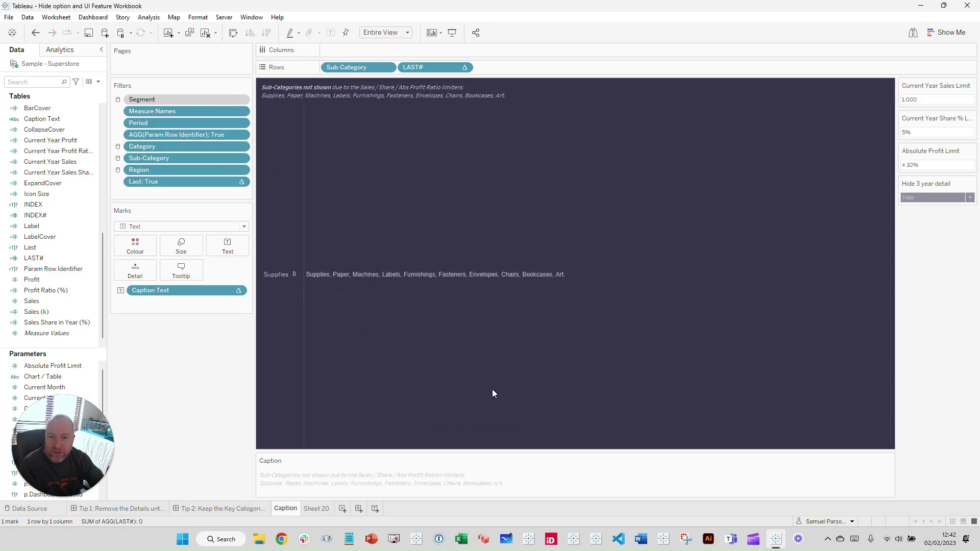
drag(434, 71, 454, 20)
- Hide the Sub-Category header and change the mark type to Polygon
right_click(348, 67)
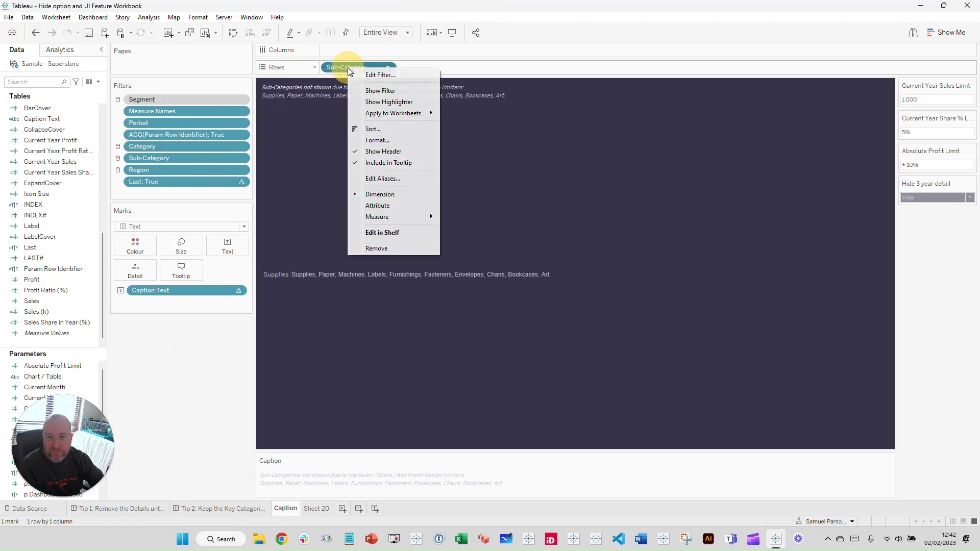
click(378, 157)
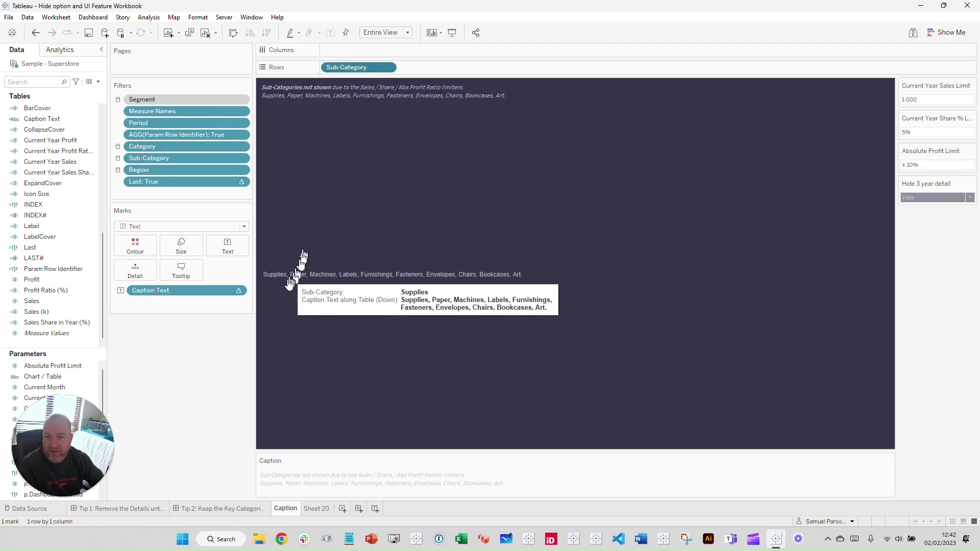
click(146, 228)
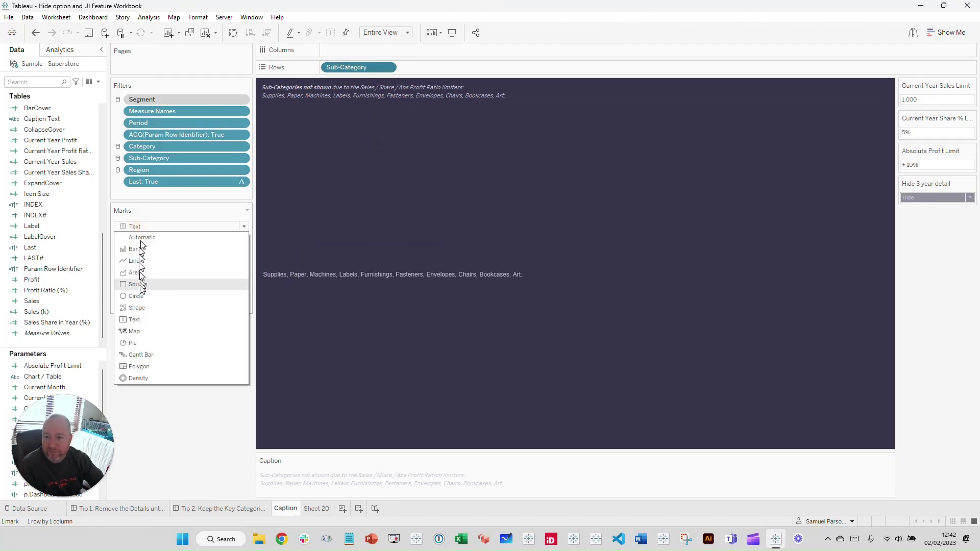
click(140, 367)
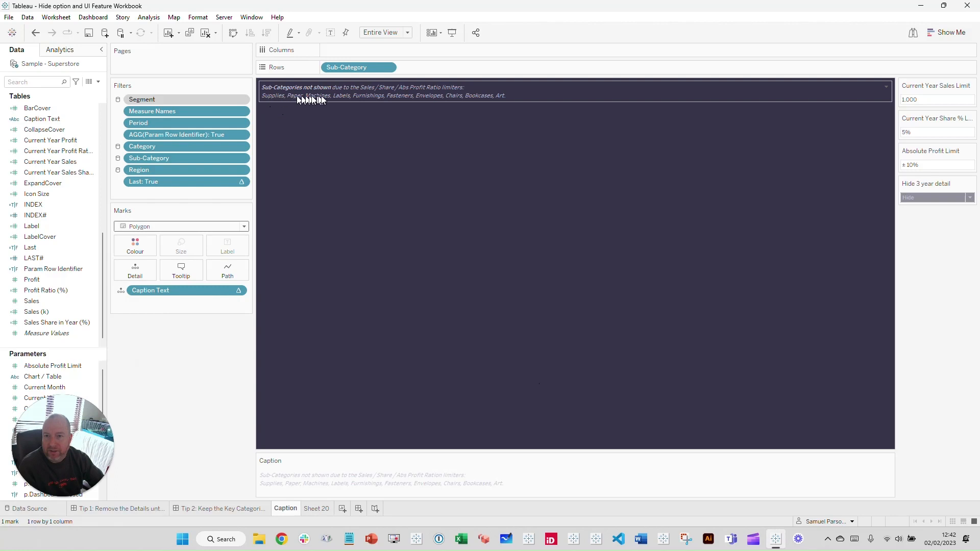
- Open the sheet title for editing, enlarge the editor, and set all the title text to size 28 for readability
double_click(512, 91)
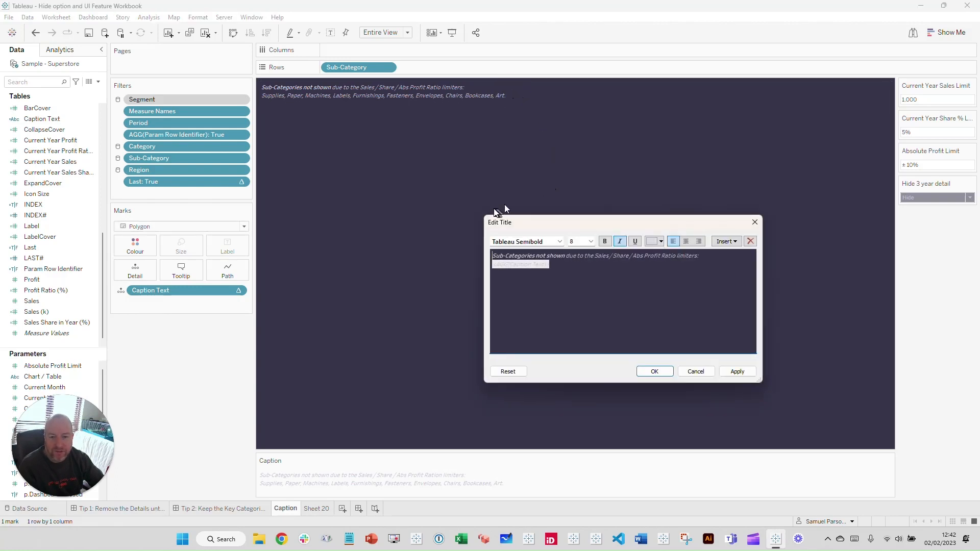
drag(487, 217, 269, 113)
key(ctrl+a)
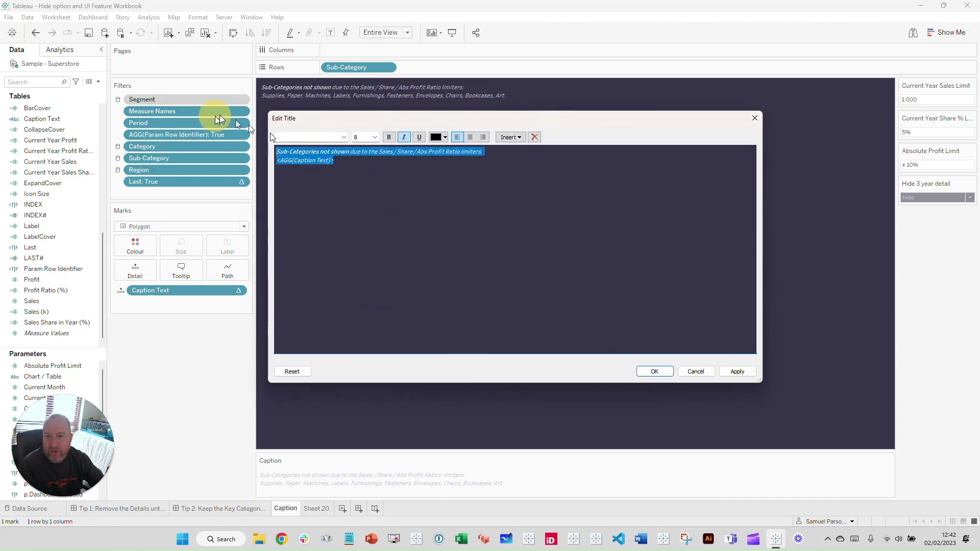
click(375, 137)
click(365, 225)
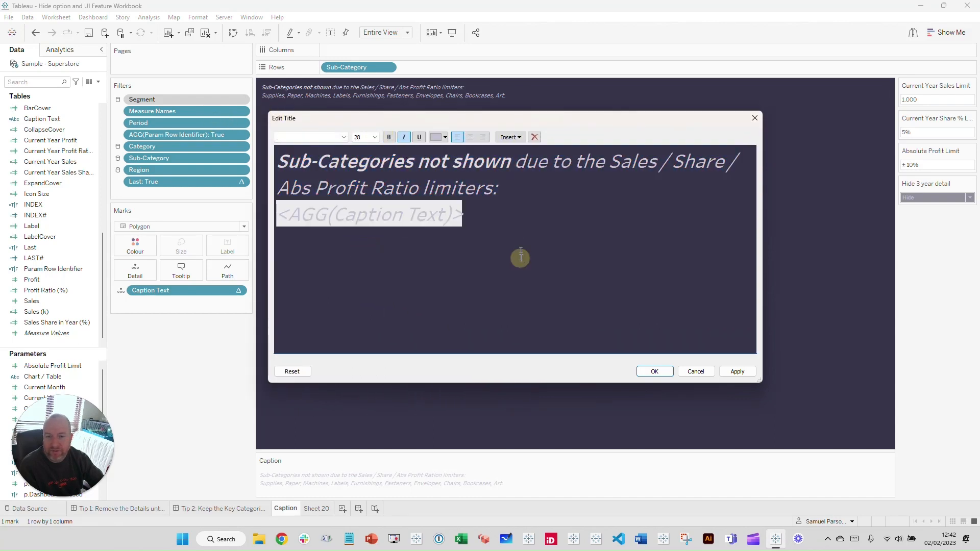
- Examine the title's fixed wording and the inserted Caption Text field, and close the title editor without saving
drag(506, 186, 280, 158)
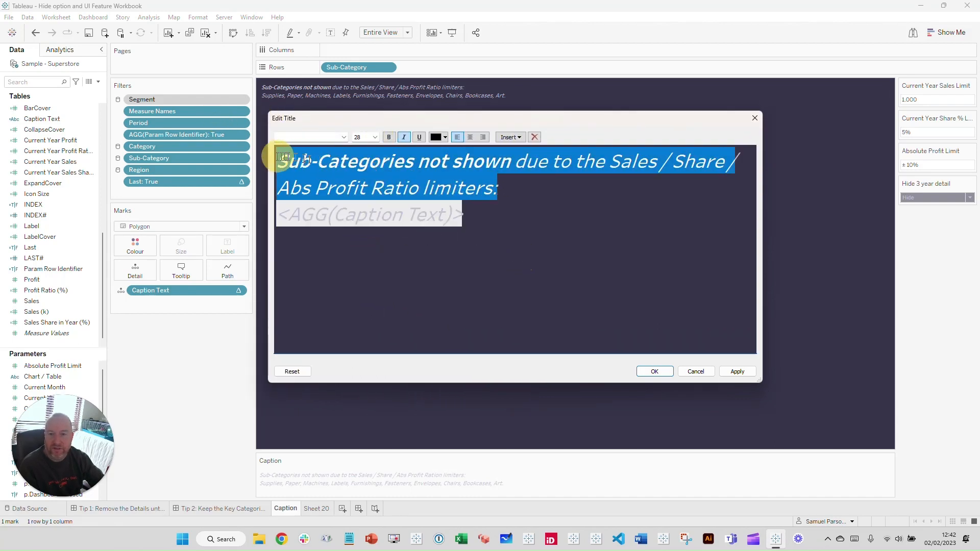
click(508, 274)
click(418, 217)
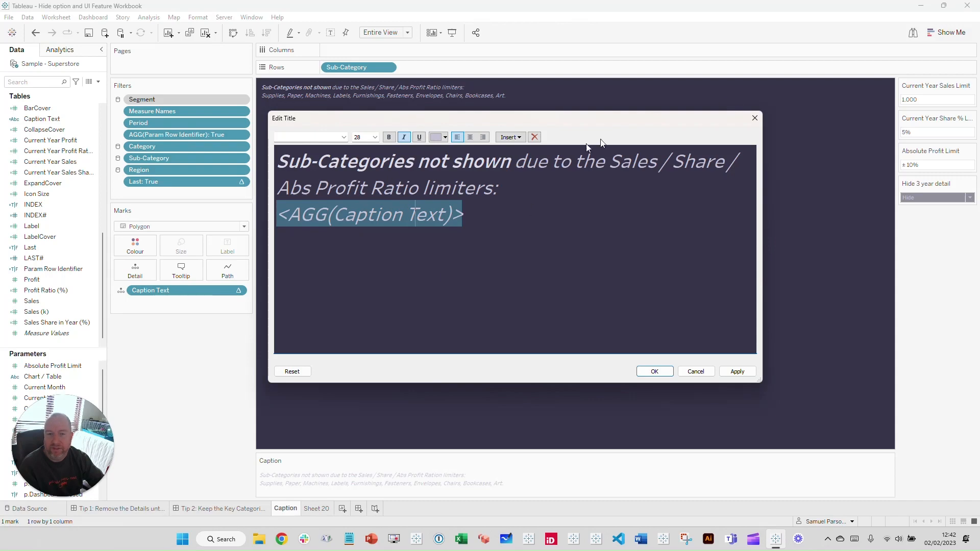
click(755, 119)
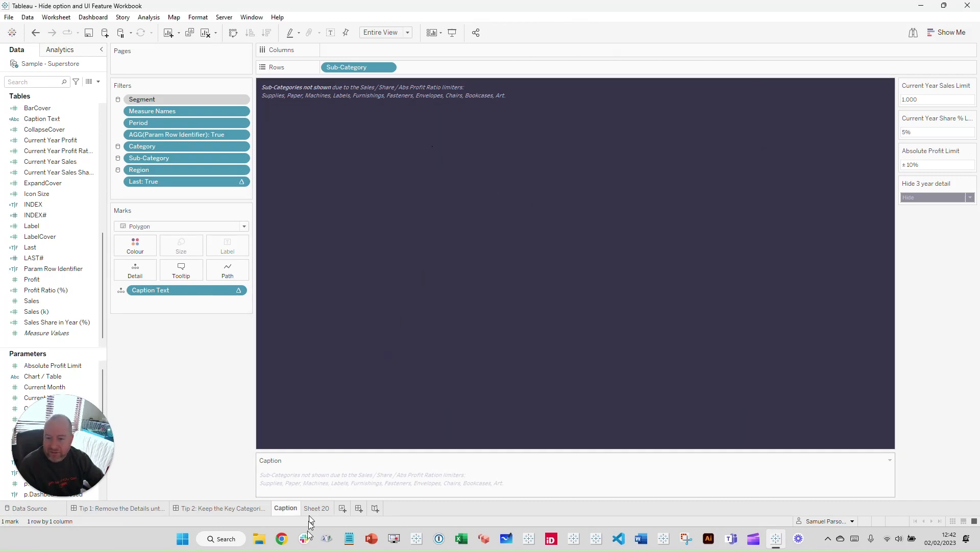
- Go to the Tip 2 dashboard and show it in presentation mode
click(232, 510)
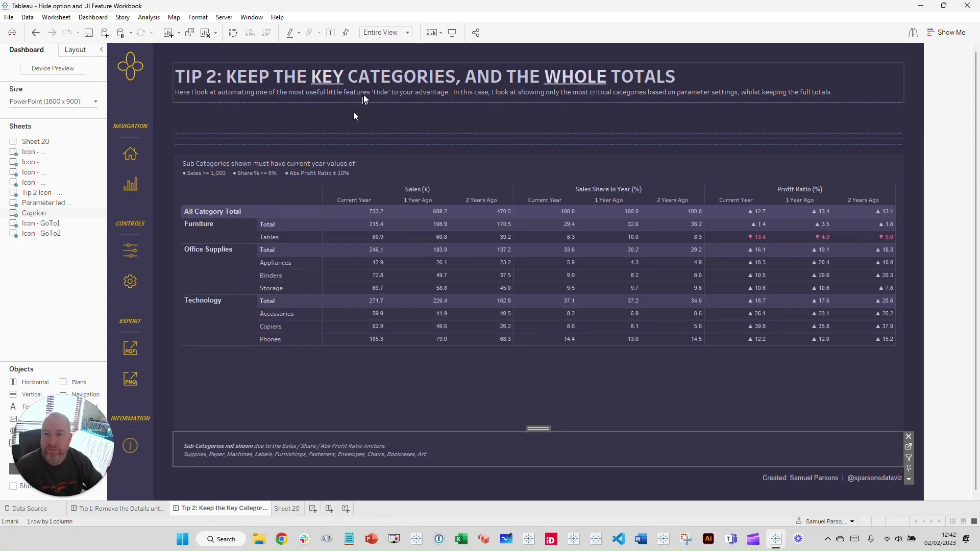
click(452, 33)
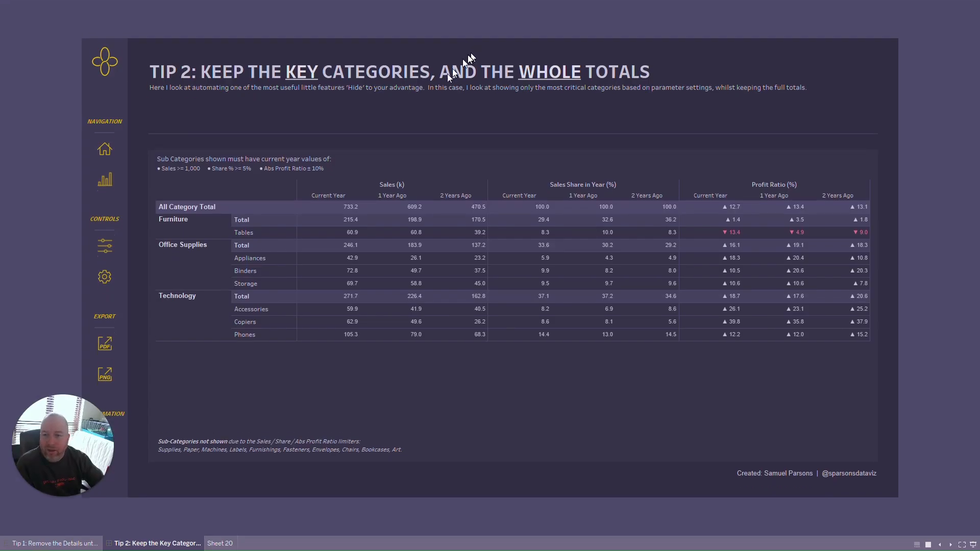